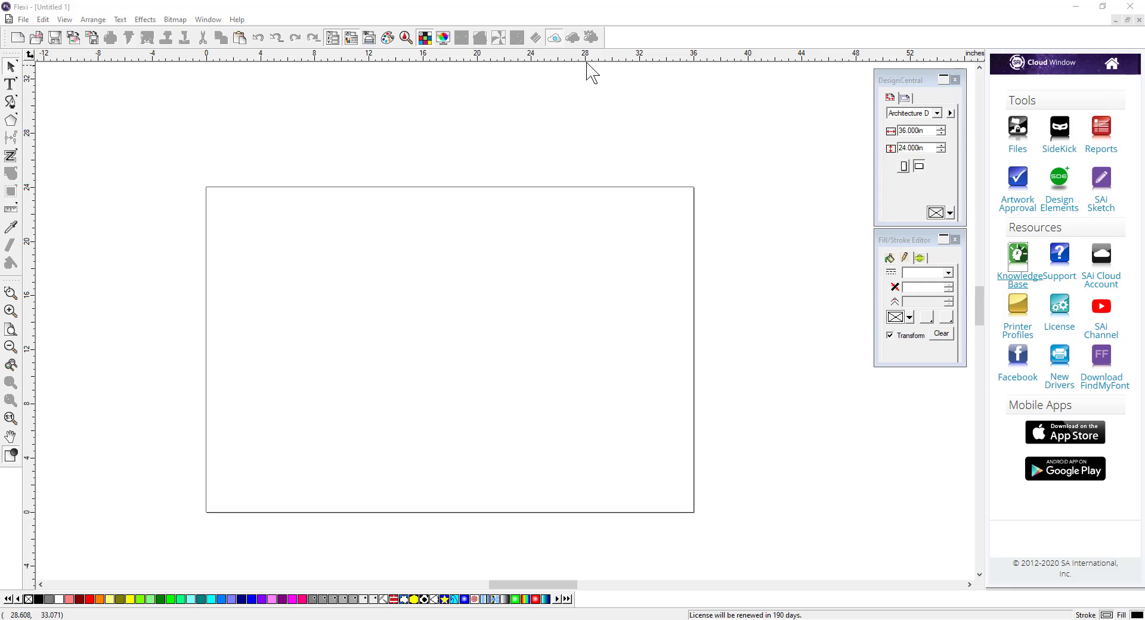
Step: Hide and re-show the Cloud Window, then open the Knowledge Base from it
left_click(555, 37)
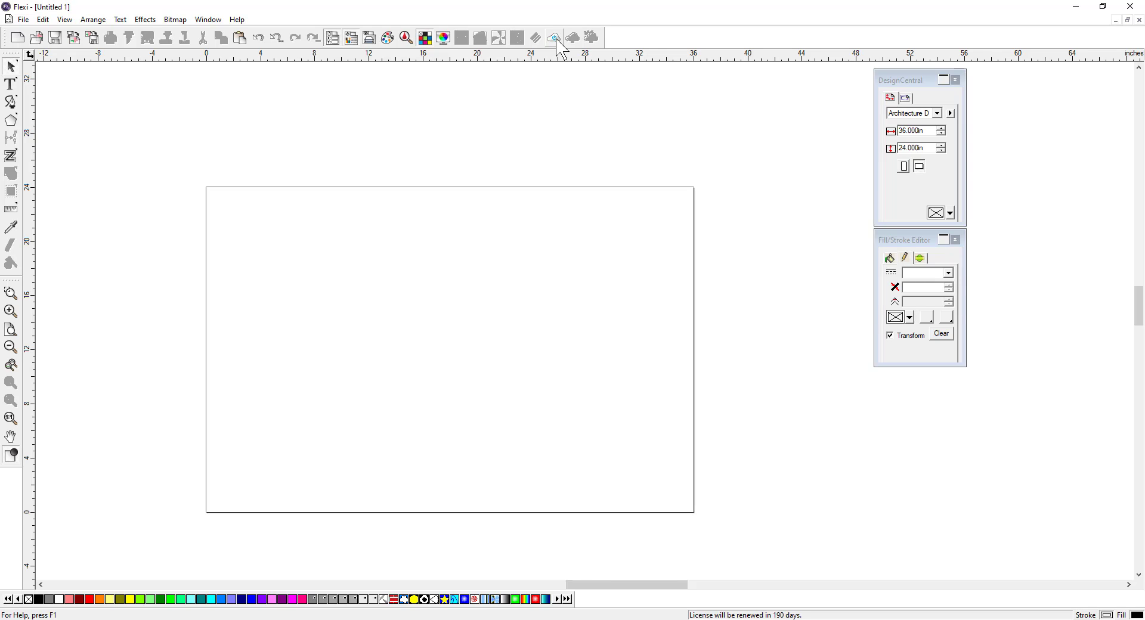
left_click(555, 38)
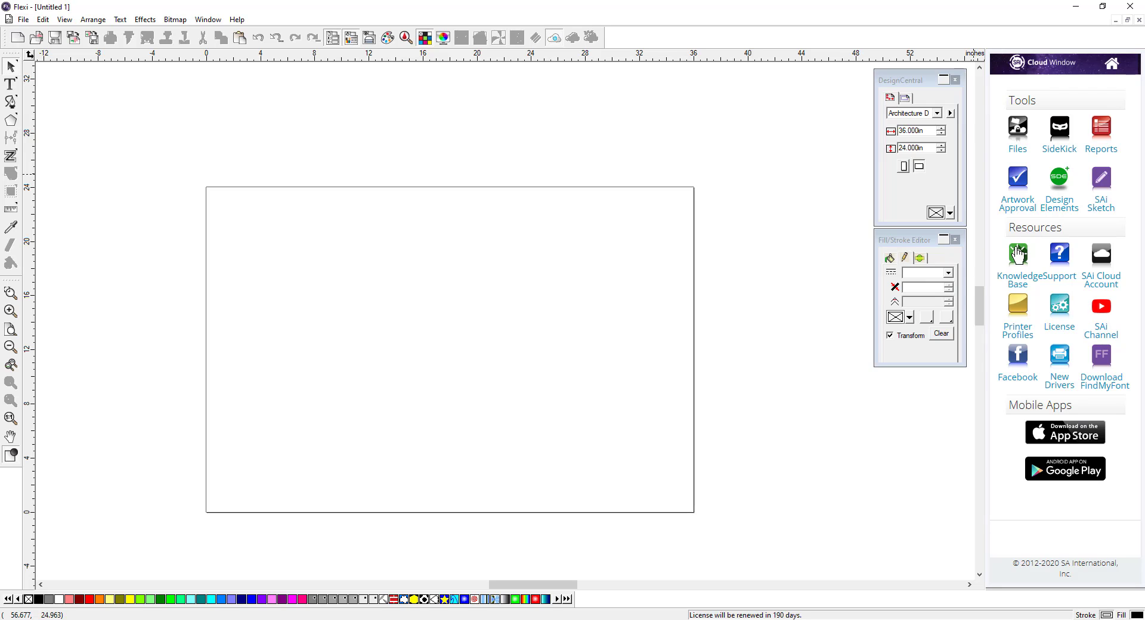
left_click(997, 258)
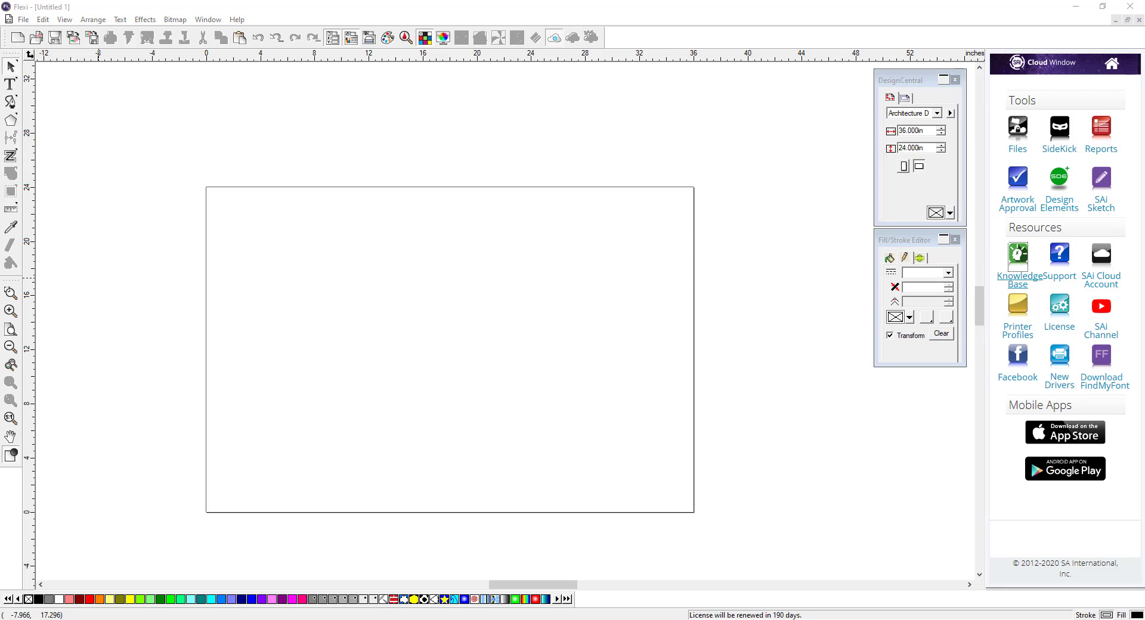
left_click_drag(401, 63, 449, 10)
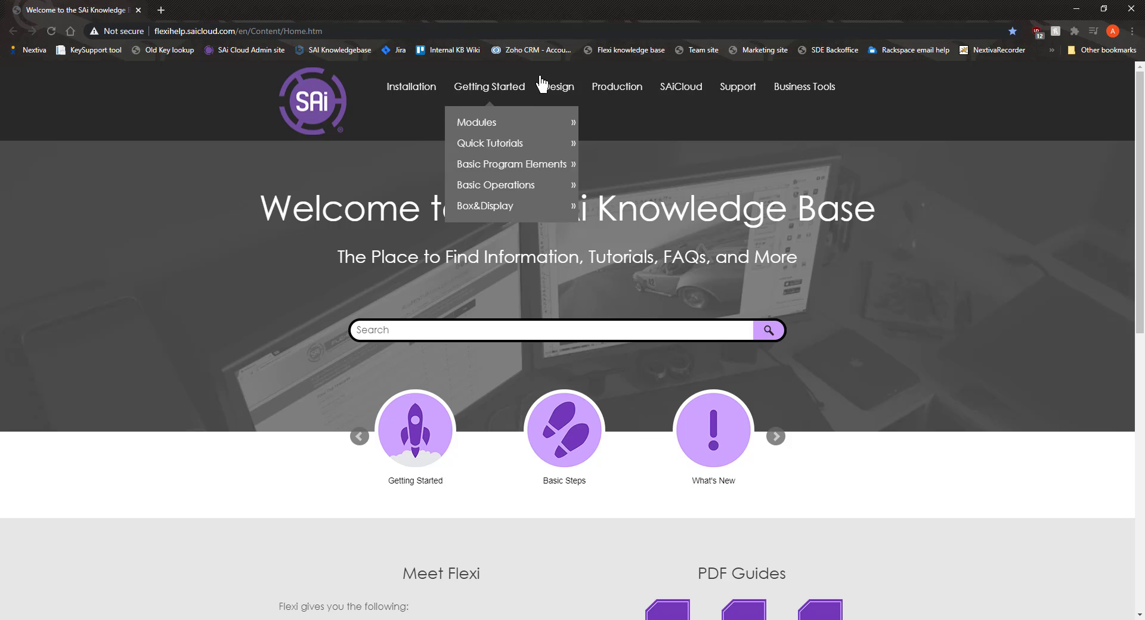
Step: Open the Arc Text article from the knowledge base's Design > Text section
mouse_move(558, 90)
mouse_move(580, 238)
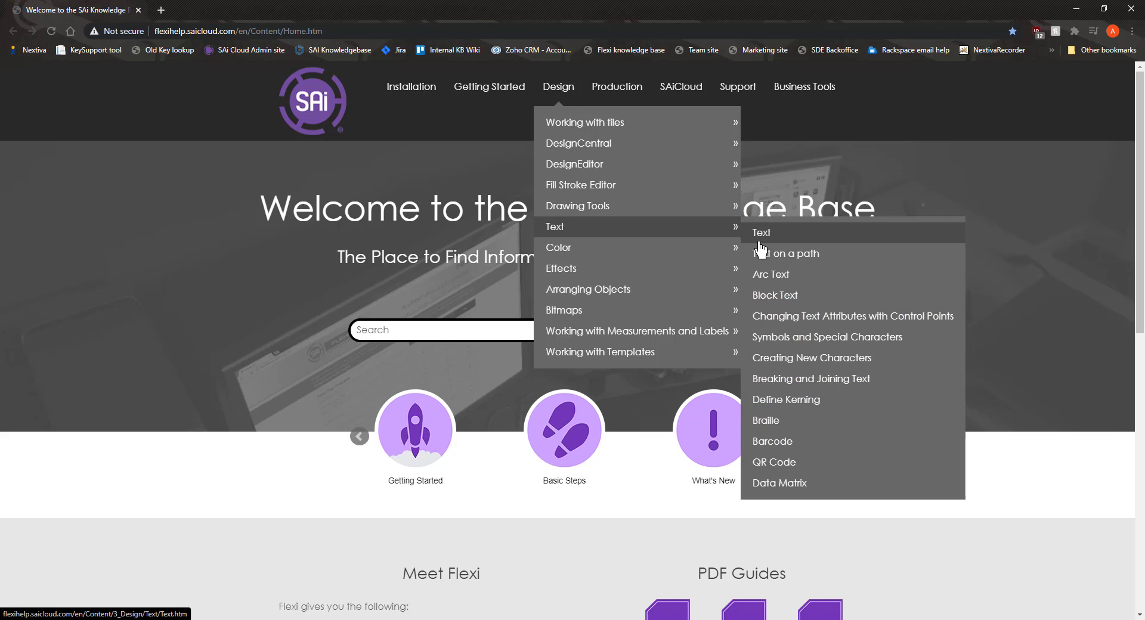
left_click(783, 280)
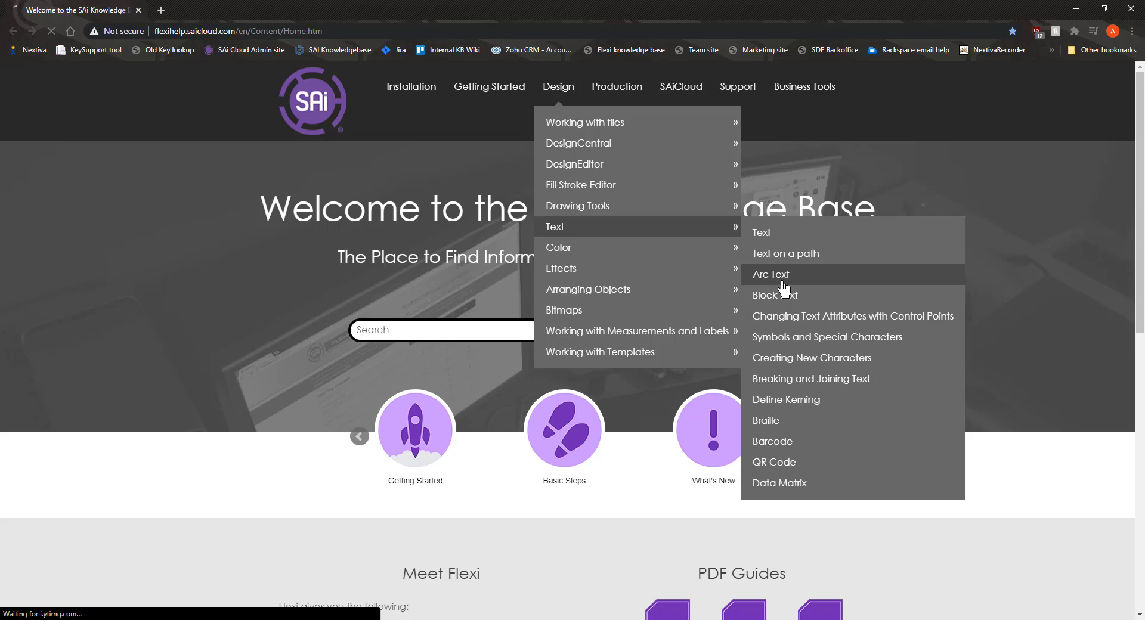
Step: Scroll through the Arc Text article, browse the Production and SAiCloud menus, and return to Flexi
scroll(307, 340, "down", 3)
scroll(307, 340, "down", 1)
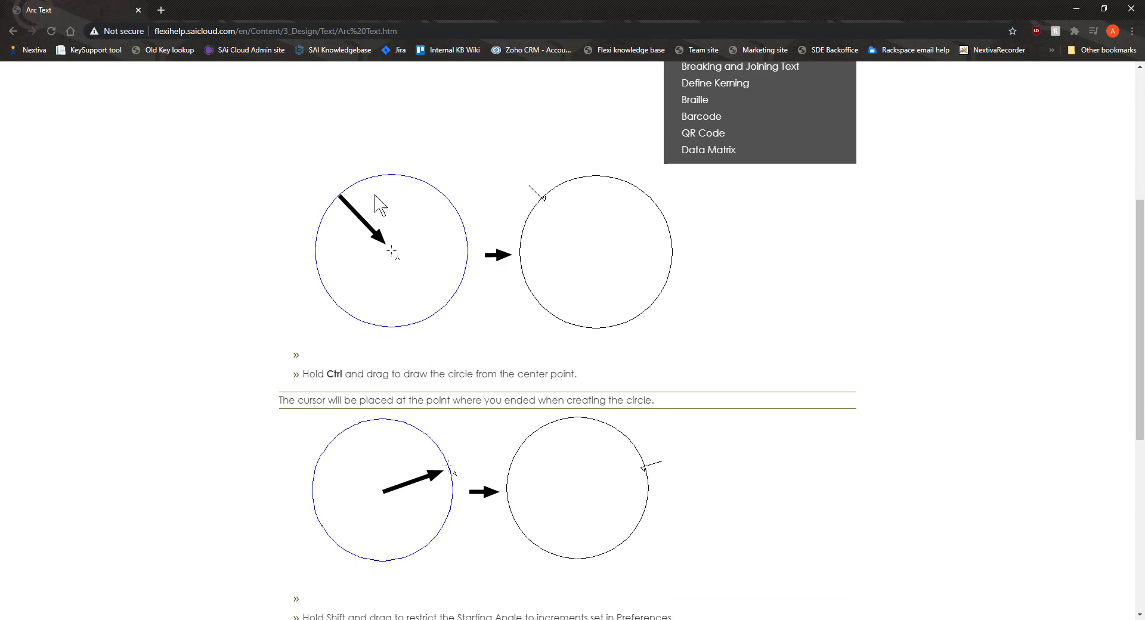
scroll(567, 278, "up", 5)
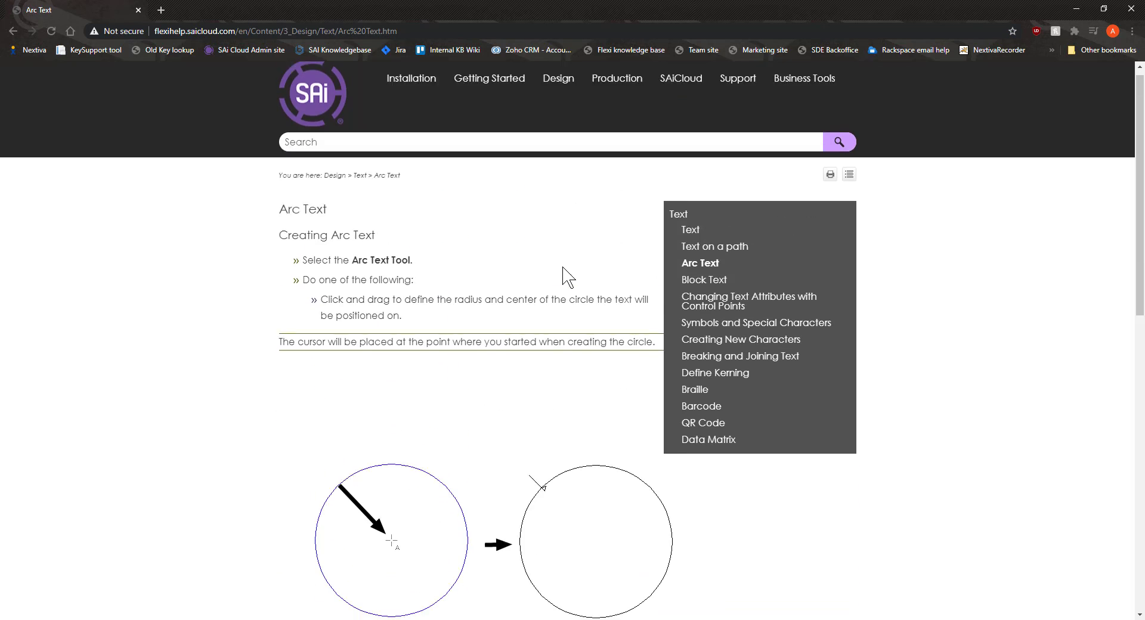
mouse_move(644, 90)
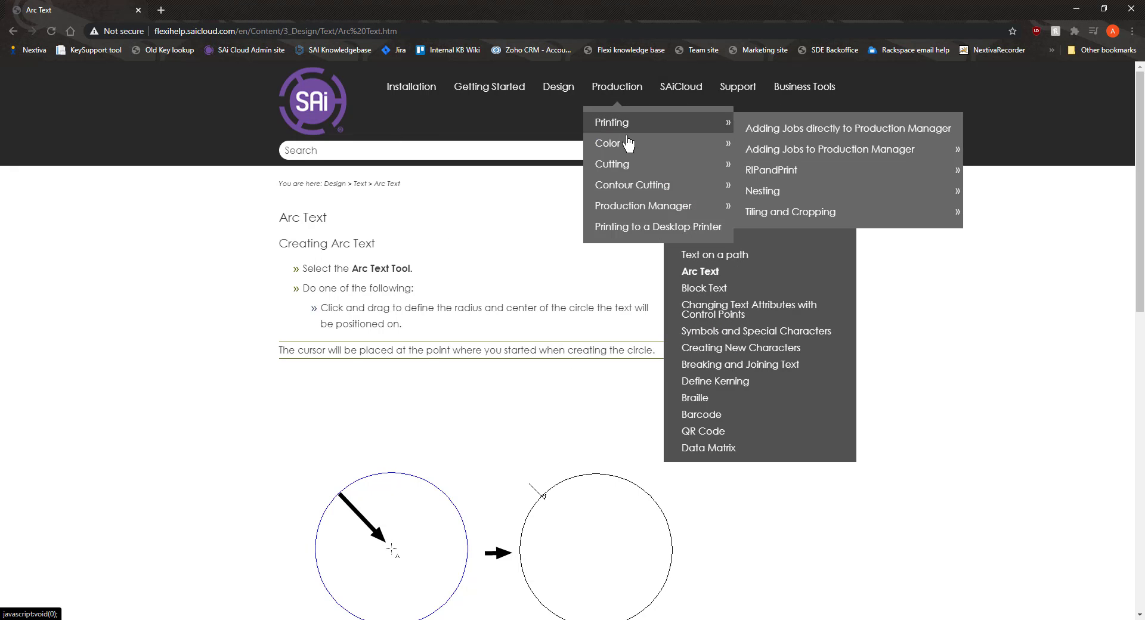
mouse_move(682, 98)
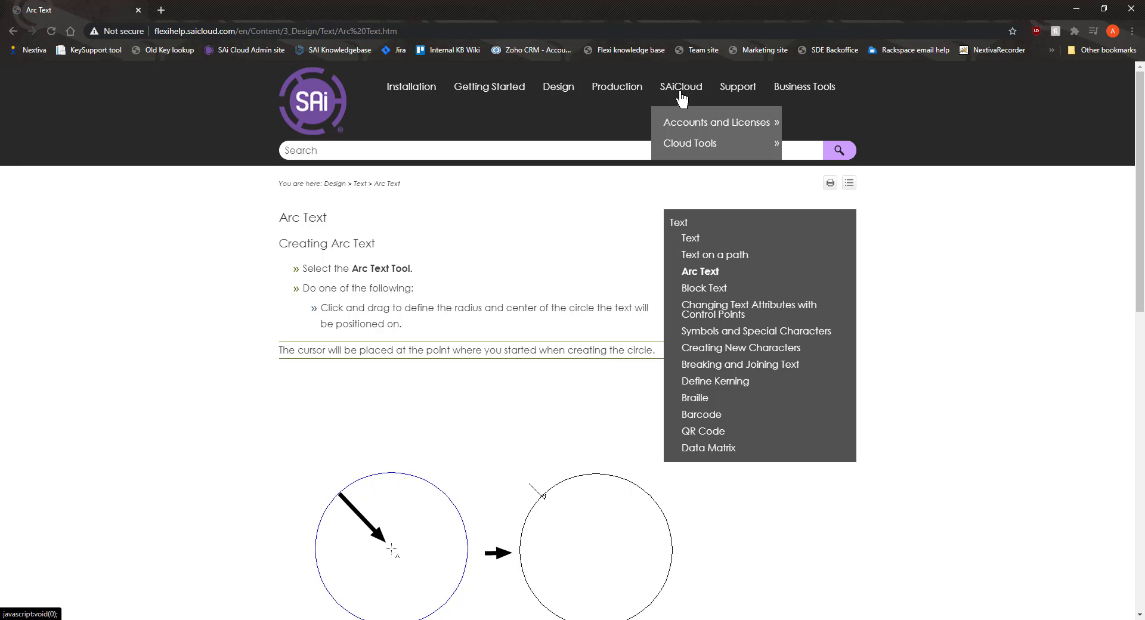
left_click(454, 154)
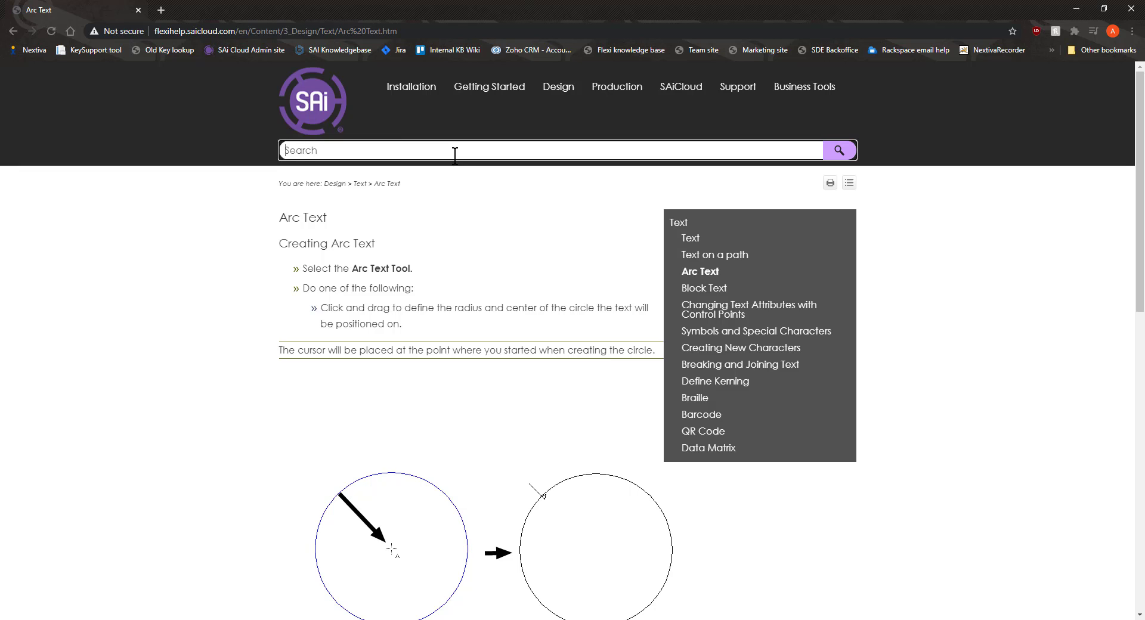
left_click(1076, 9)
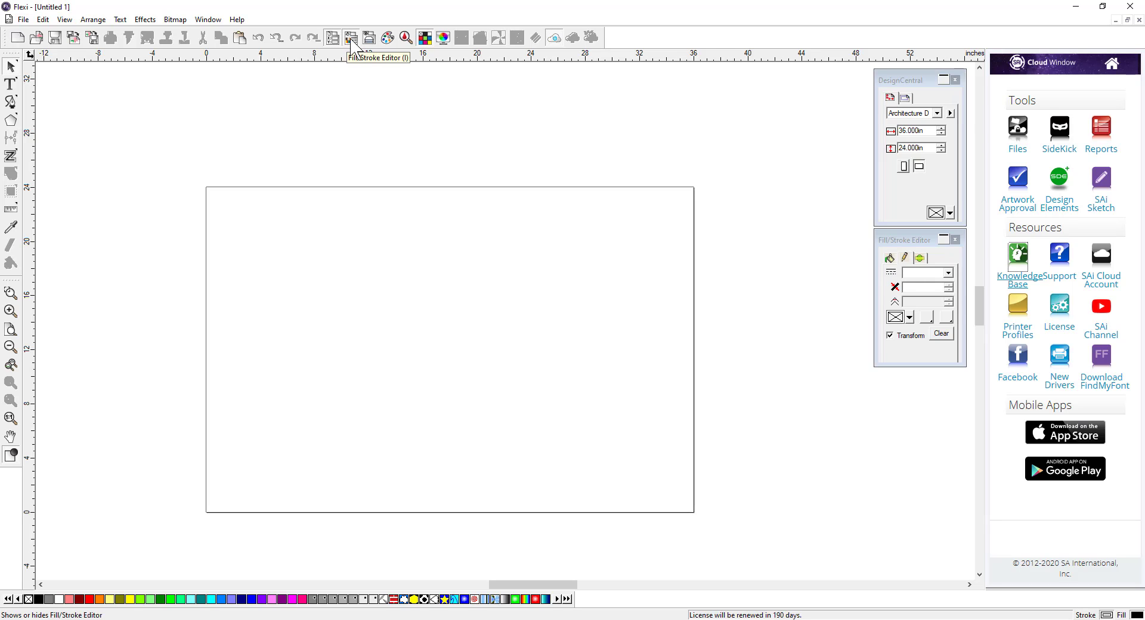
left_click(65, 19)
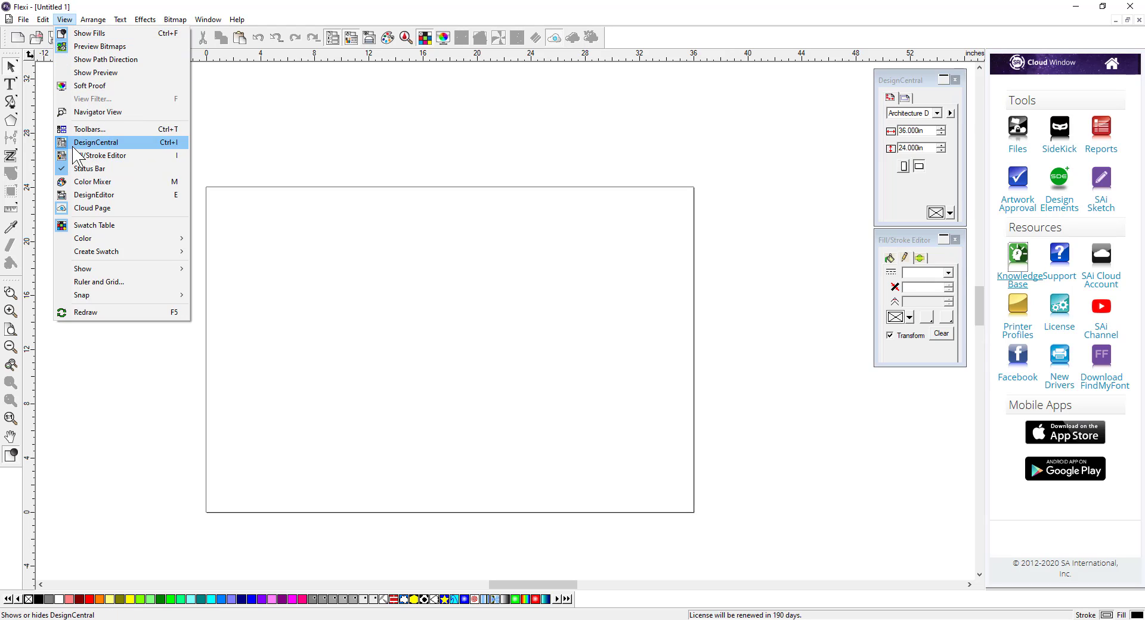
left_click(232, 177)
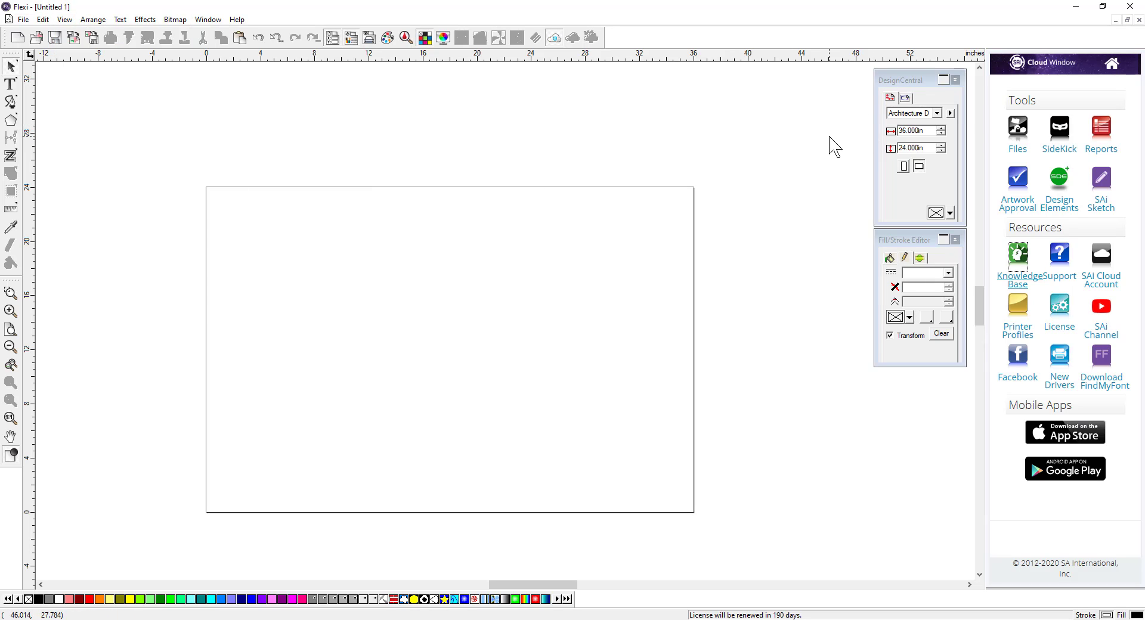
Step: Set the Fill/Stroke Editor's fill type to Gradient fill and switch to its stroke settings
left_click(907, 241)
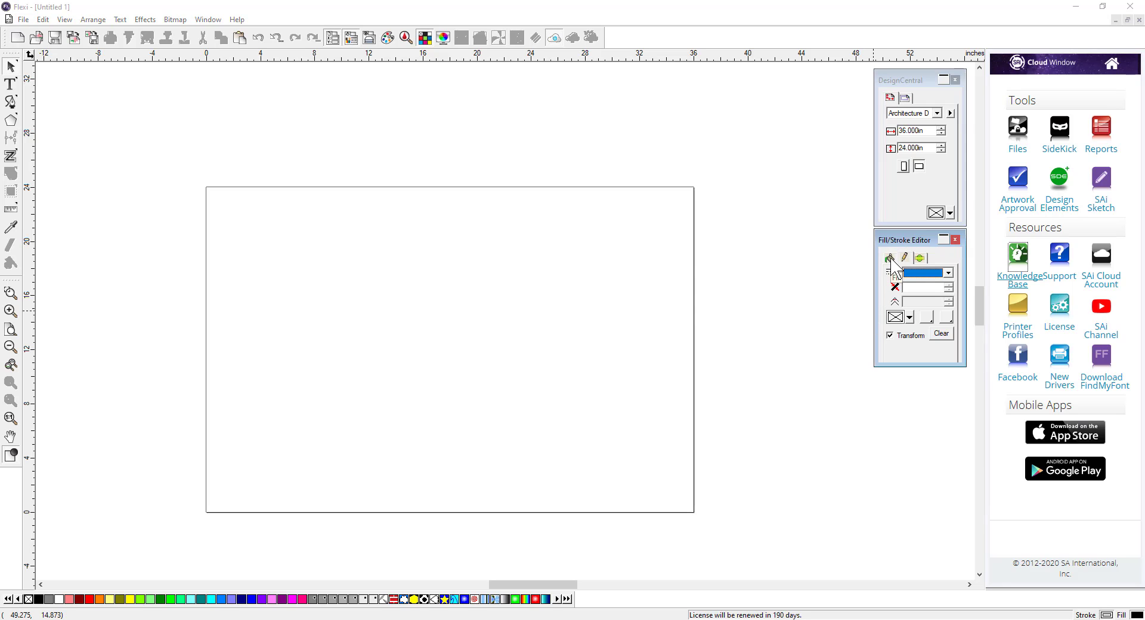
left_click(890, 259)
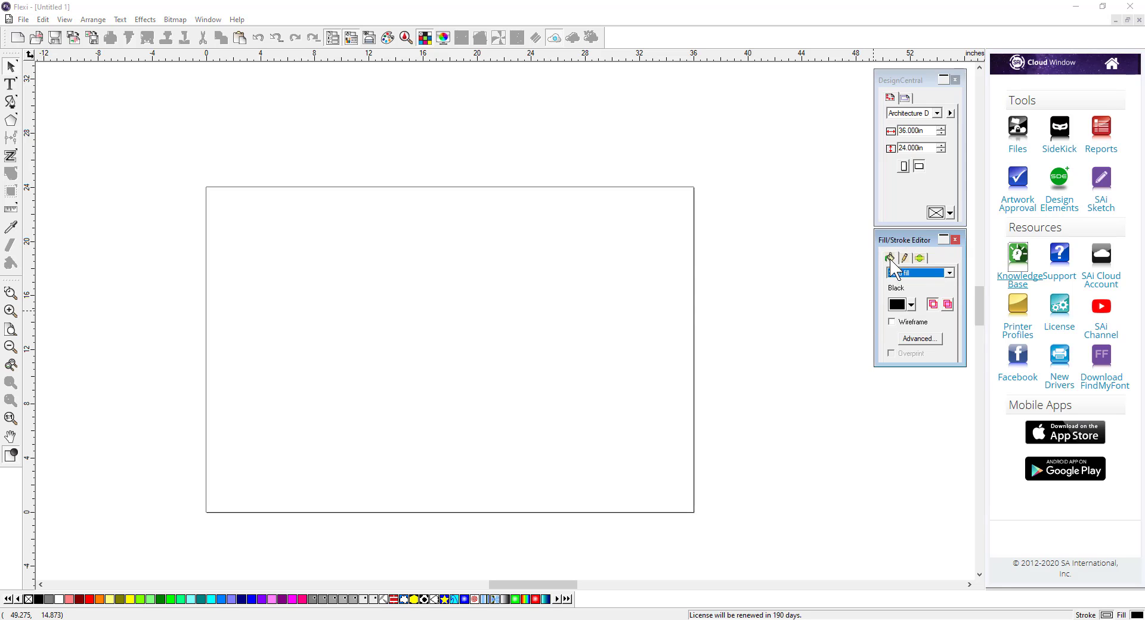
left_click(949, 275)
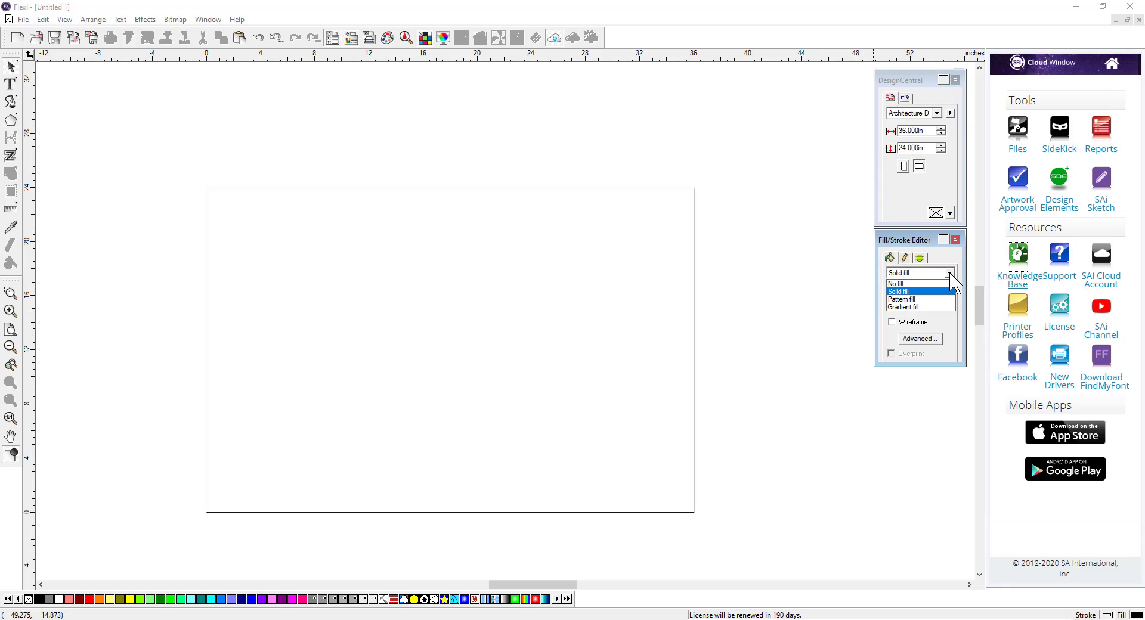
left_click(929, 308)
left_click(905, 258)
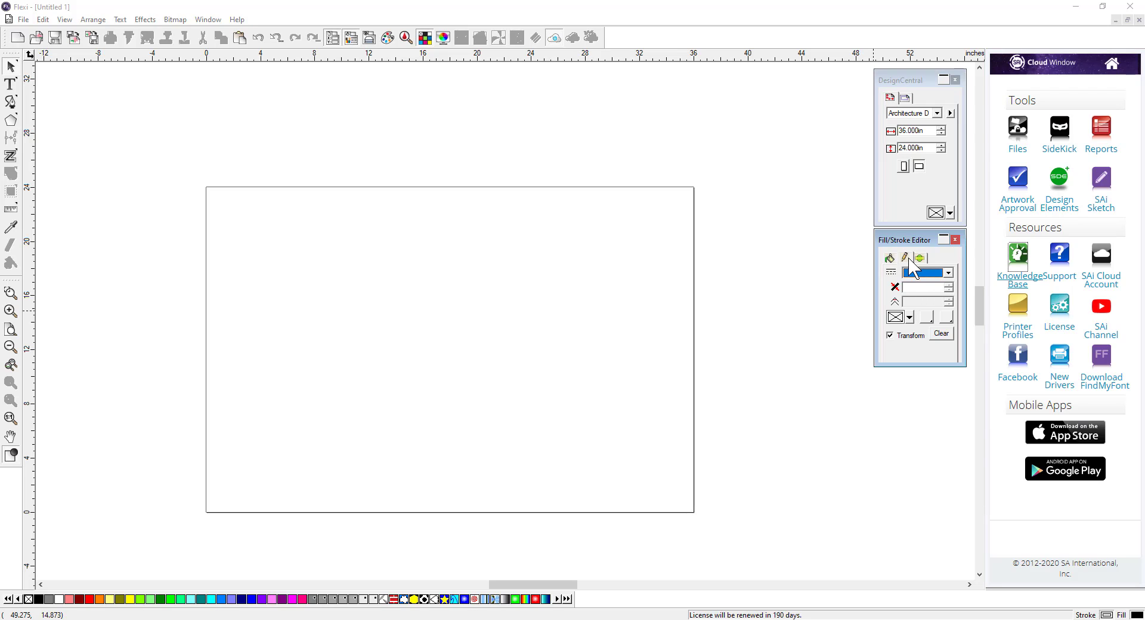
Step: Activate several drawing tools in turn to view their DesignCentral options, ending with the Select tool
left_click(904, 81)
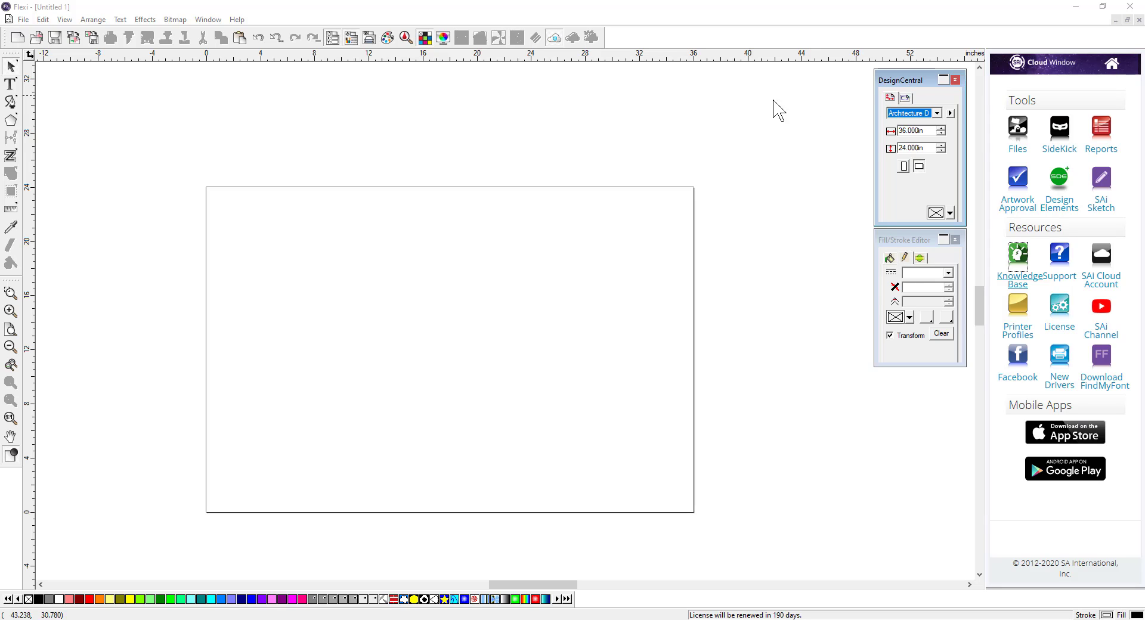
left_click(11, 85)
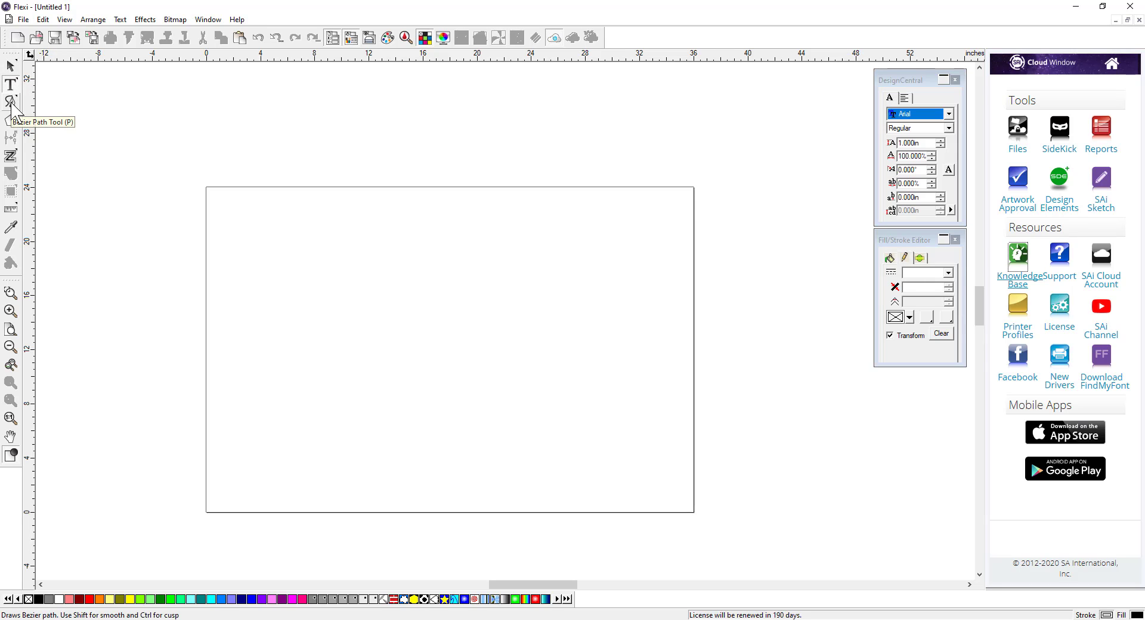
left_click(12, 102)
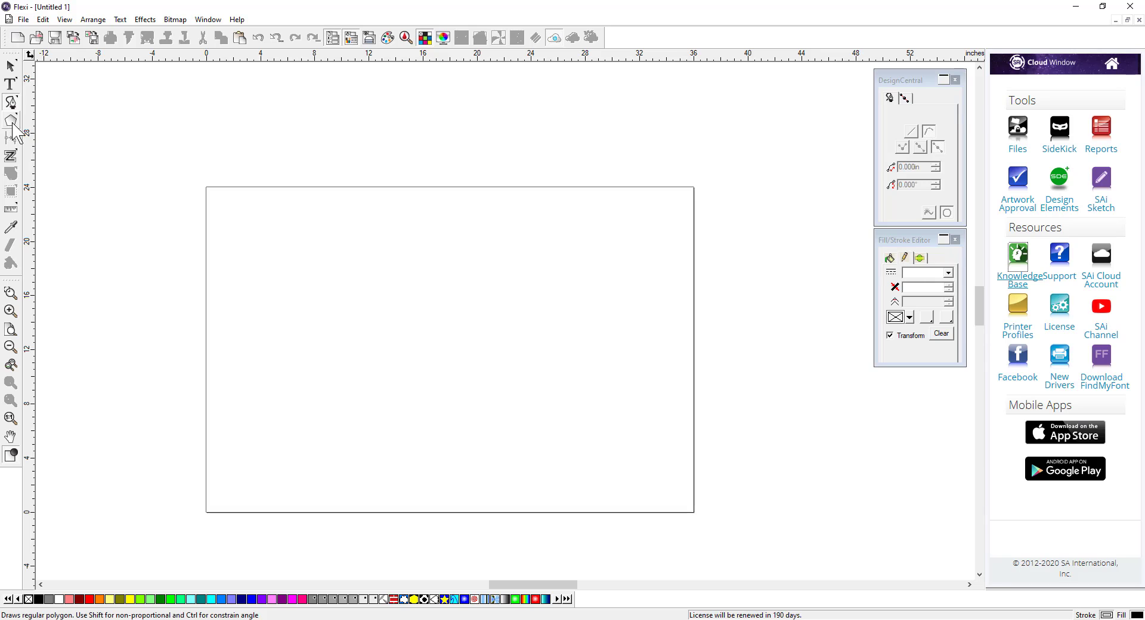
left_click(12, 122)
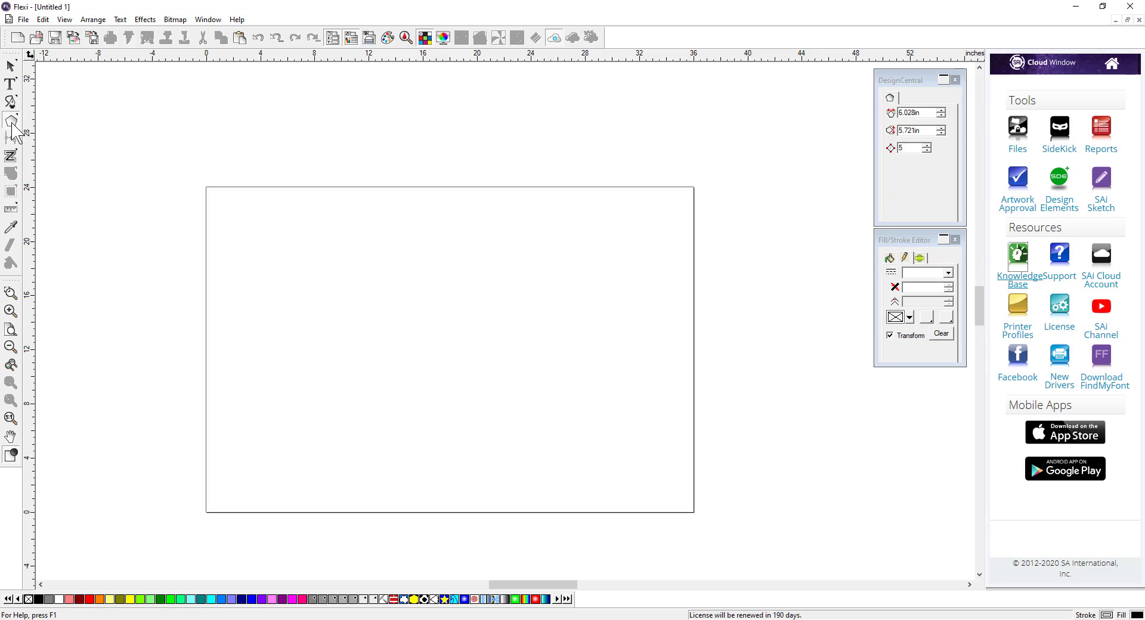
left_click(11, 156)
left_click(11, 227)
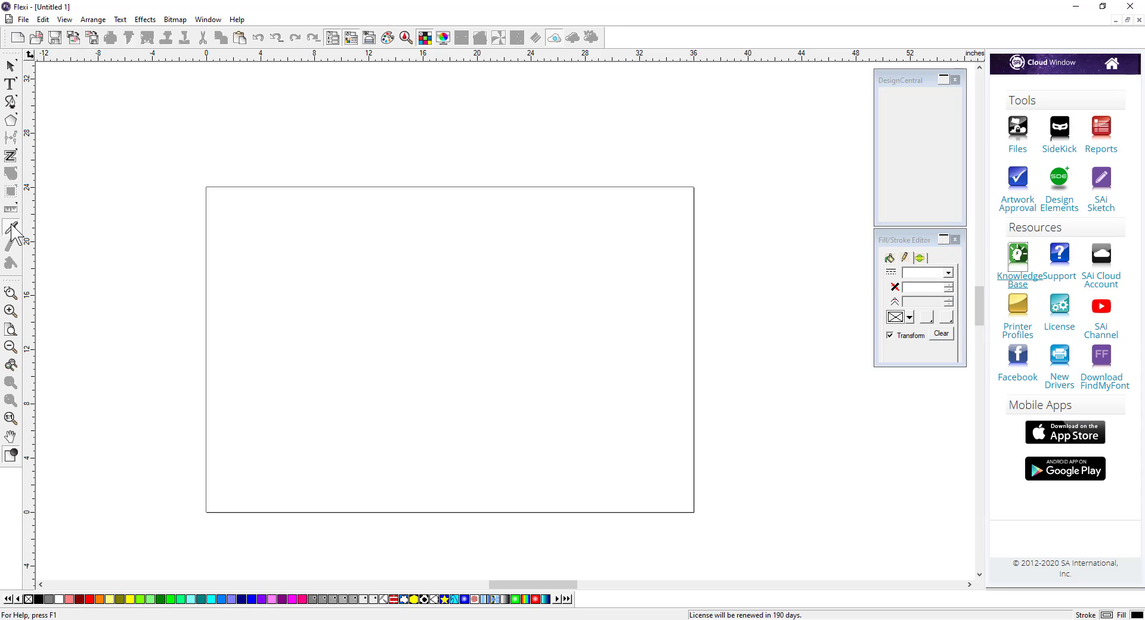
left_click(11, 65)
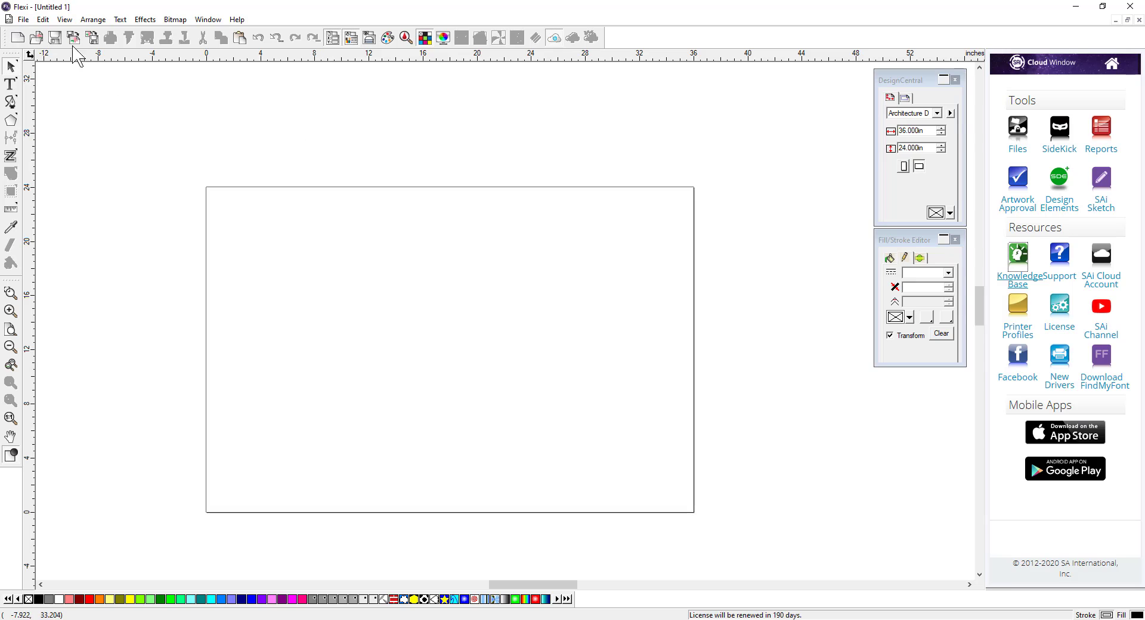
Step: Switch the workspace to Adobe
left_click(23, 19)
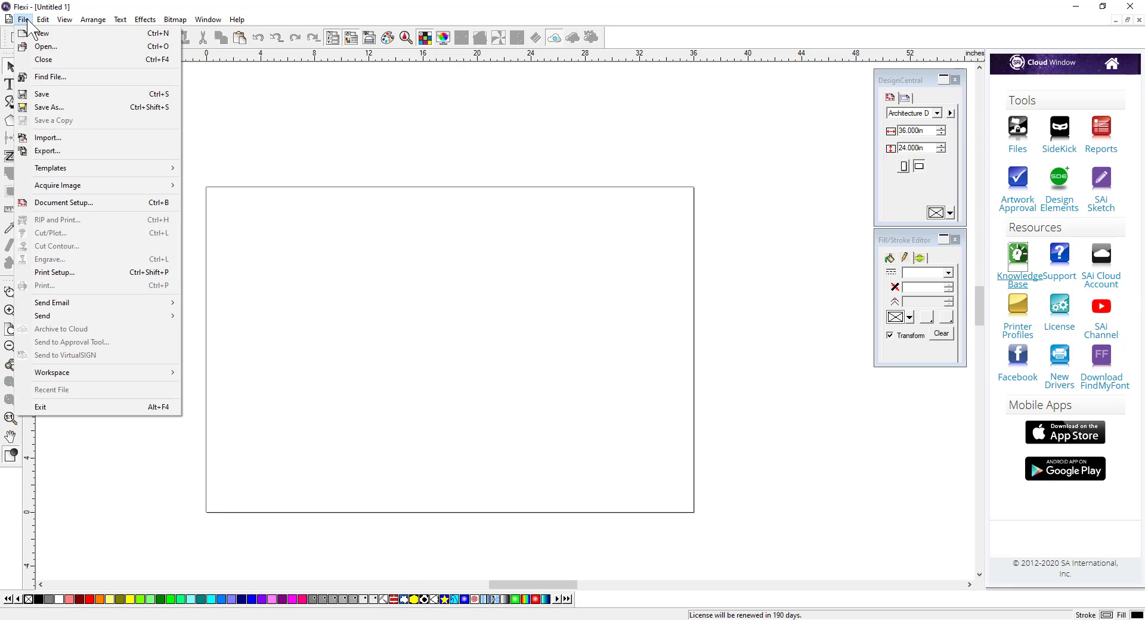
mouse_move(60, 374)
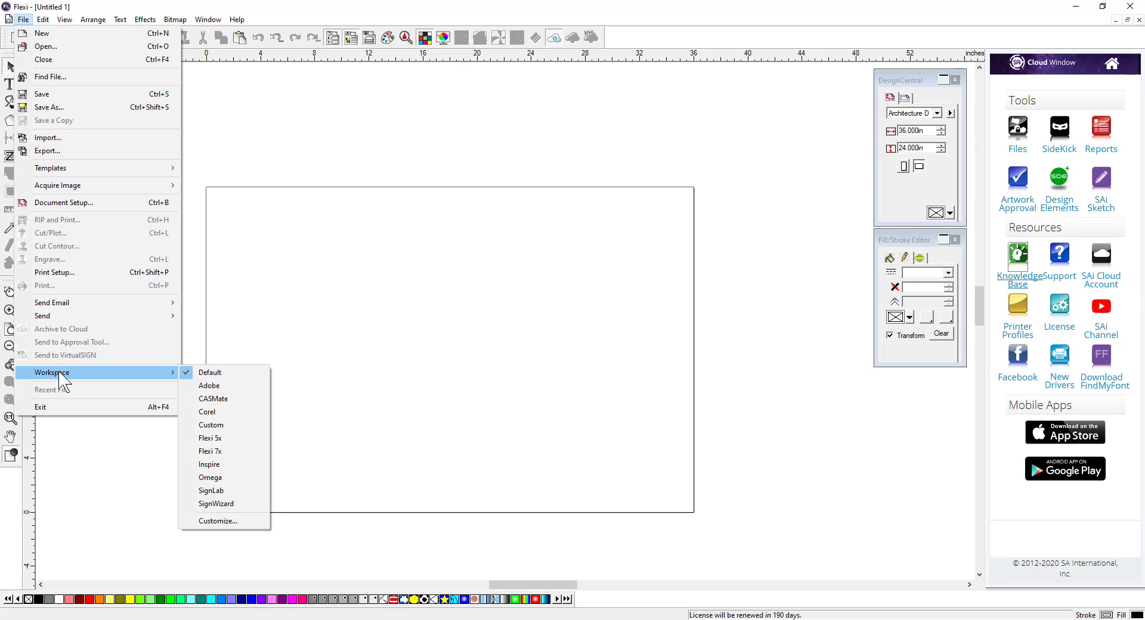
left_click(217, 386)
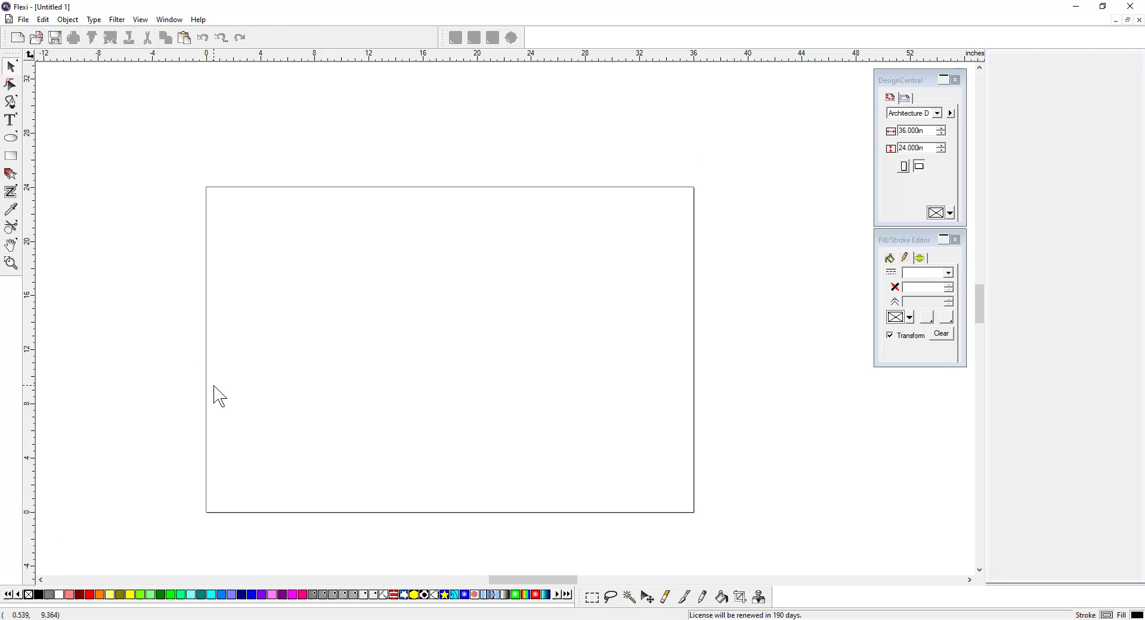
Step: Switch the workspace to Corel
left_click(23, 19)
mouse_move(76, 374)
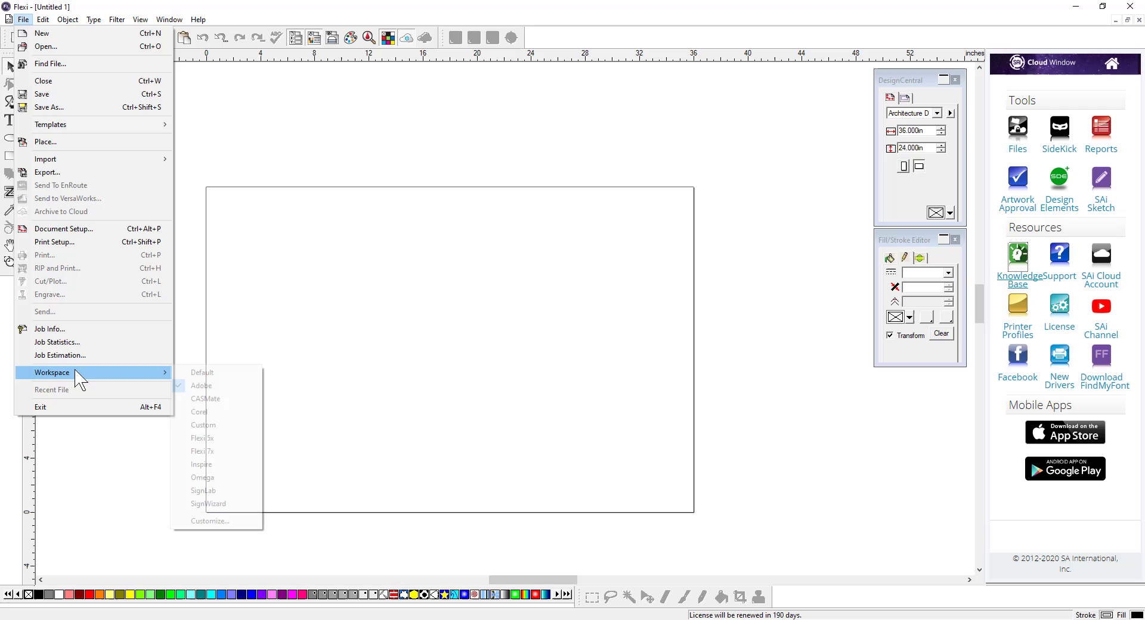
left_click(200, 412)
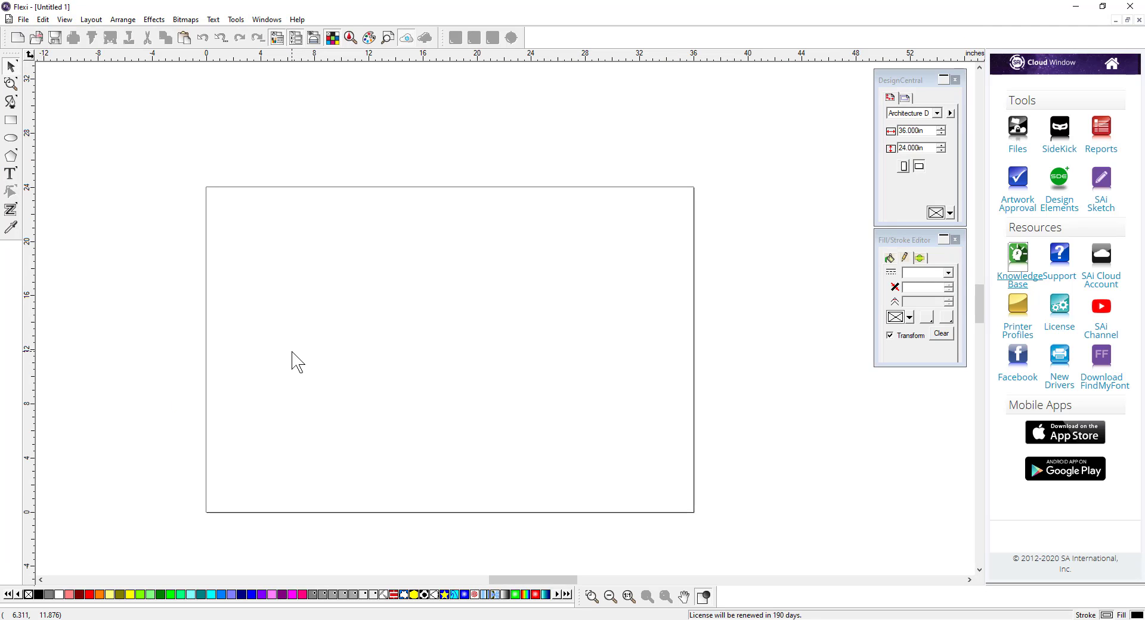
Step: Browse the Text and File menus of the Corel workspace
left_click(237, 20)
mouse_move(210, 21)
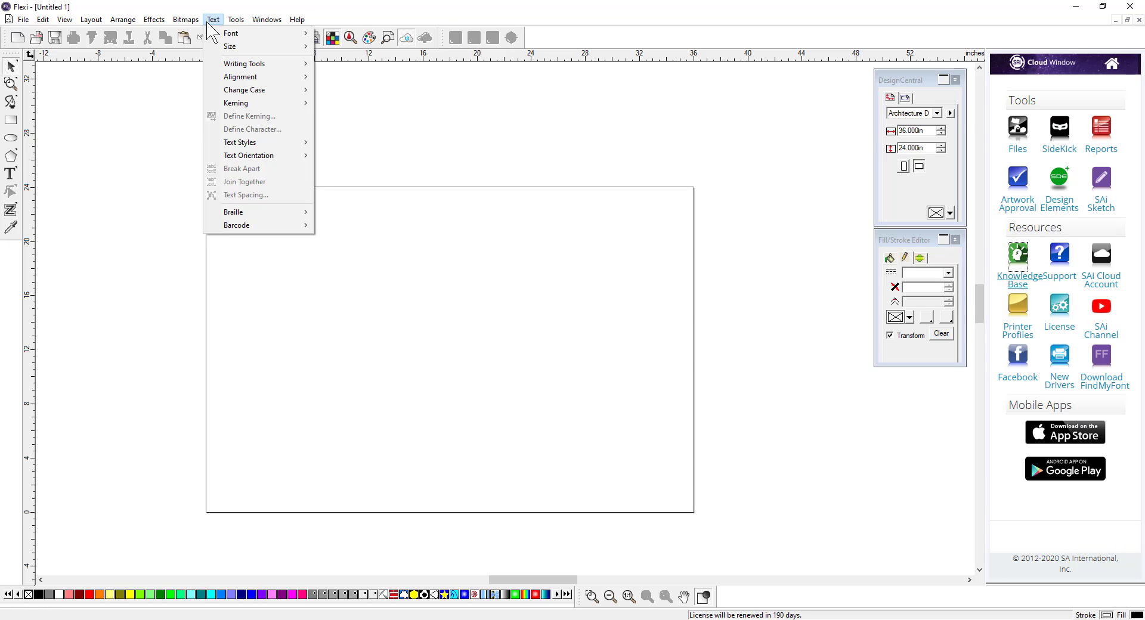
mouse_move(42, 21)
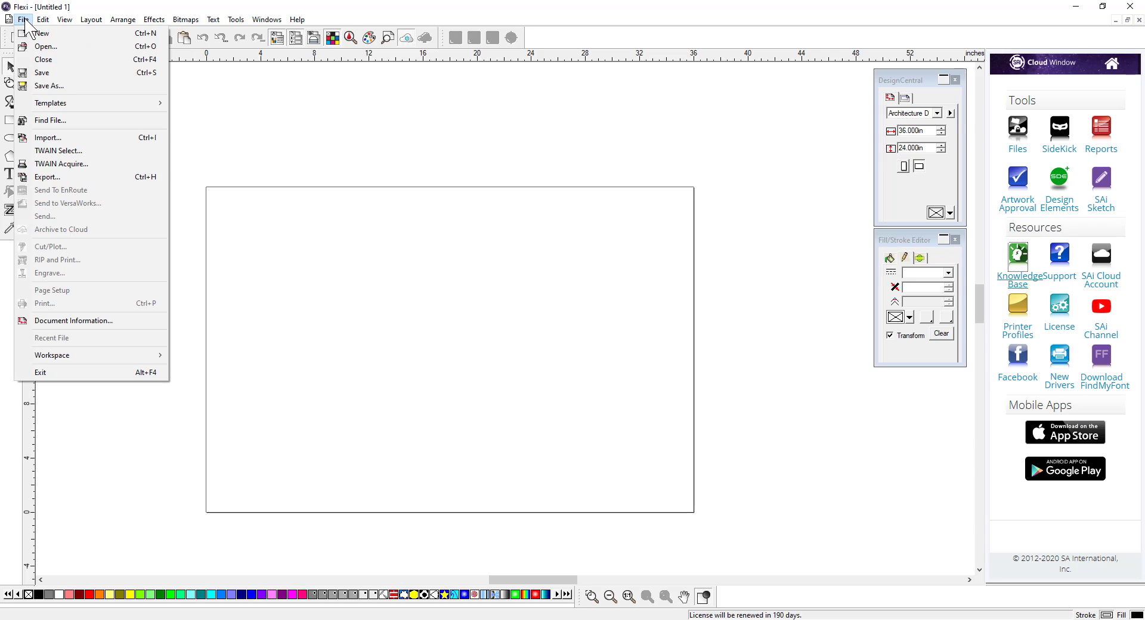
left_click(25, 20)
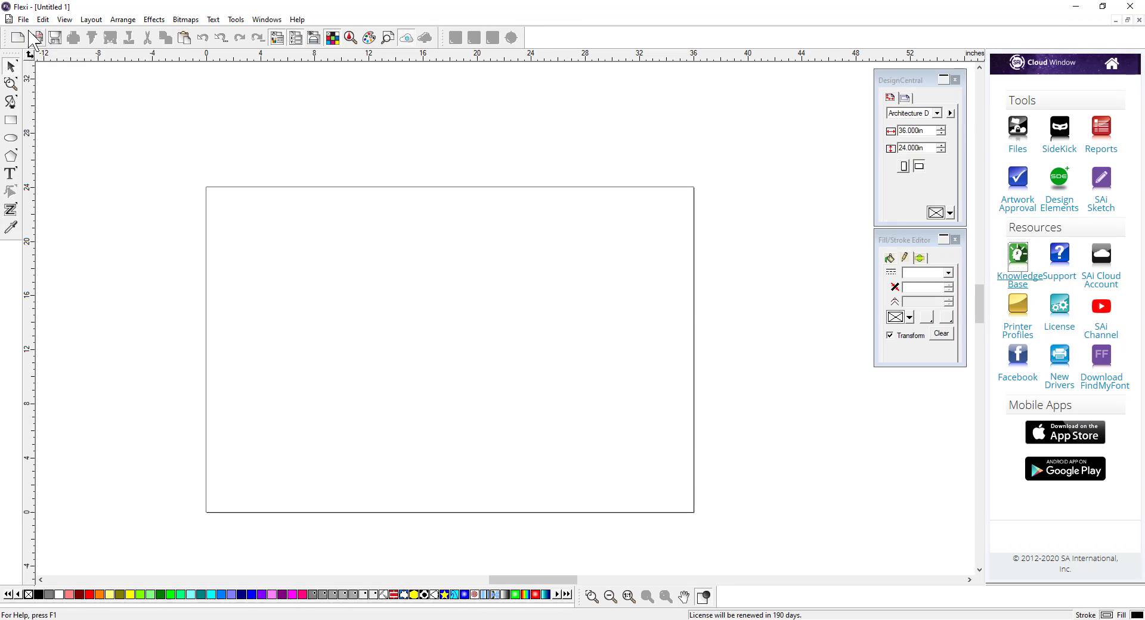
Step: Restore the Default workspace
left_click(24, 20)
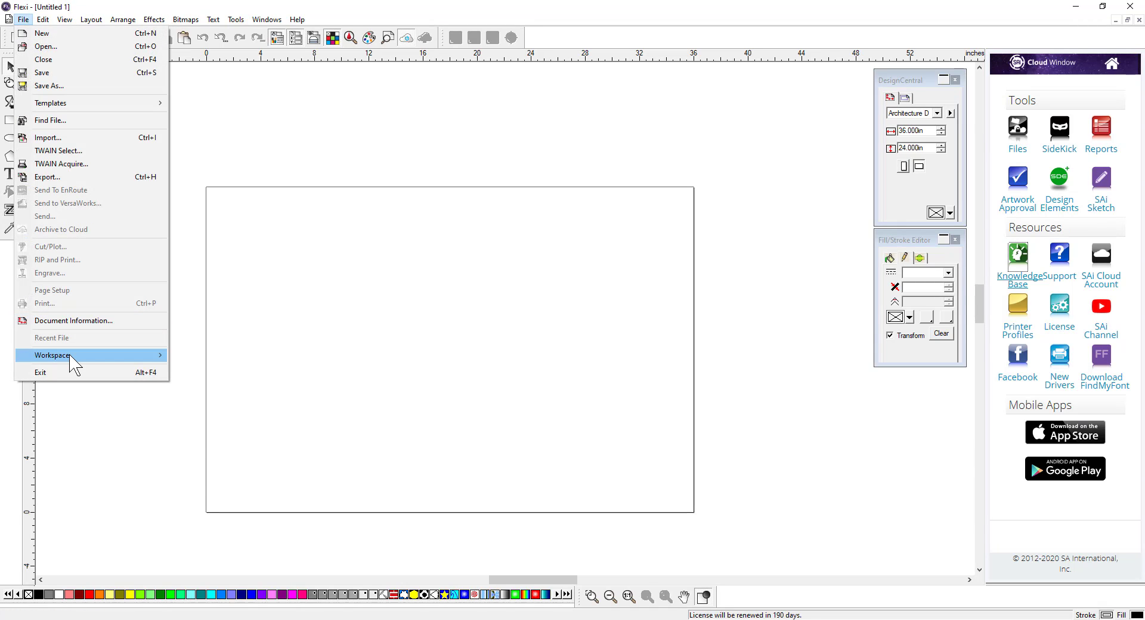
mouse_move(143, 356)
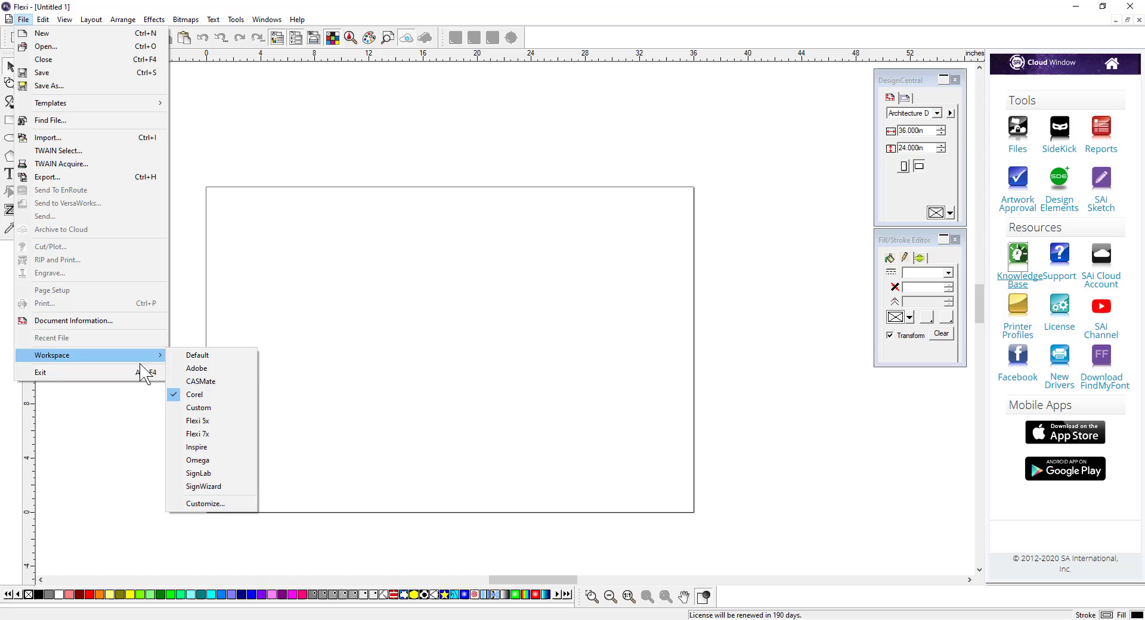
left_click(208, 356)
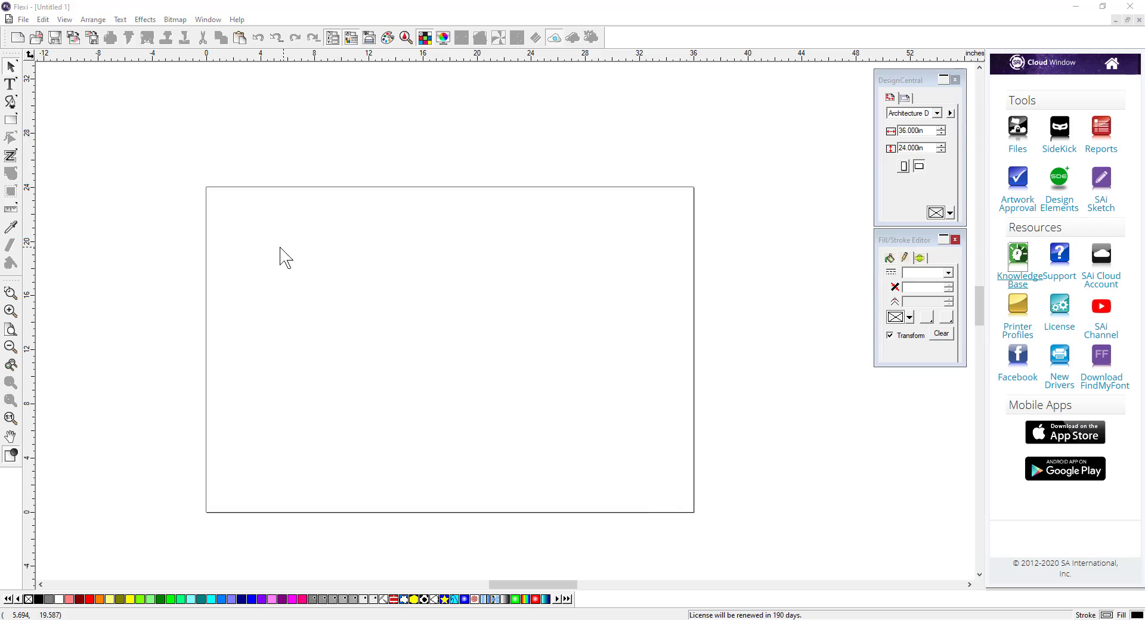
Step: Draw a filled rectangle on the left part of the page with the Rectangle tool
left_click(11, 120)
left_click(266, 237)
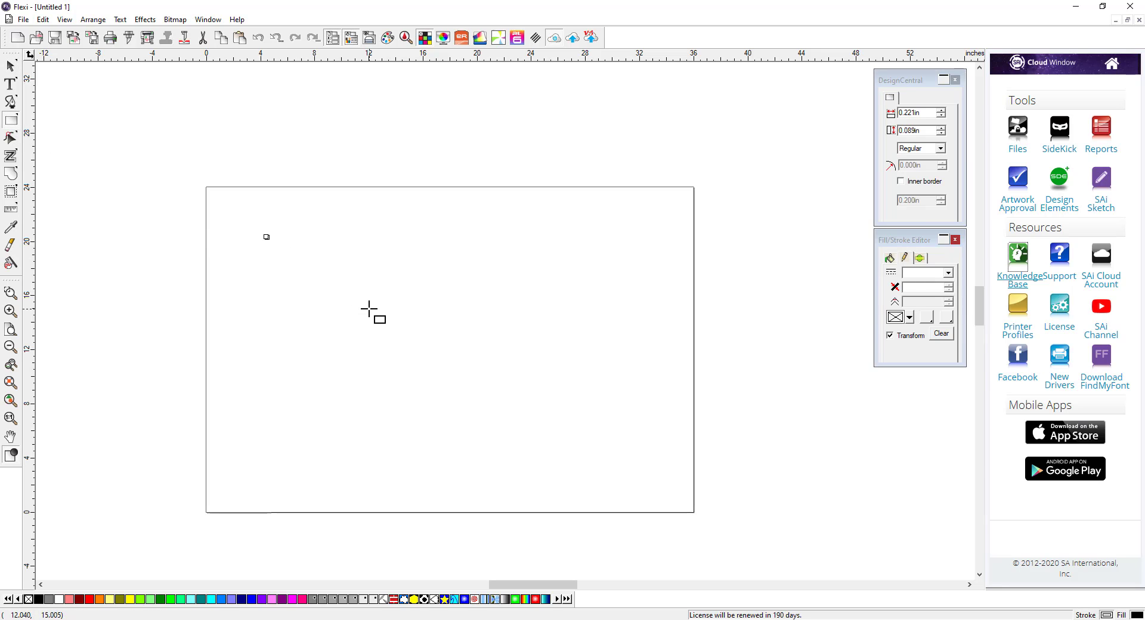
left_click_drag(304, 271, 456, 364)
right_click(497, 375)
left_click(517, 388)
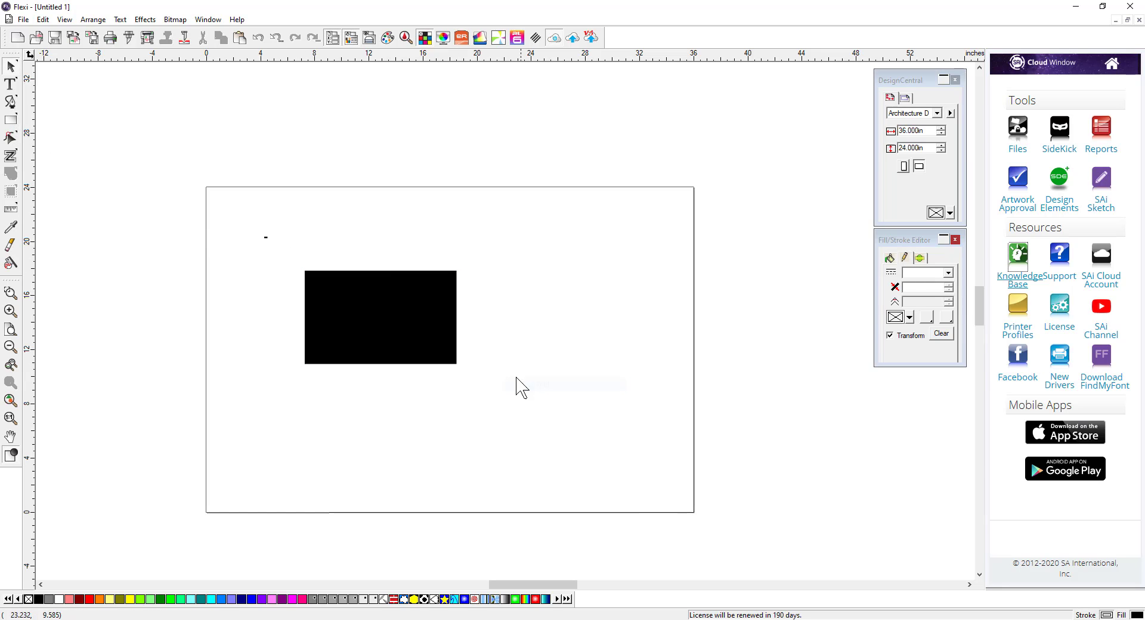
Step: Save the document as square.fs in the Lessons folder, keeping the Flexi file type
left_click(24, 20)
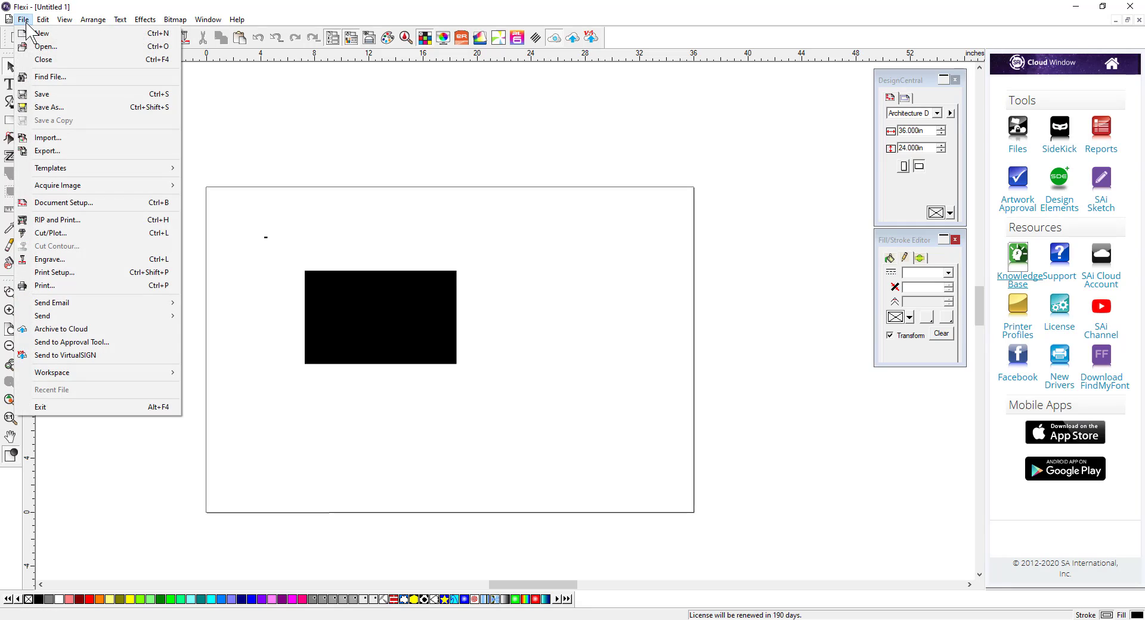
left_click(58, 109)
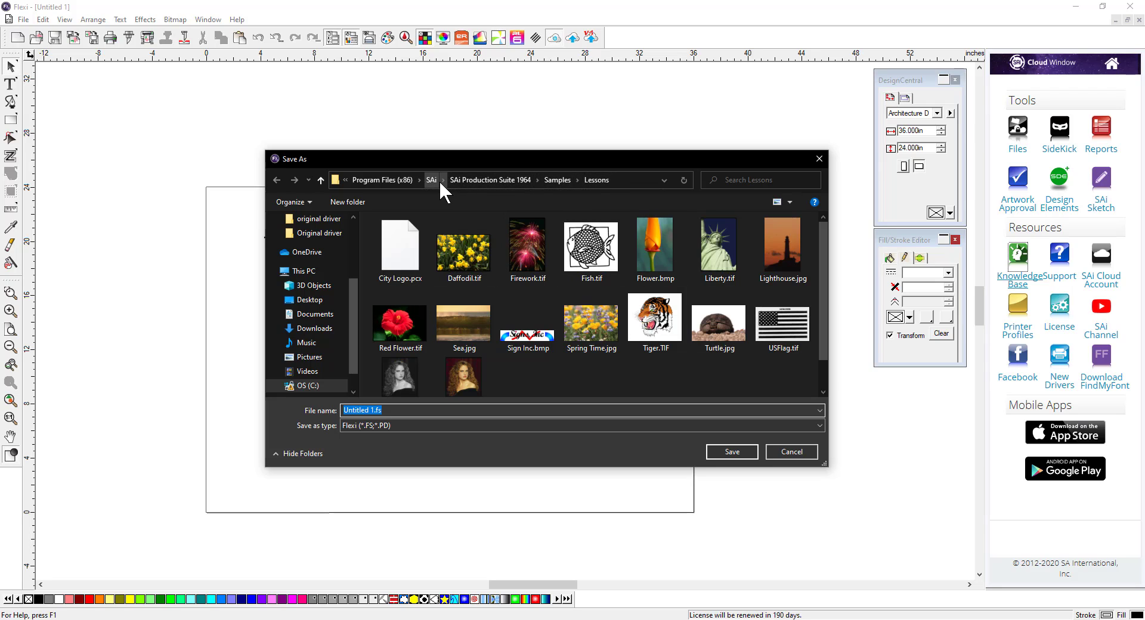
left_click_drag(375, 410, 315, 408)
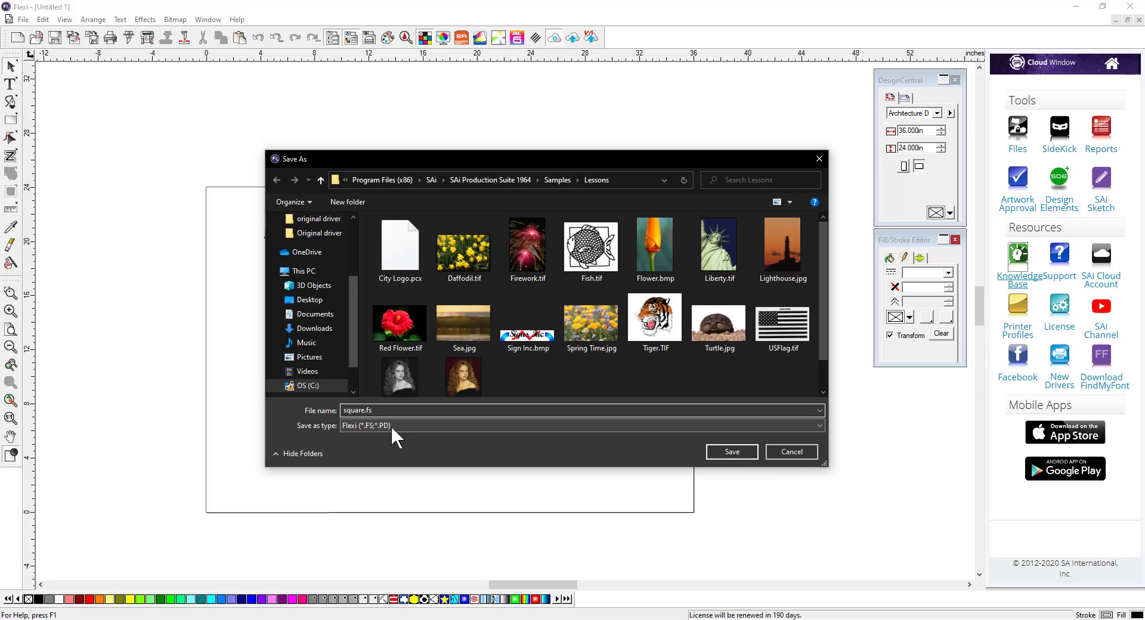
left_click(807, 425)
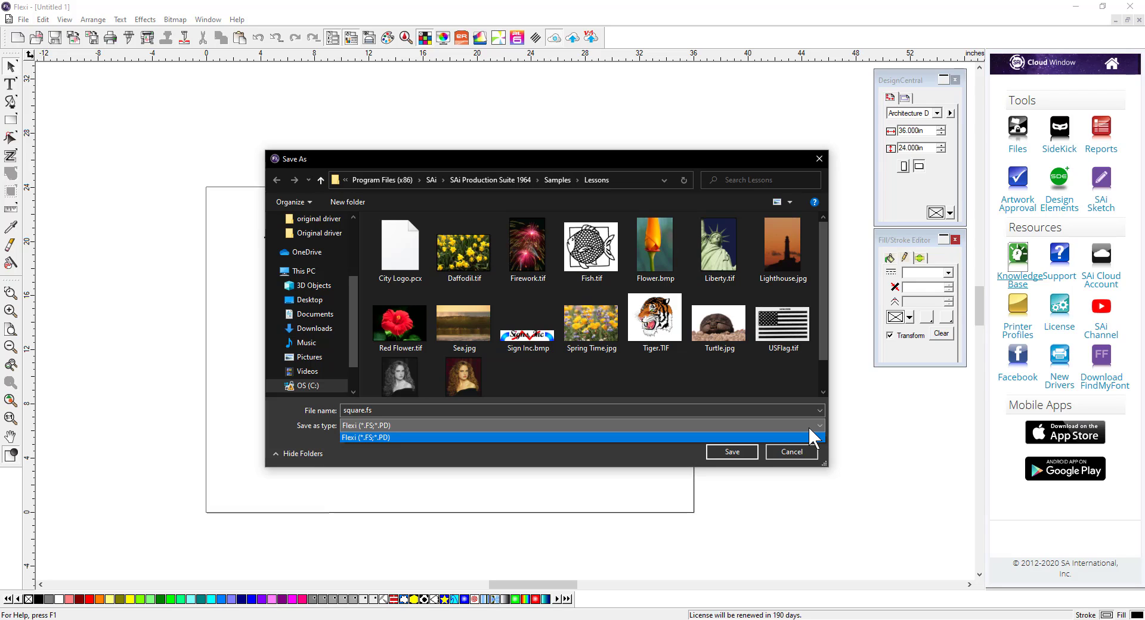
left_click(808, 426)
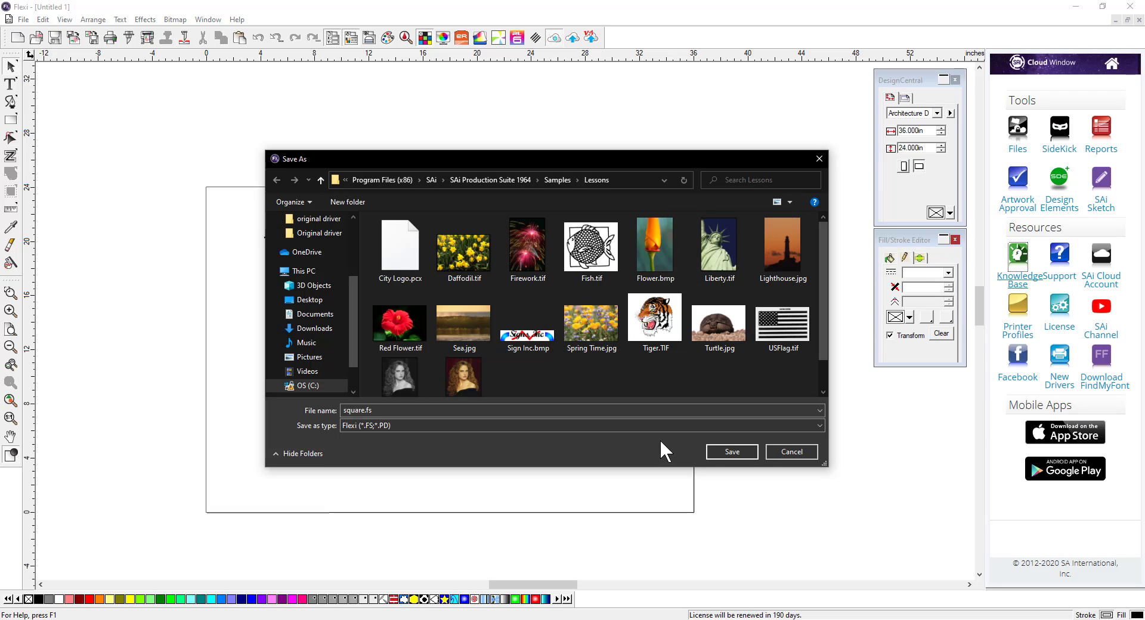
left_click(784, 454)
Step: Select and delete the tiny stray rectangle near the page's upper-left corner
left_click_drag(236, 222, 279, 260)
key("Delete")
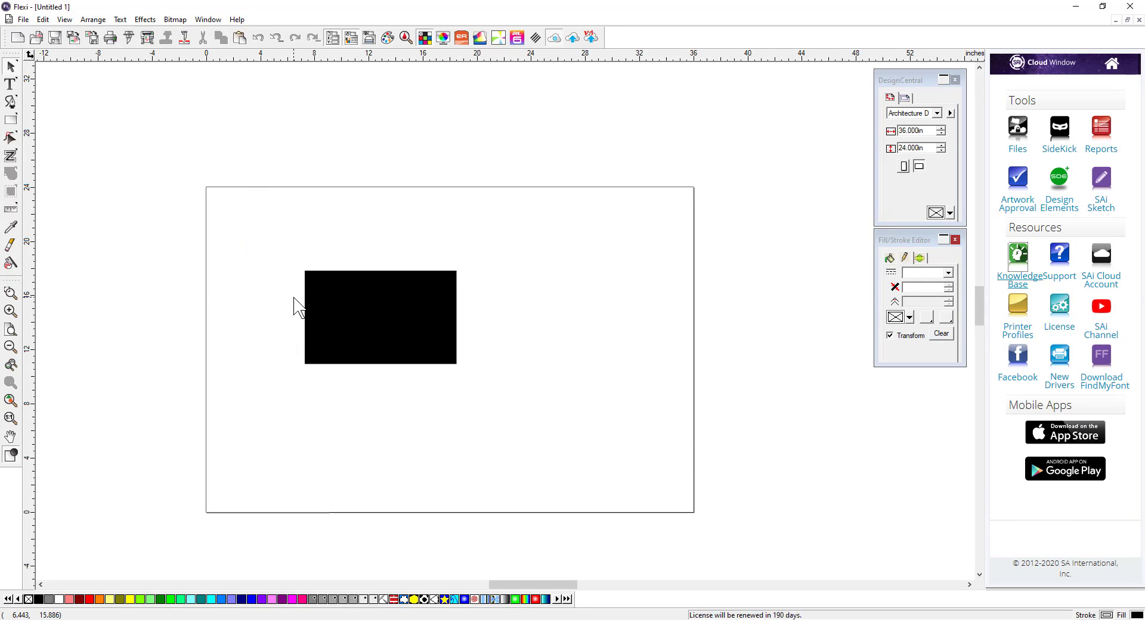
Step: Open the Export dialog to browse the available export file types, then cancel it
left_click(23, 19)
left_click(43, 151)
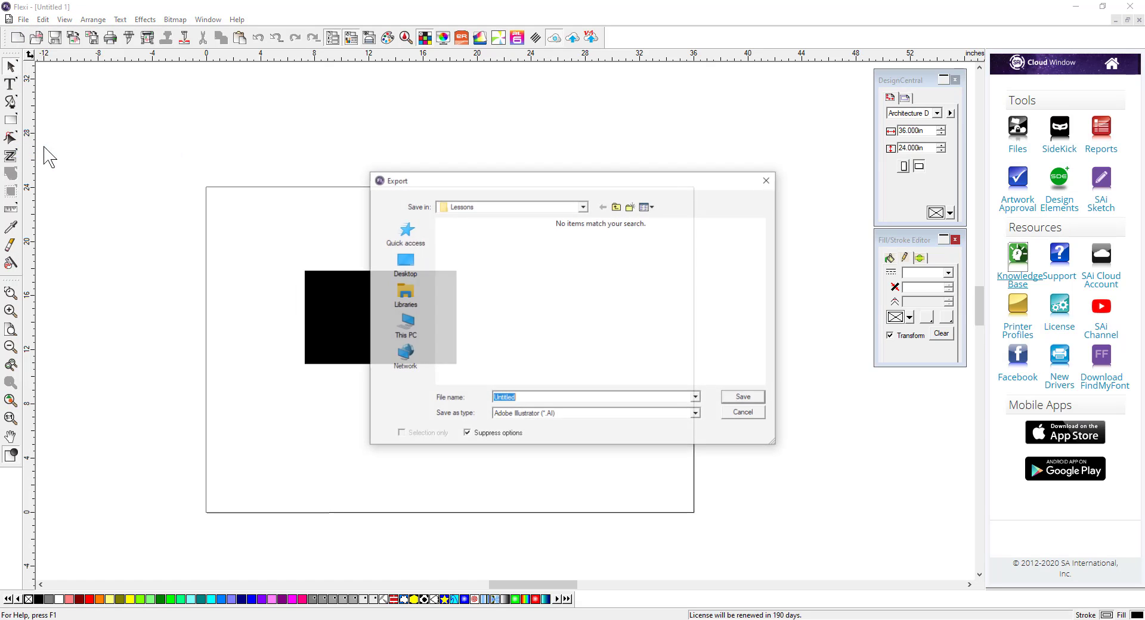
left_click_drag(464, 186, 384, 150)
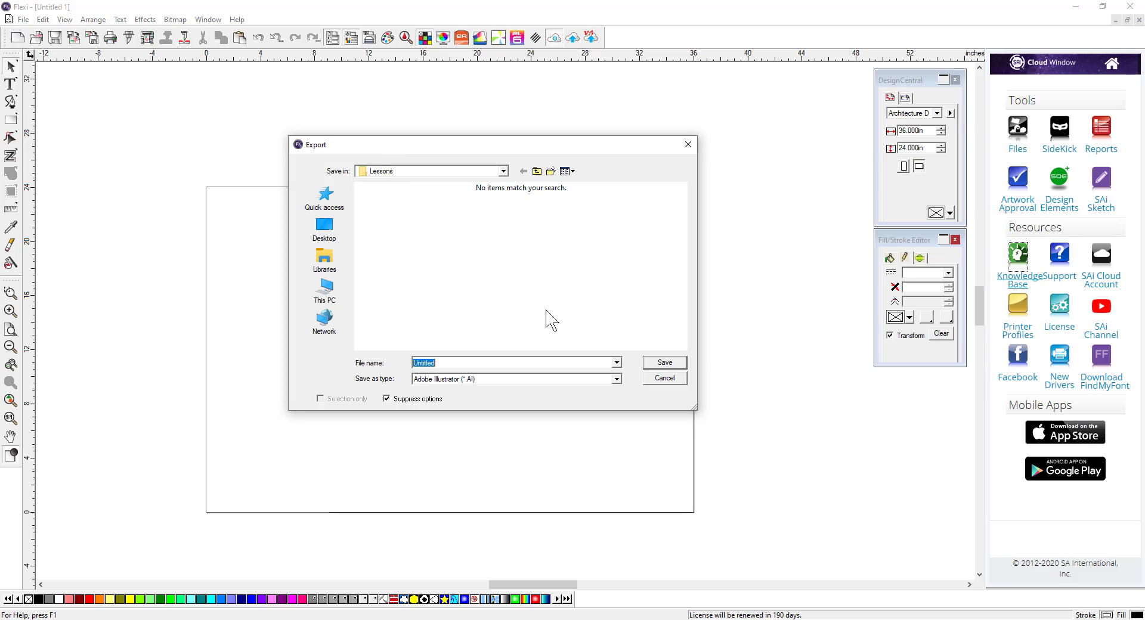
left_click(616, 380)
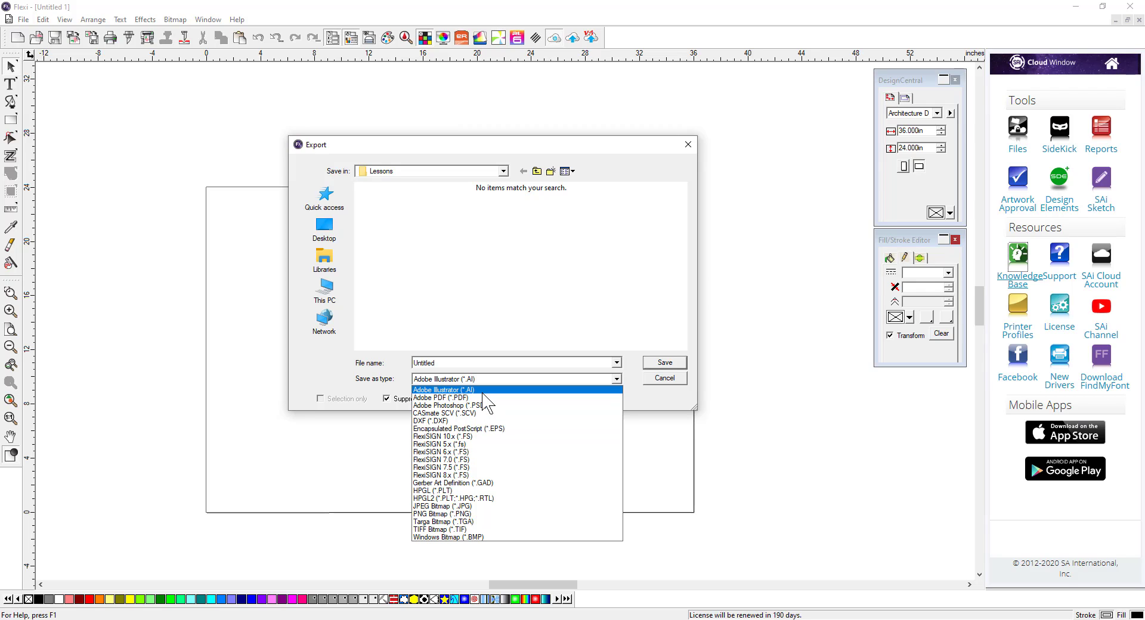
left_click(649, 403)
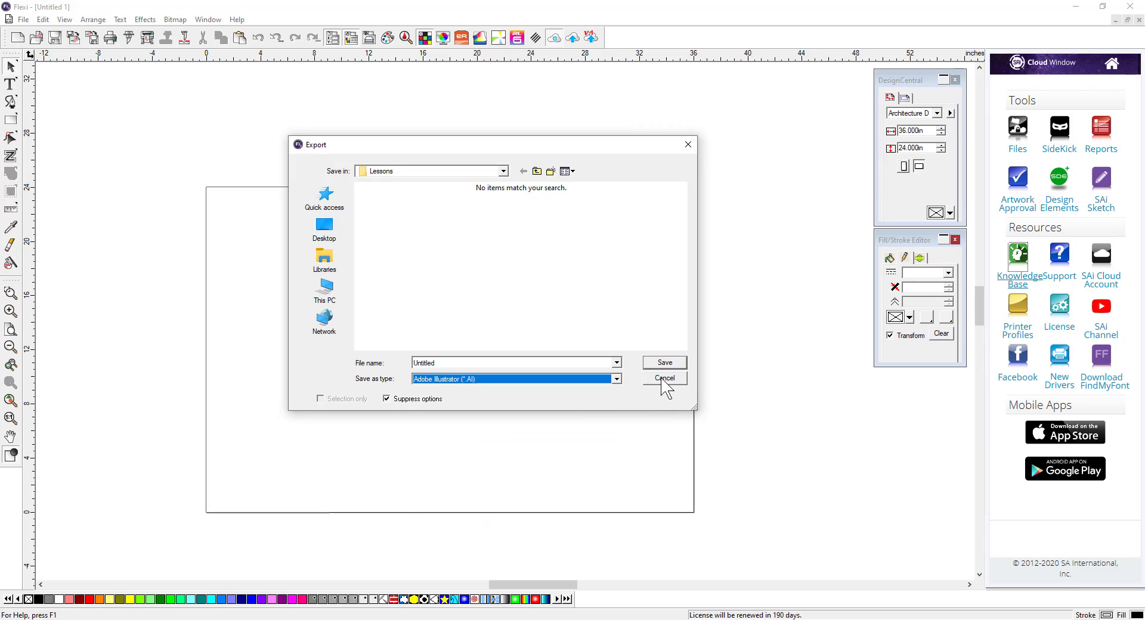
left_click(662, 379)
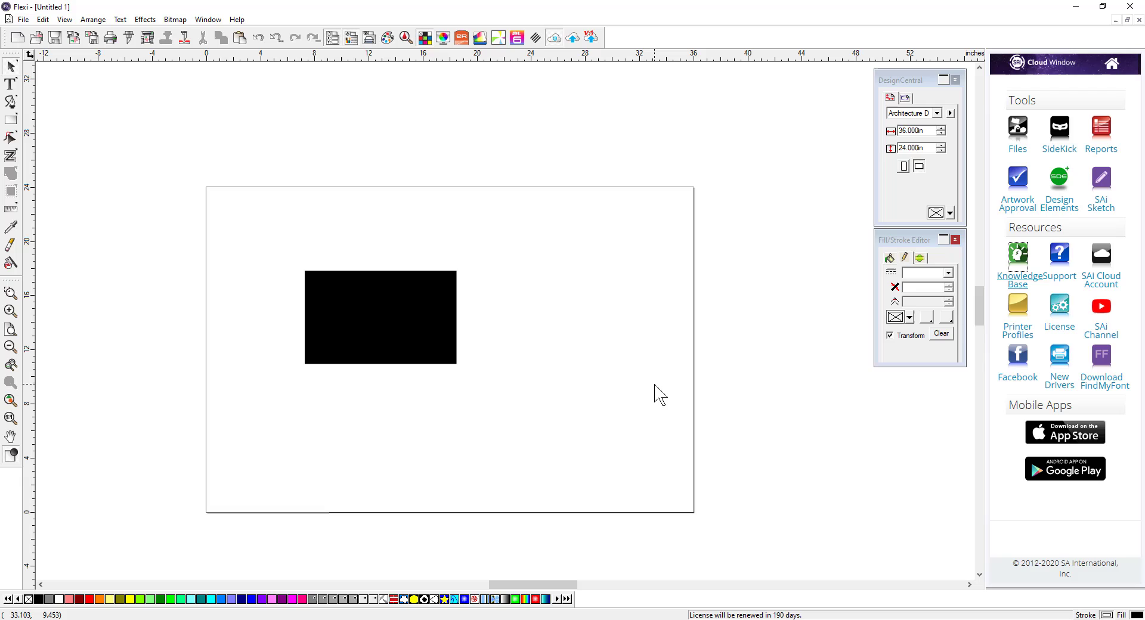
Step: Import Fish.tif from the Lessons folder and place it to the right of the rectangle
left_click(24, 20)
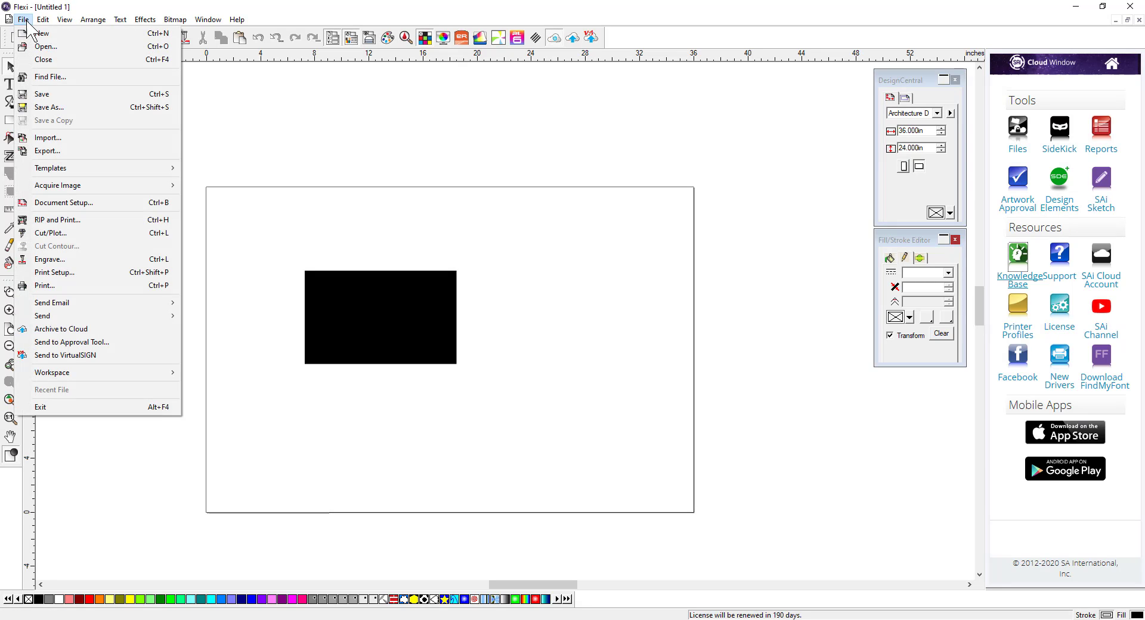
left_click(41, 141)
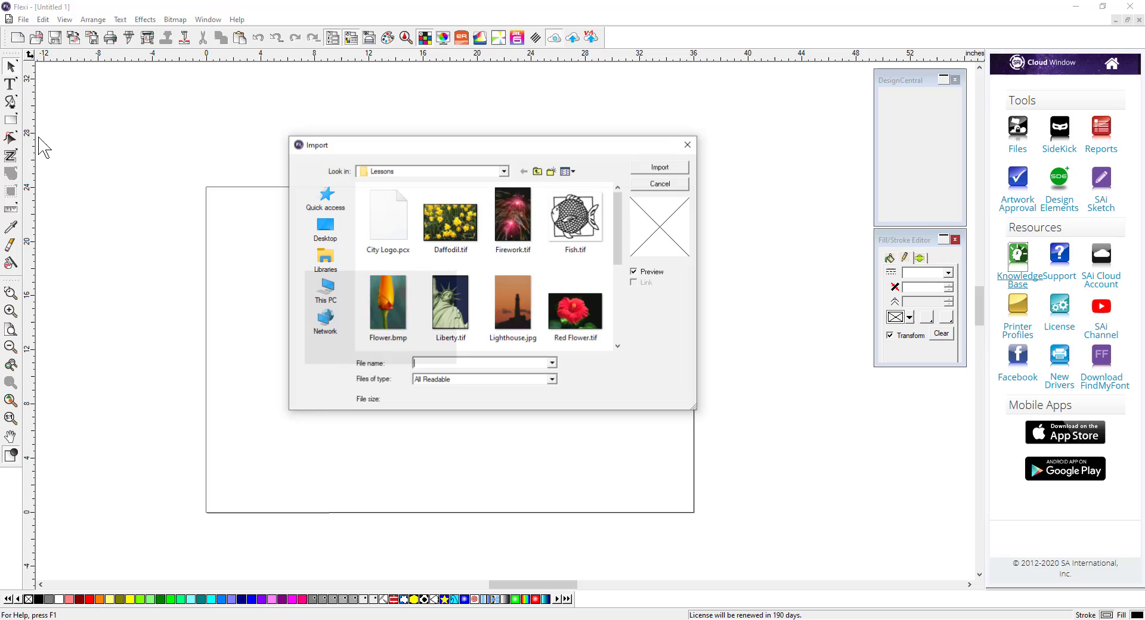
left_click(591, 225)
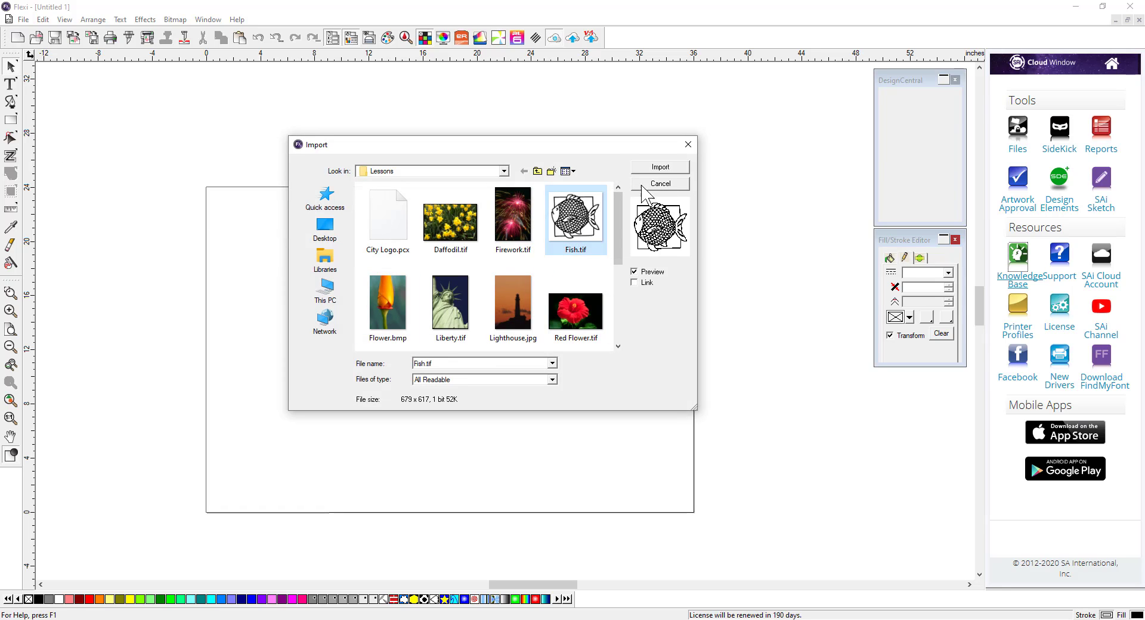
left_click(658, 169)
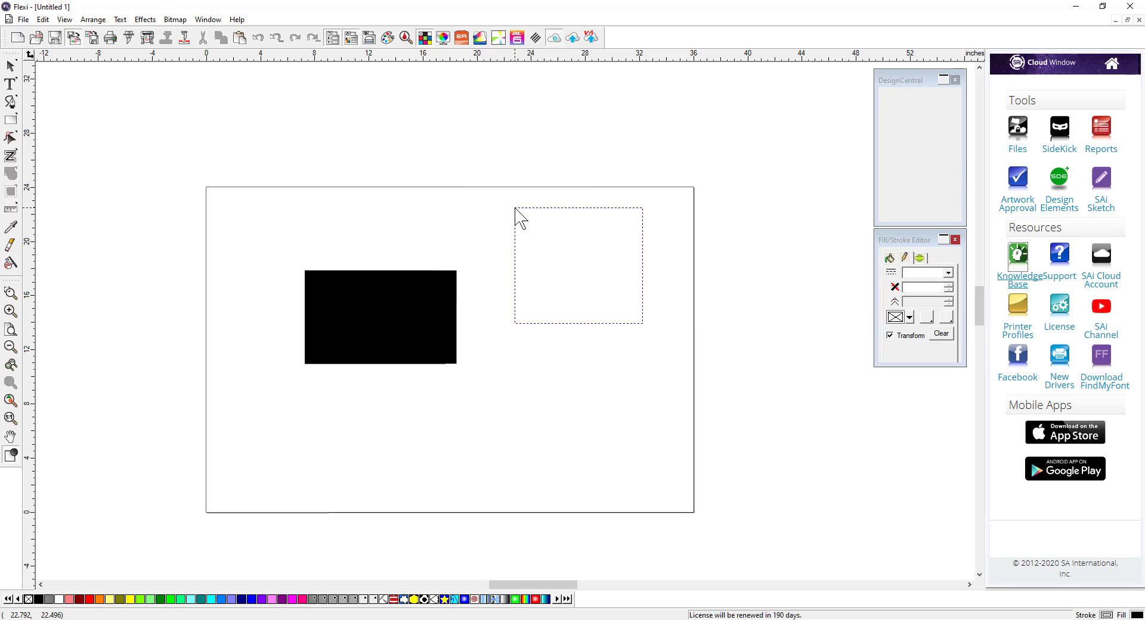
left_click(497, 247)
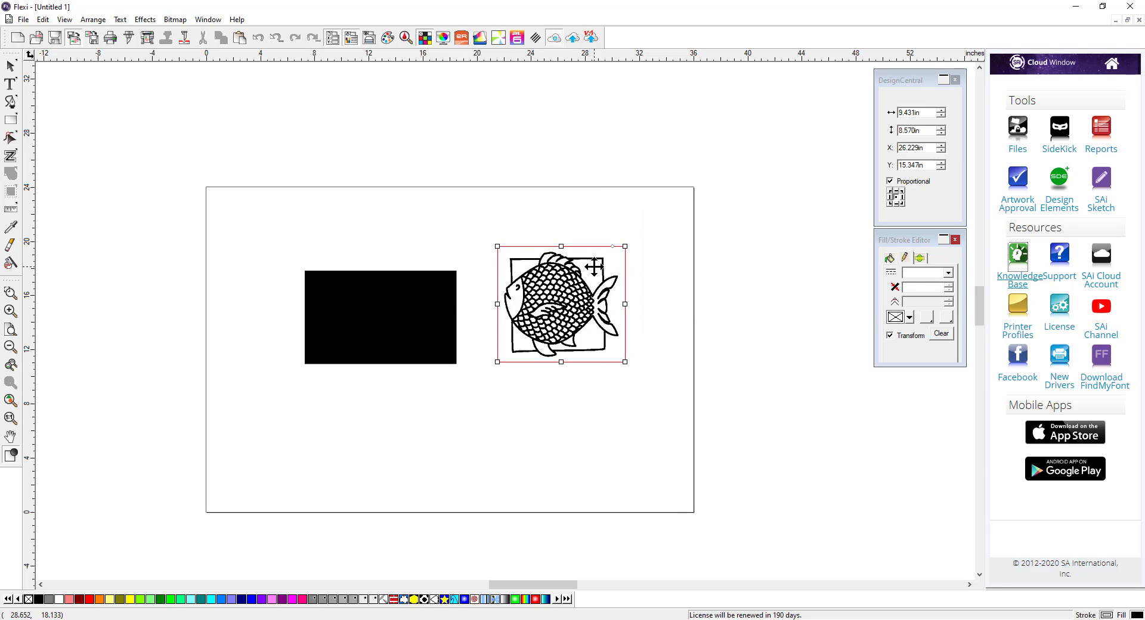
Step: Delete the rectangle and the fish image, clearing the page
left_click(654, 338)
left_click(557, 322)
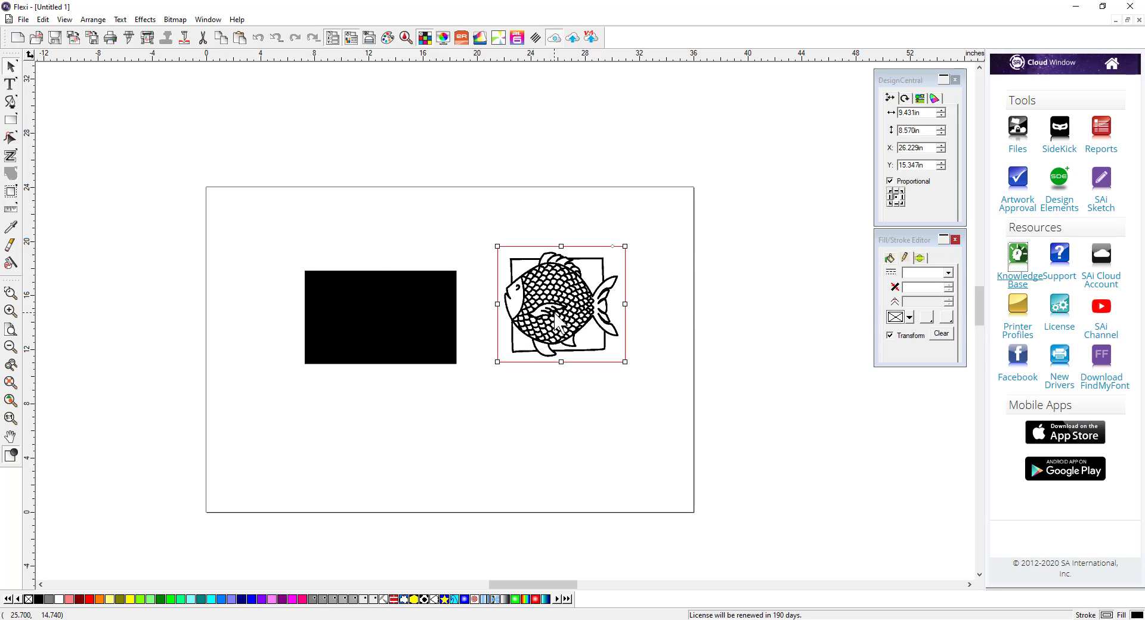
left_click(329, 313)
key("Delete")
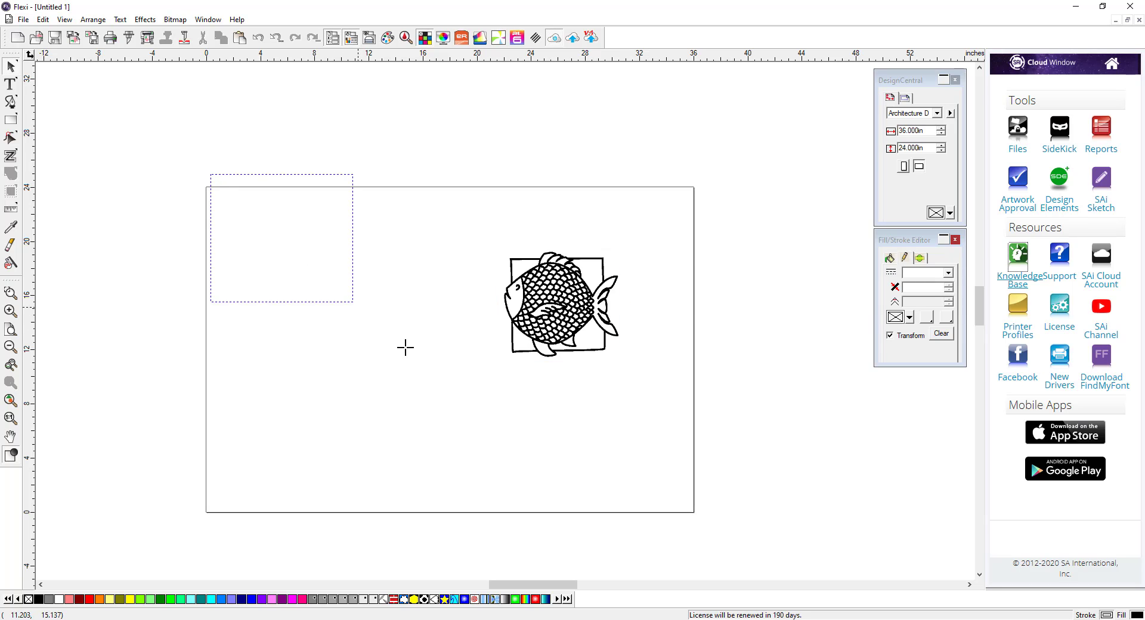
left_click_drag(545, 307, 405, 303)
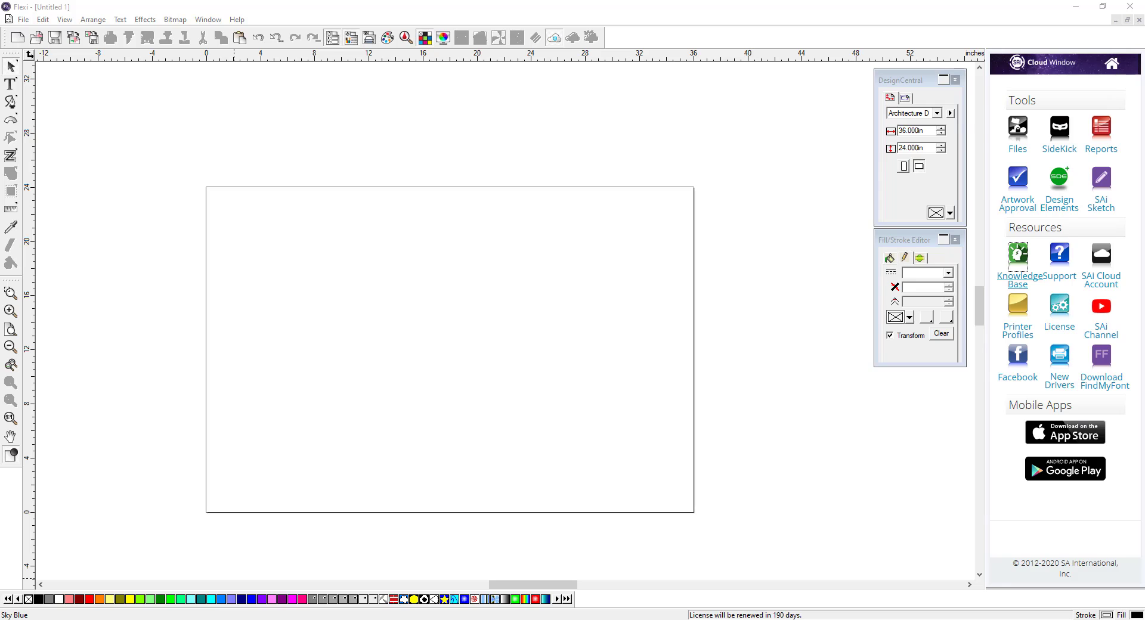
Step: With the Text tool, type "This is a bit of / sample text for / and example" on three lines
left_click(16, 82)
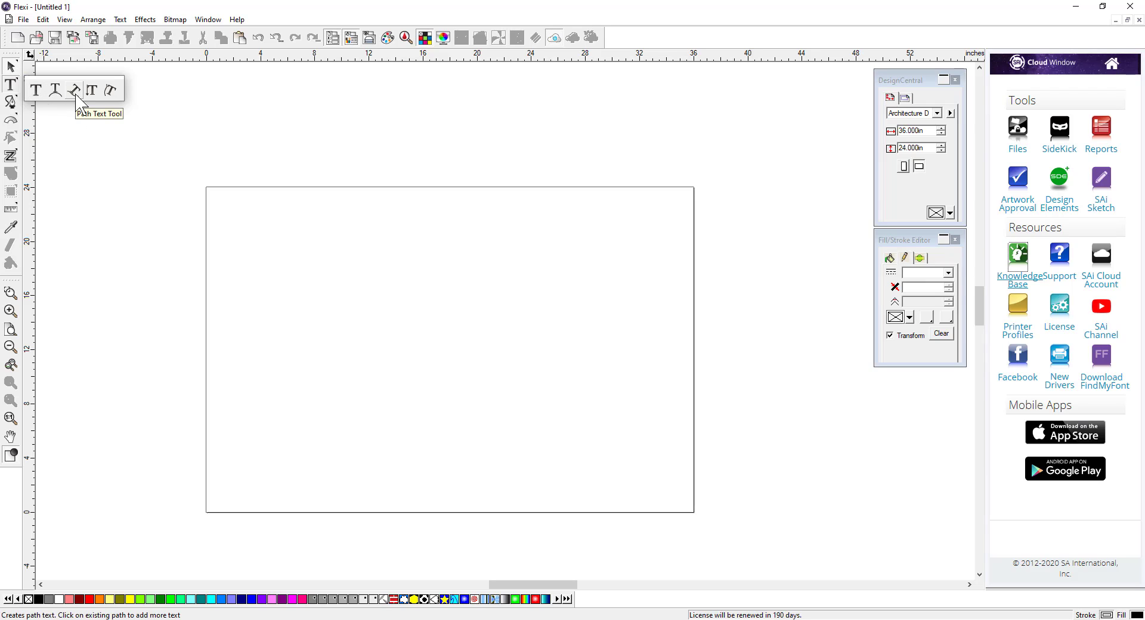
left_click(37, 91)
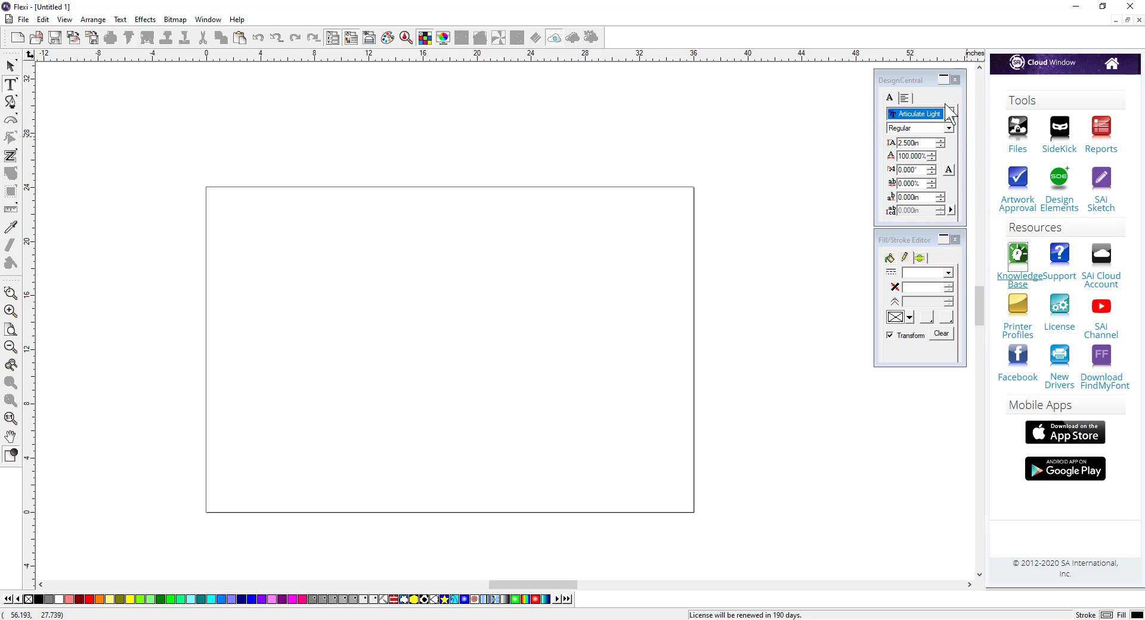
left_click(545, 250)
type("This")
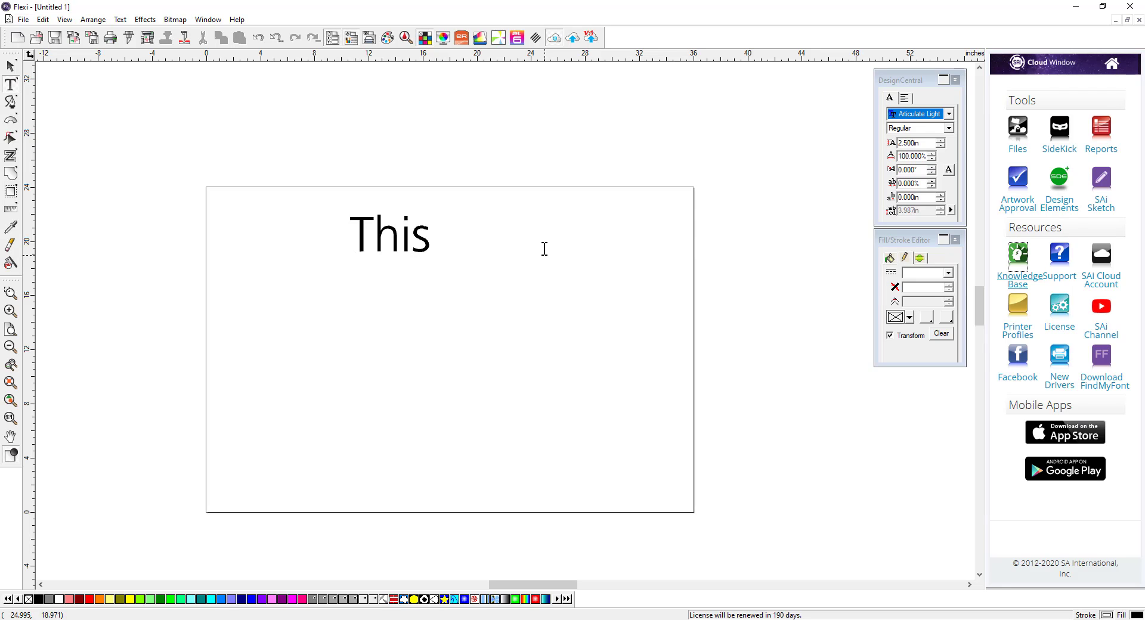
type(" is a bit of")
key("Return")
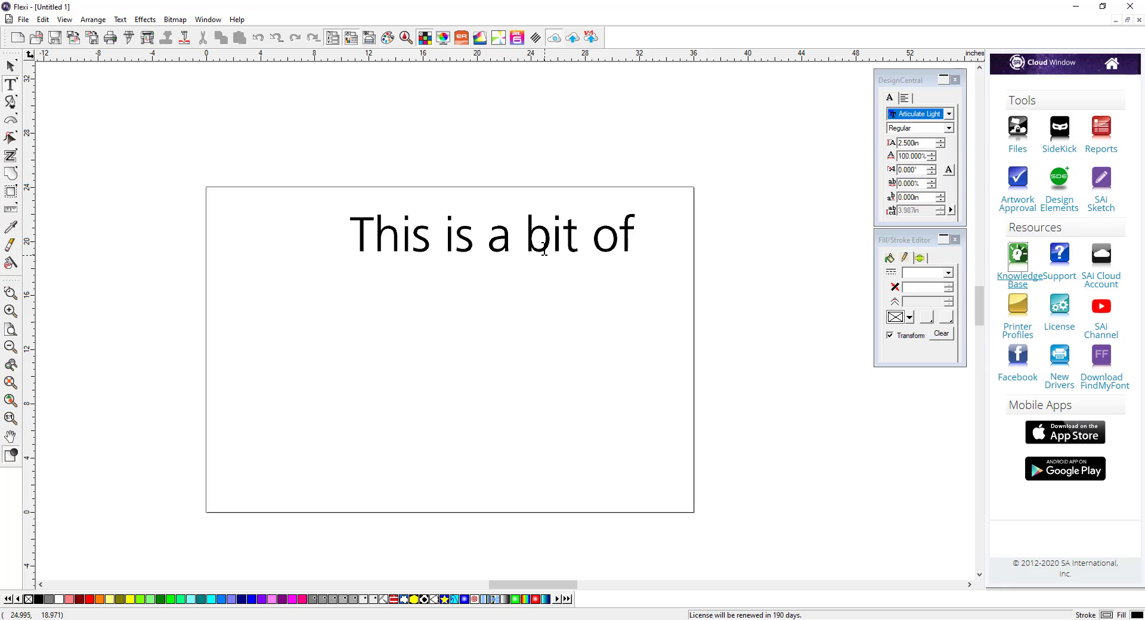
type("sample text for")
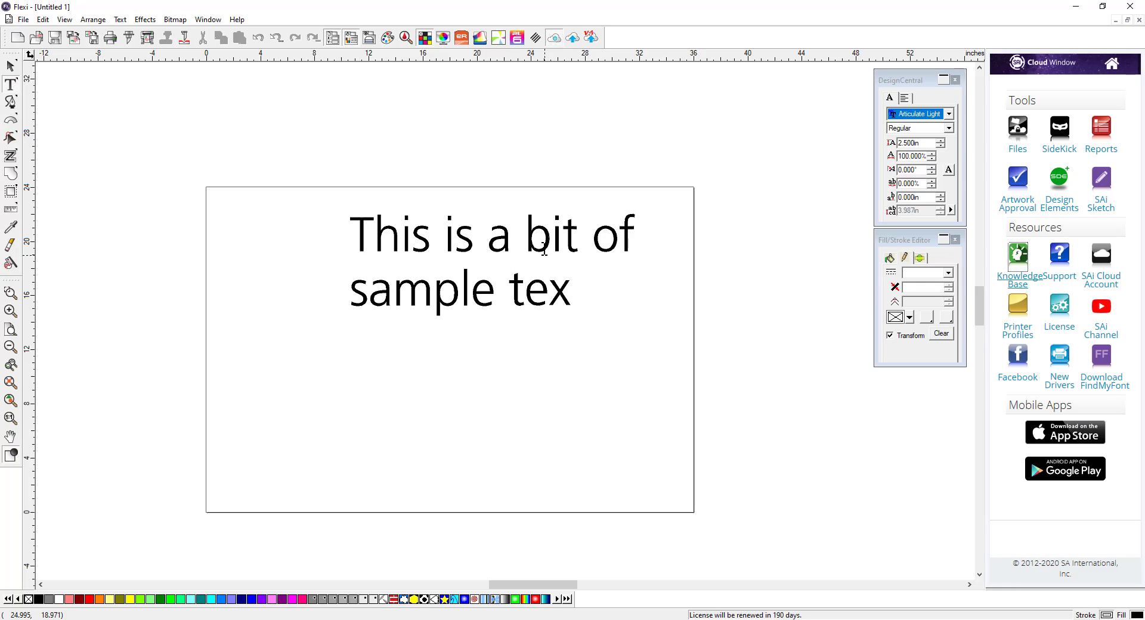
key("Return")
type("and exampls")
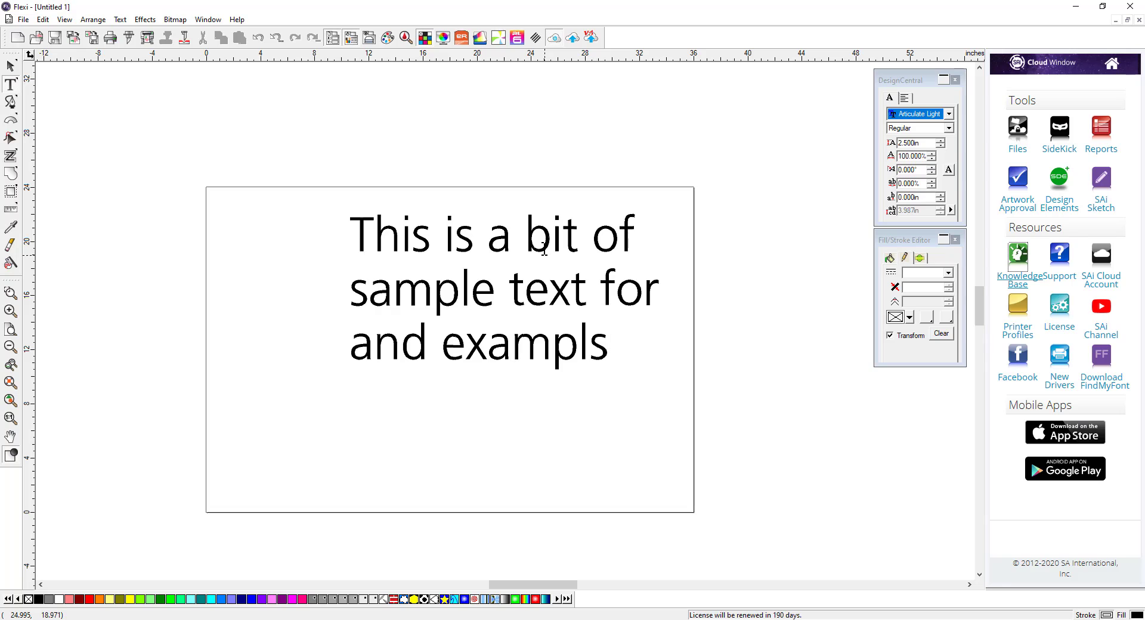
key("BackSpace")
type("e")
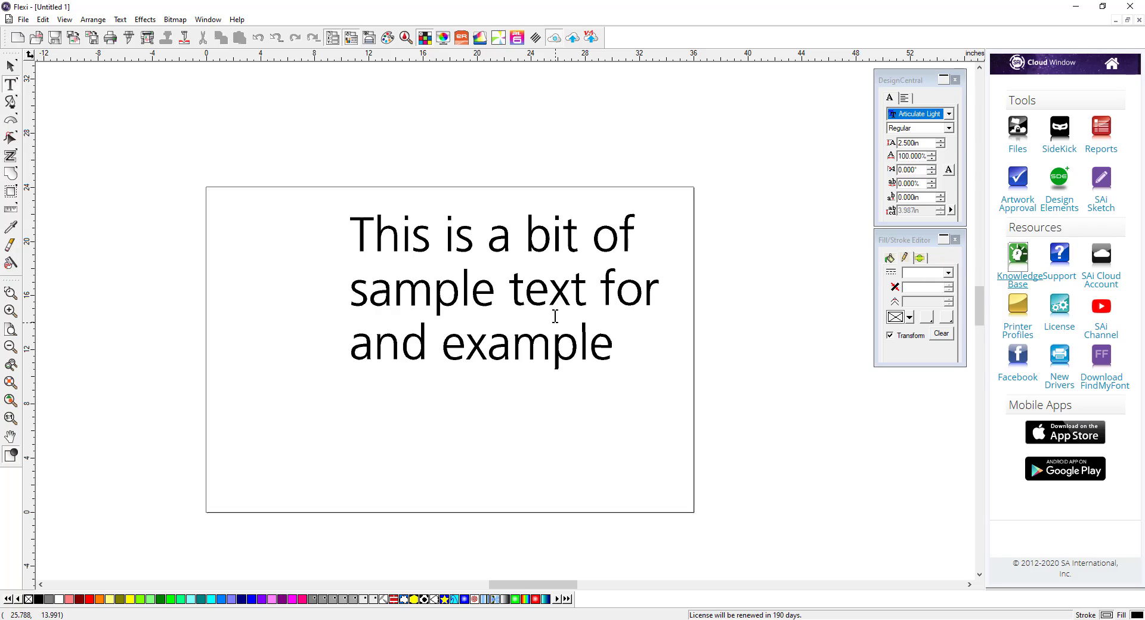
Step: Select all the text and change its font, trying Bahnschrift and Bauhaus 93 before settling on Calibri
left_click_drag(612, 343, 347, 228)
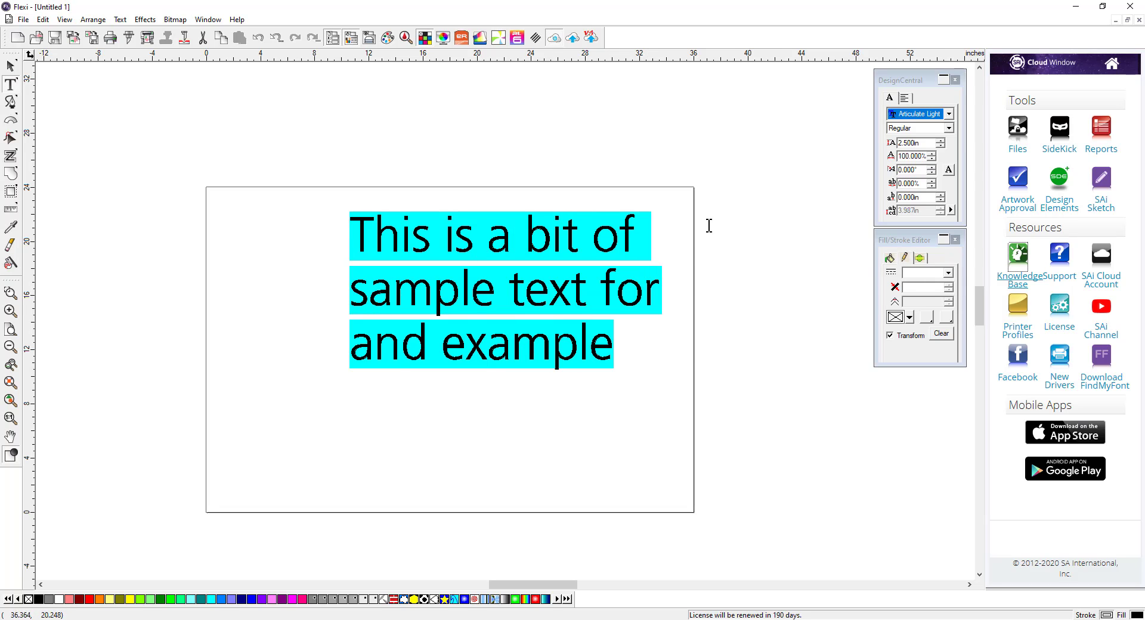
left_click(948, 114)
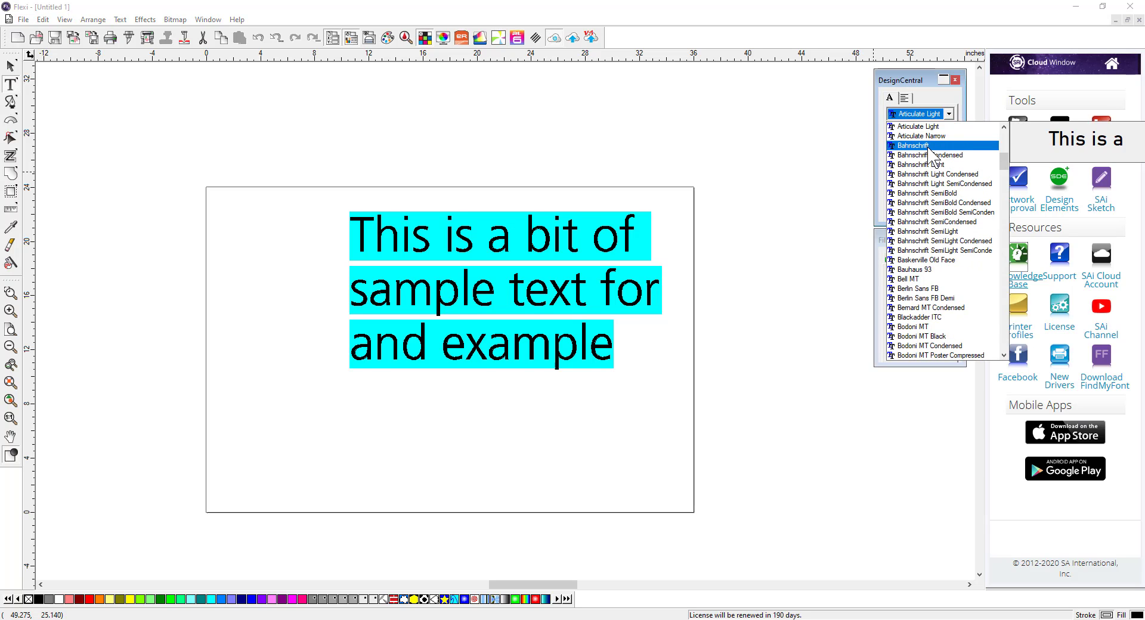
left_click(928, 145)
left_click(949, 113)
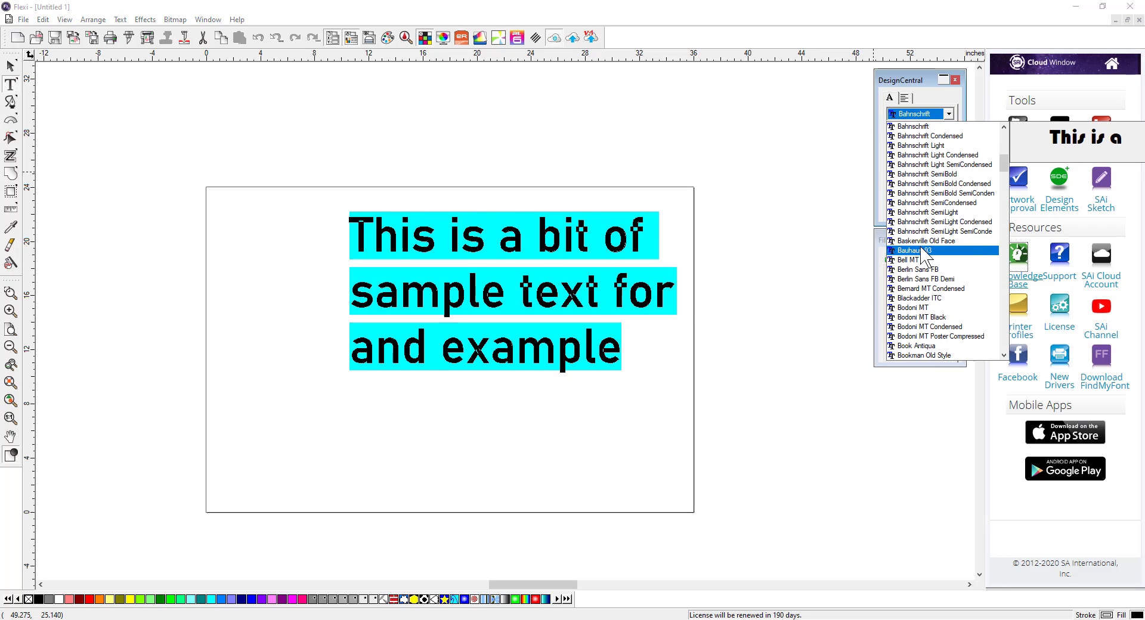
left_click(924, 251)
left_click(949, 113)
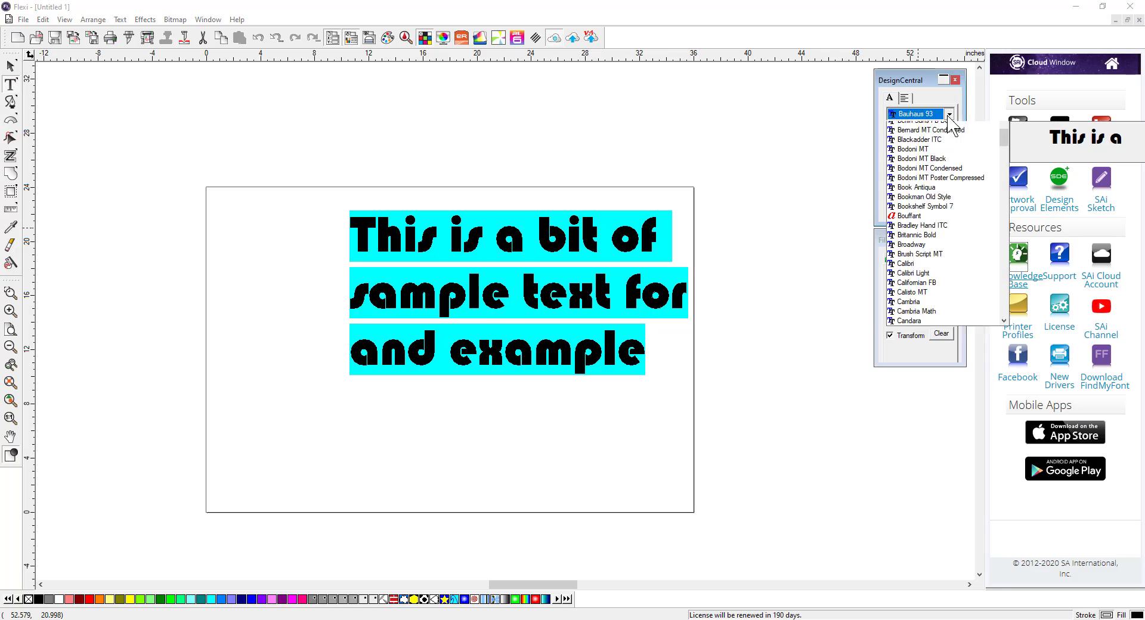
left_click(911, 298)
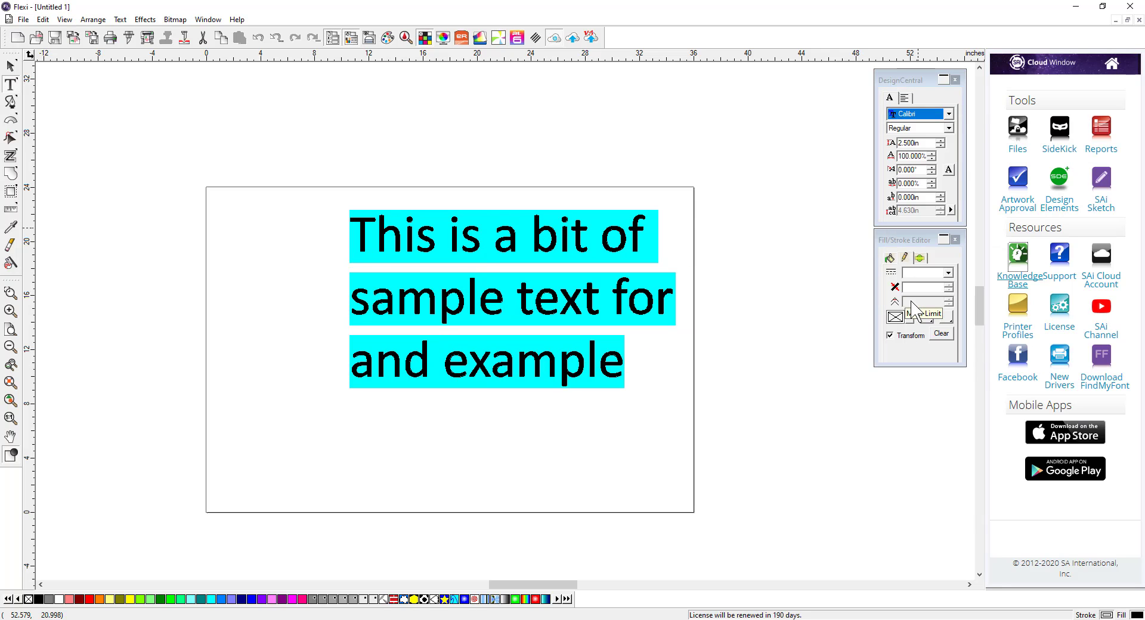
Step: Set the selected text to Bold and increase its size to 2.6 in
left_click(948, 127)
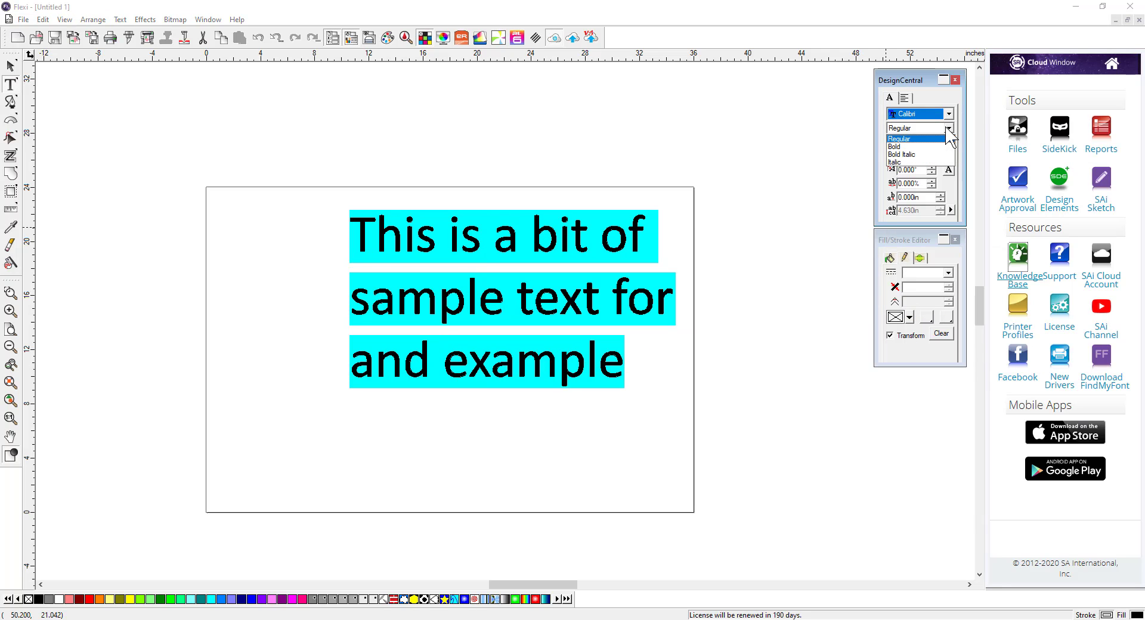
left_click(918, 149)
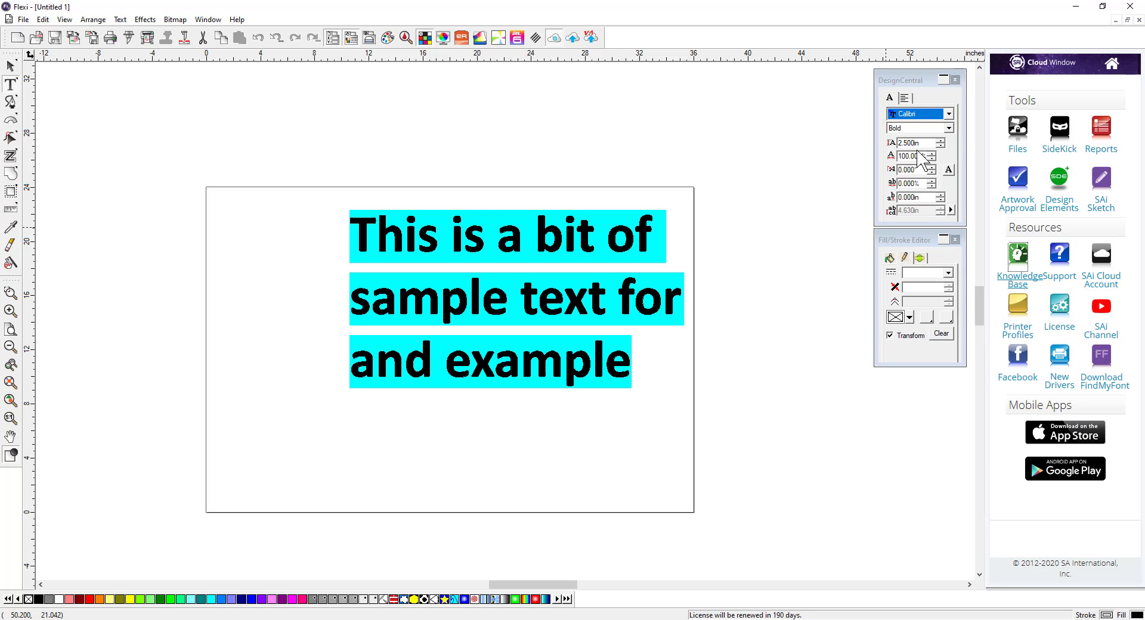
left_click(939, 140)
left_click(939, 141)
left_click(939, 141)
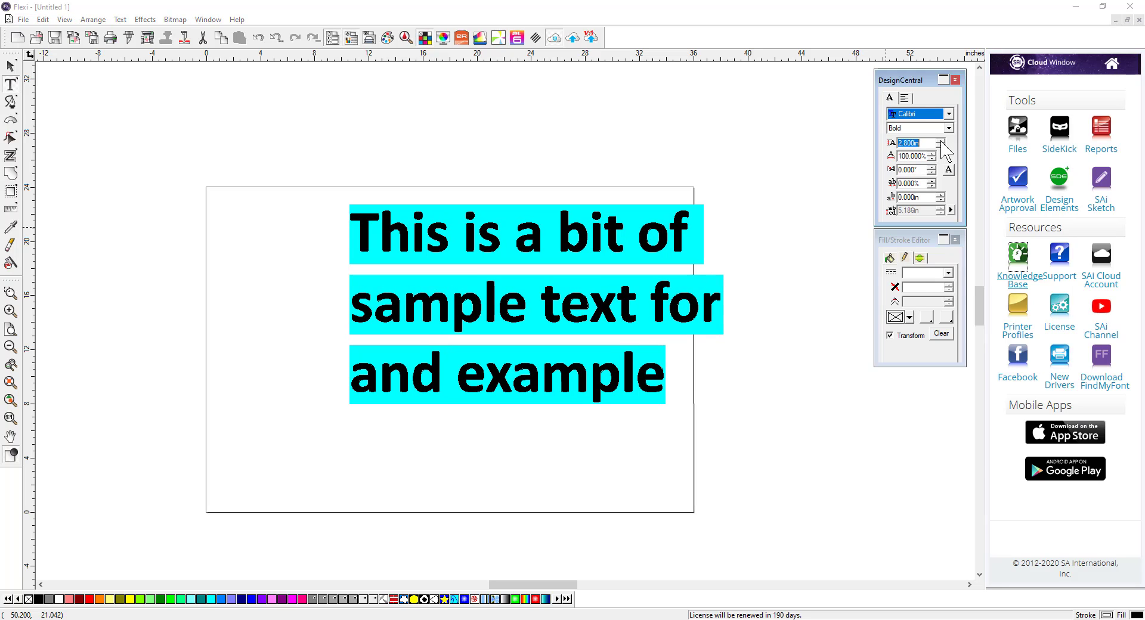
left_click(940, 140)
left_click(941, 145)
left_click(940, 145)
left_click(941, 145)
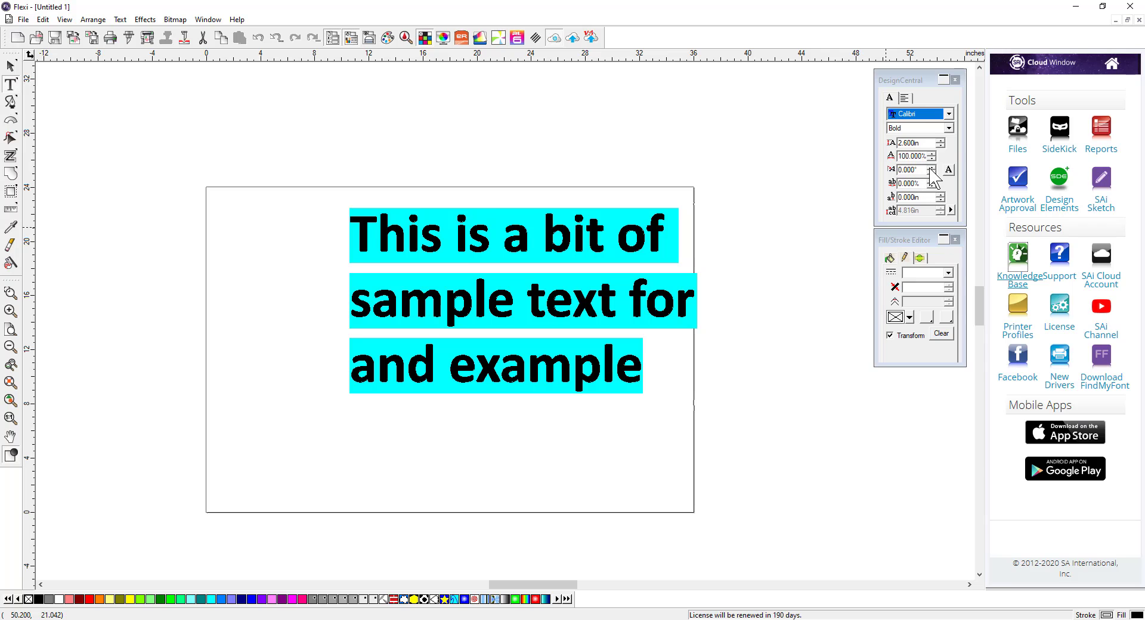
Step: Try slanting the text to 12° and set the slant back to 0°
left_click(932, 168)
left_click(932, 168)
left_click(931, 167)
left_click(931, 168)
left_click(931, 168)
left_click(931, 168)
left_click(931, 168)
left_click(932, 167)
left_click(931, 167)
left_click(931, 168)
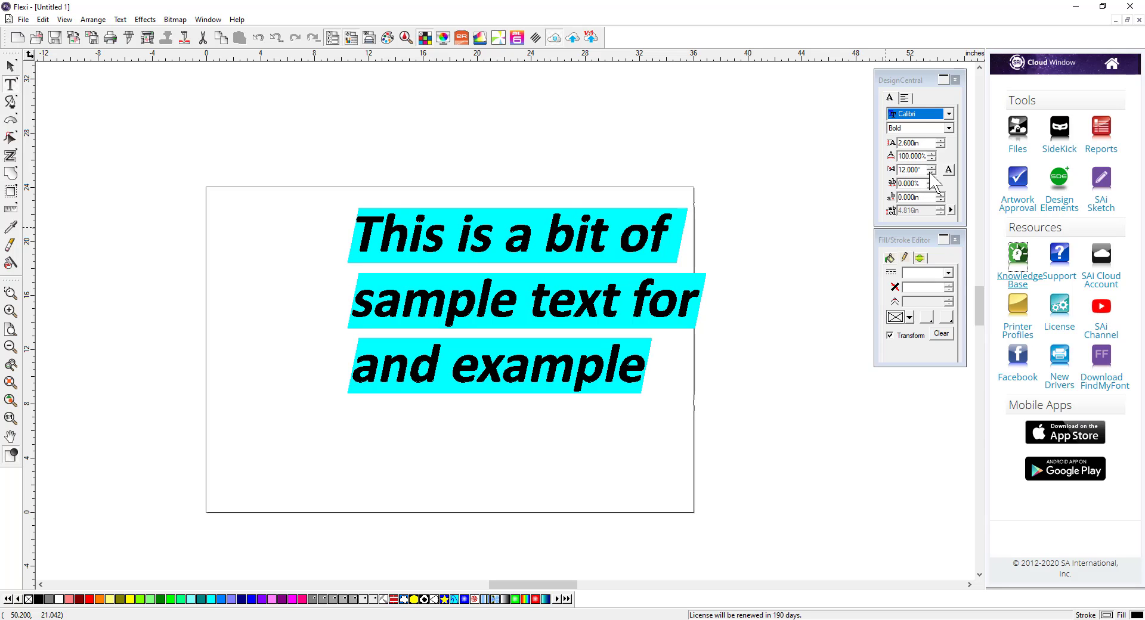
left_click(931, 173)
left_click(931, 172)
left_click(931, 172)
left_click(931, 172)
left_click(931, 173)
left_click(931, 172)
left_click(930, 172)
left_click(930, 173)
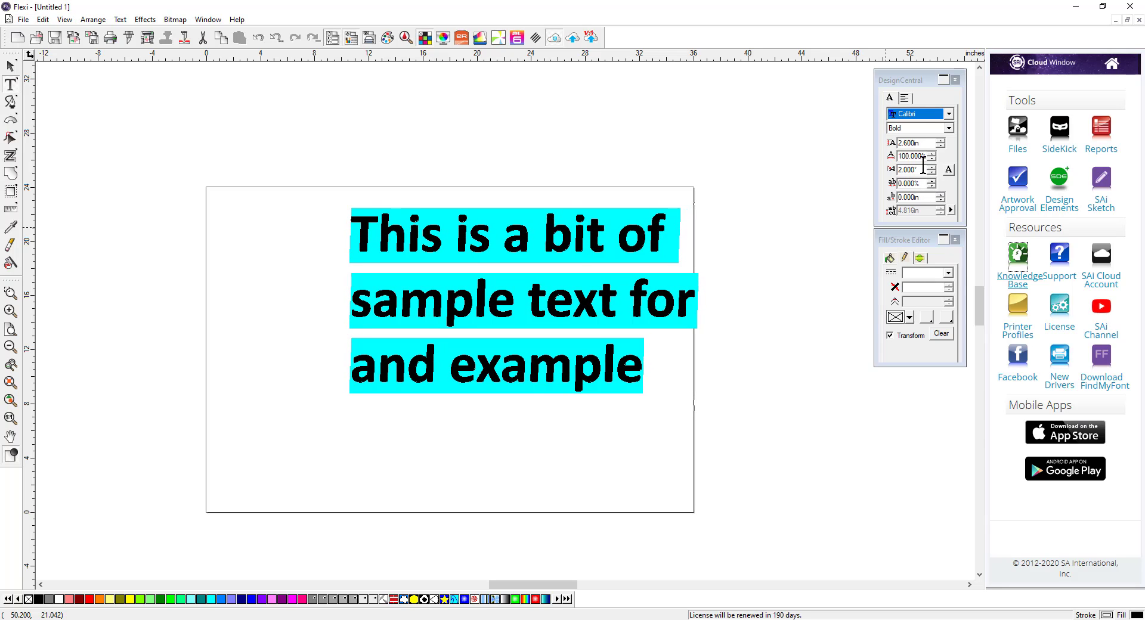
left_click(932, 173)
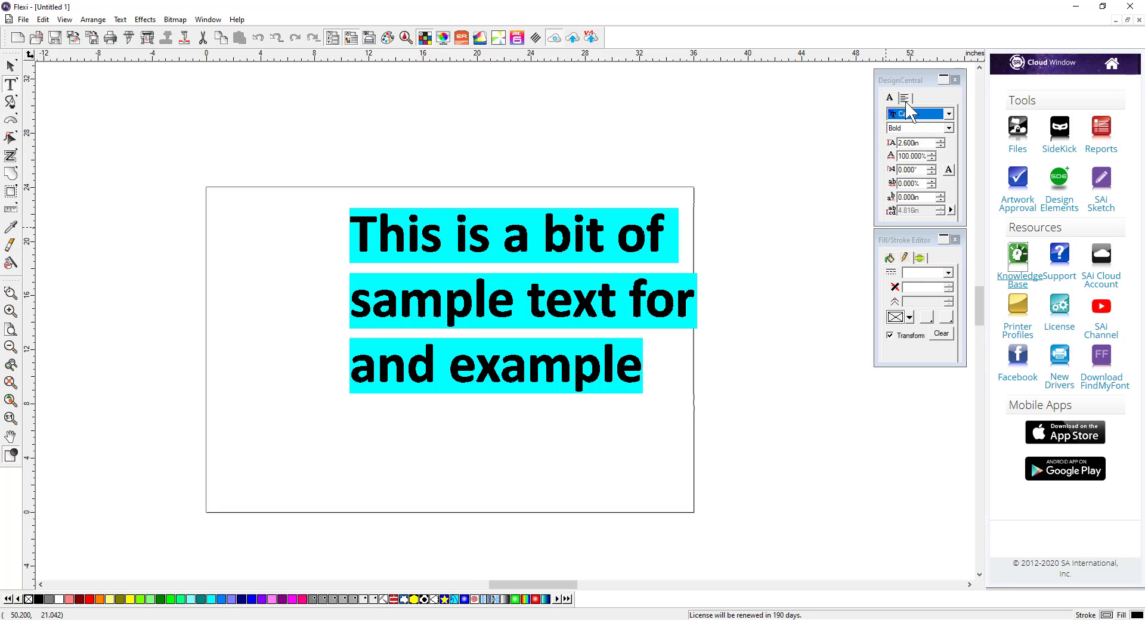
Step: Try centre and right paragraph alignment, then return the text to left alignment
left_click(904, 98)
left_click(915, 113)
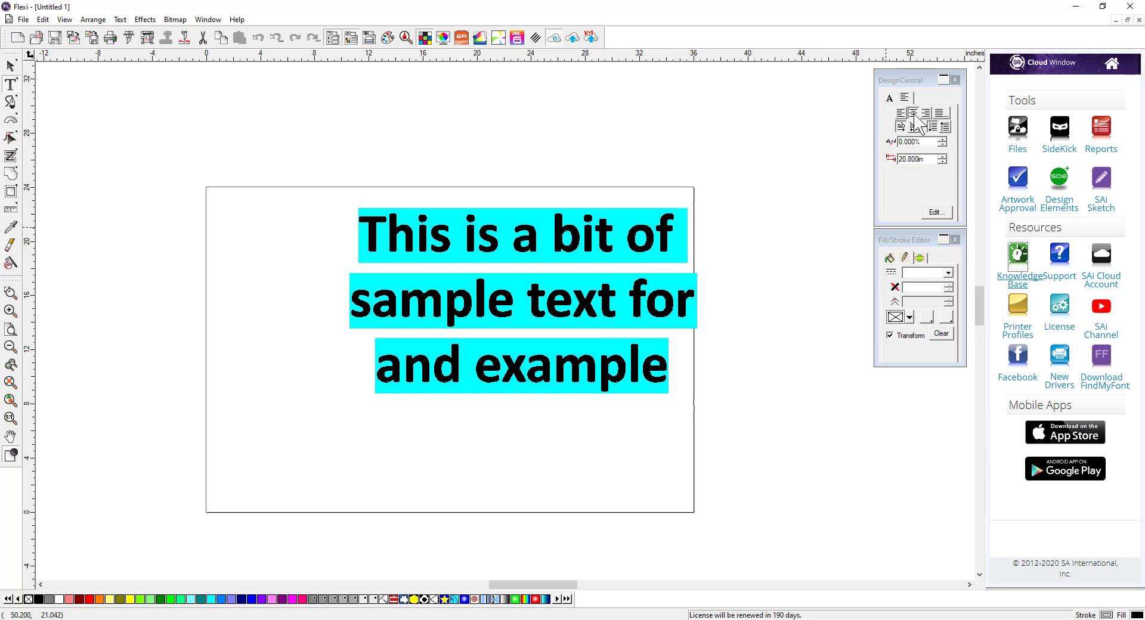
left_click(925, 113)
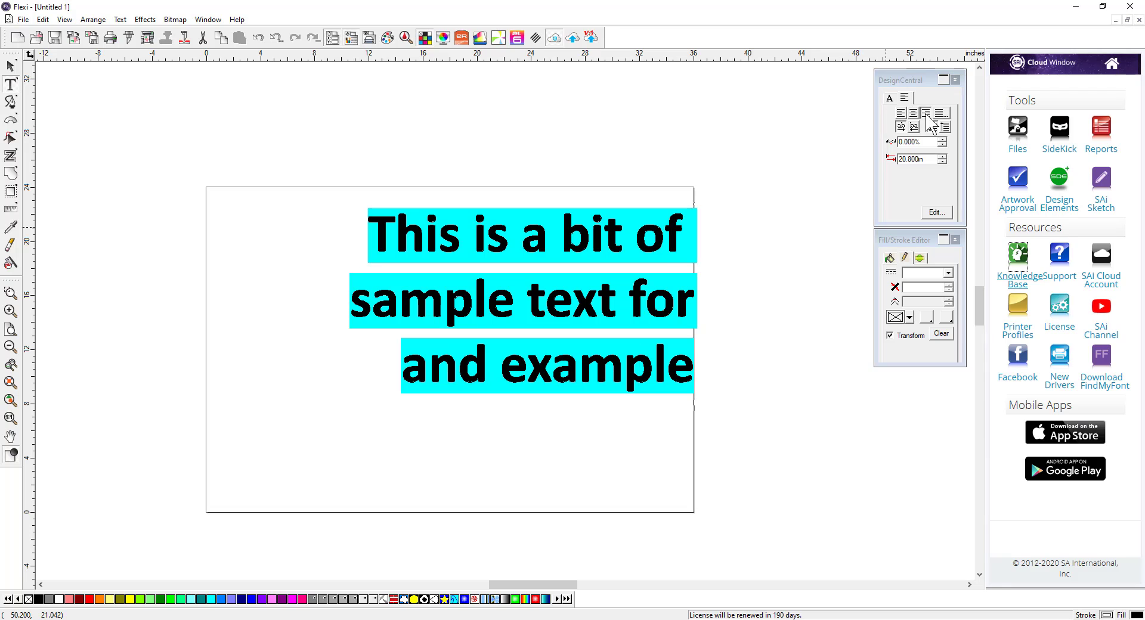
left_click(900, 113)
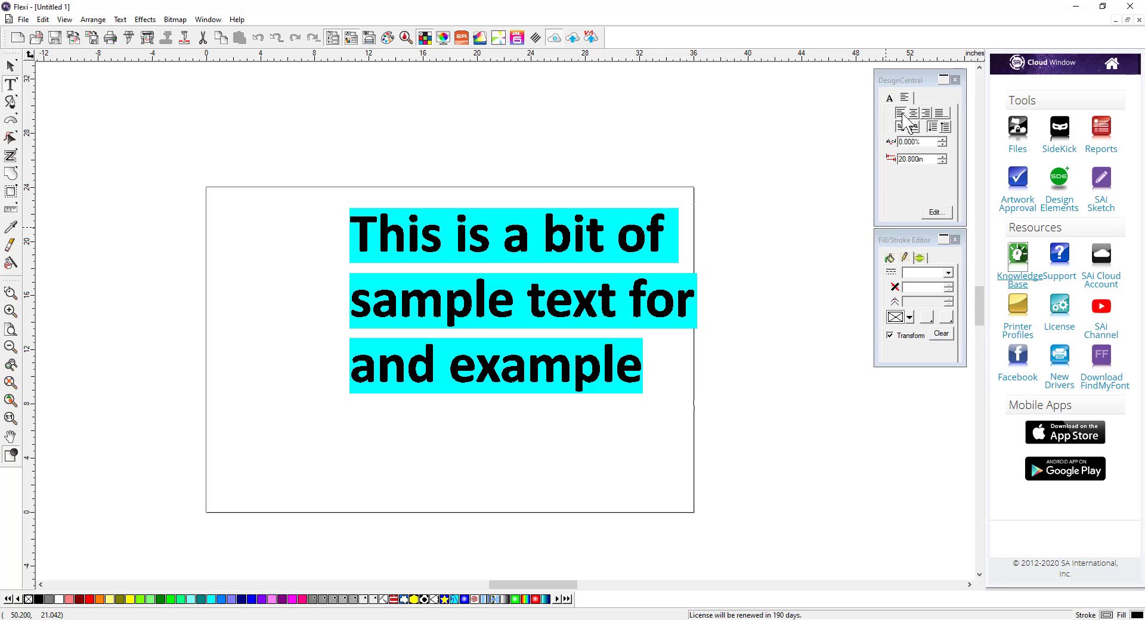
left_click(890, 98)
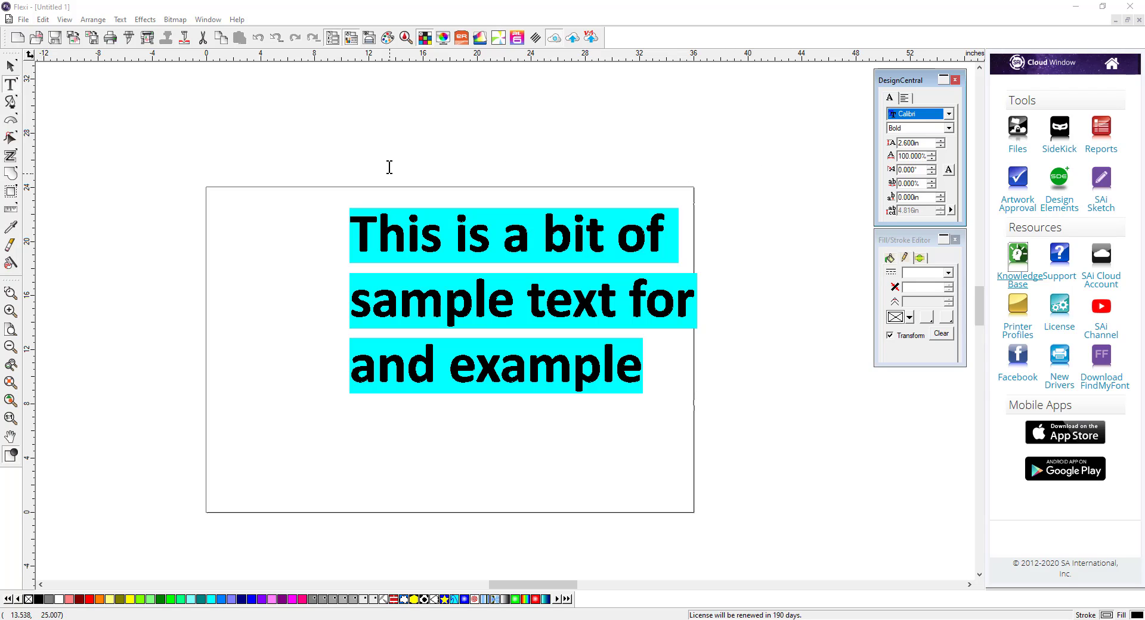
Step: Select the text block and adjust its tracking and line spacing with the on-canvas kerning handles
left_click(10, 67)
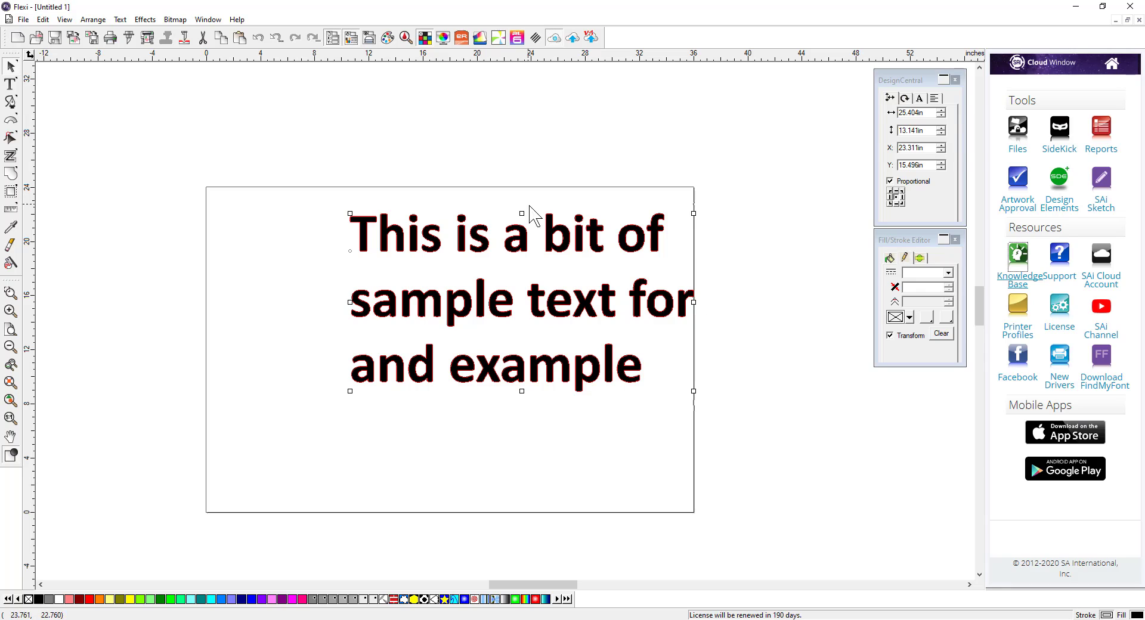
left_click(919, 98)
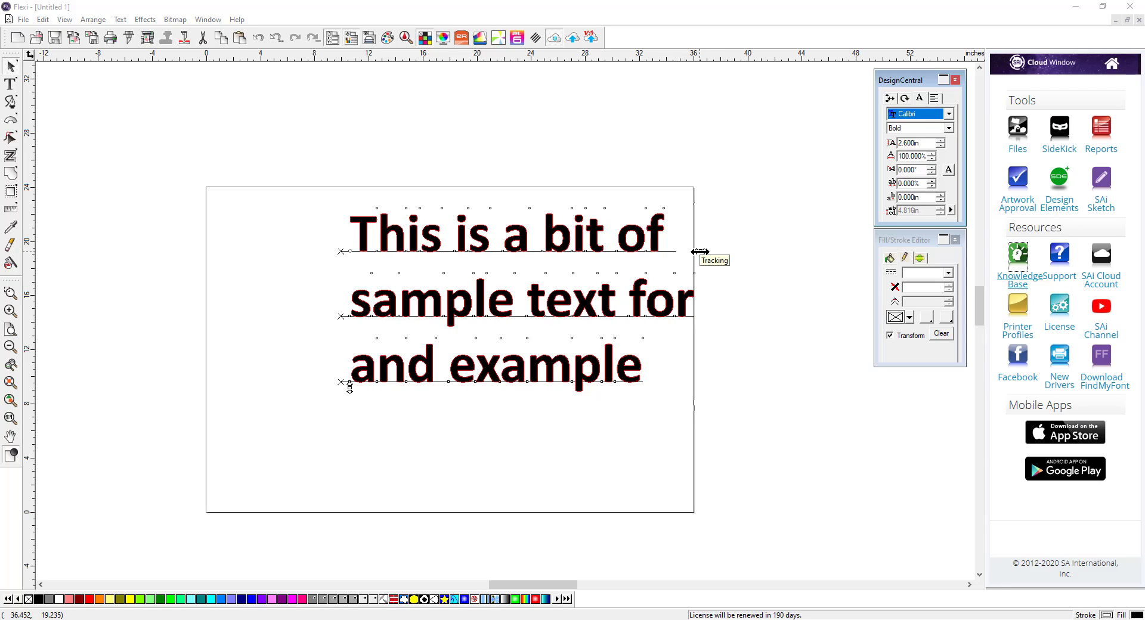
mouse_move(699, 252)
left_mouse_down()
mouse_move(781, 248)
mouse_move(698, 249)
left_mouse_up()
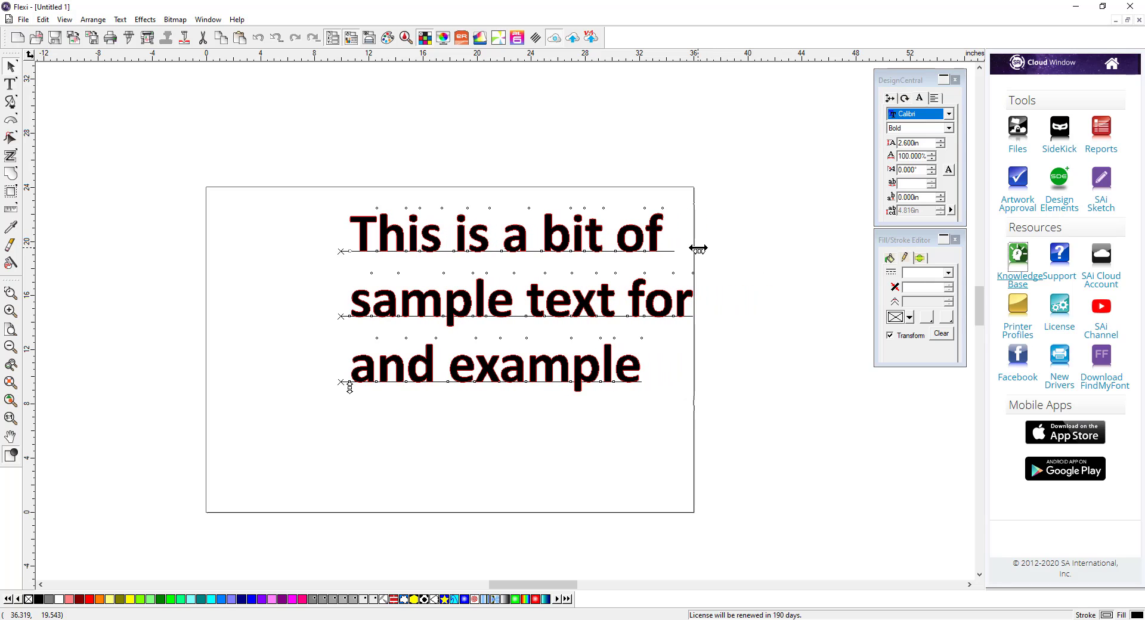
mouse_move(347, 388)
left_mouse_down()
mouse_move(345, 460)
mouse_move(344, 387)
left_mouse_up()
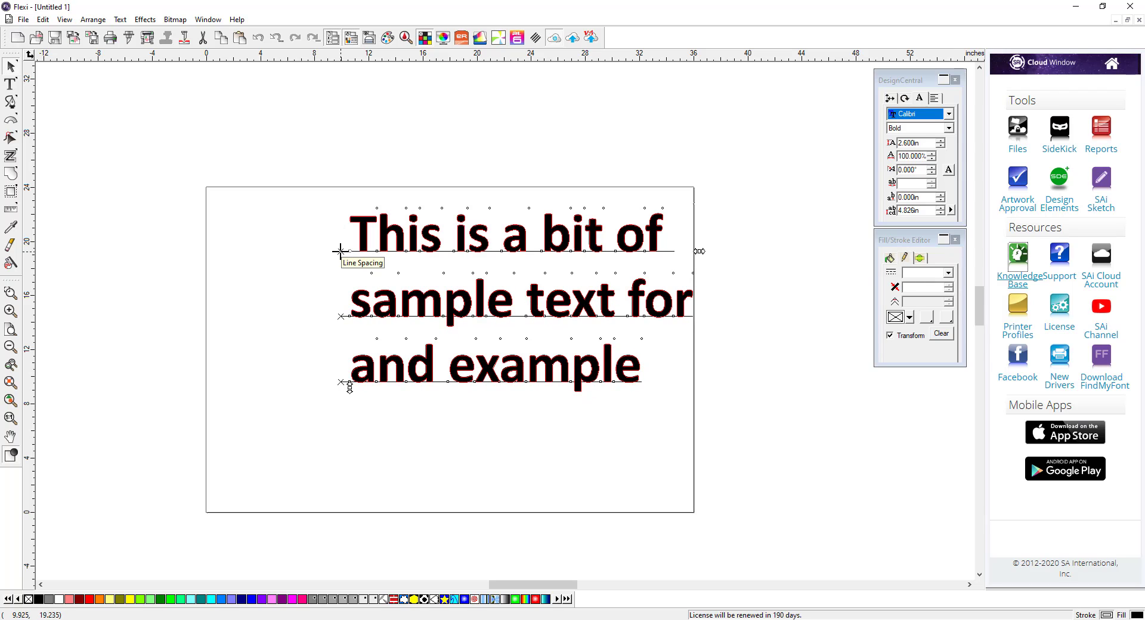
mouse_move(340, 251)
left_mouse_down()
mouse_move(350, 212)
mouse_move(356, 251)
left_mouse_up()
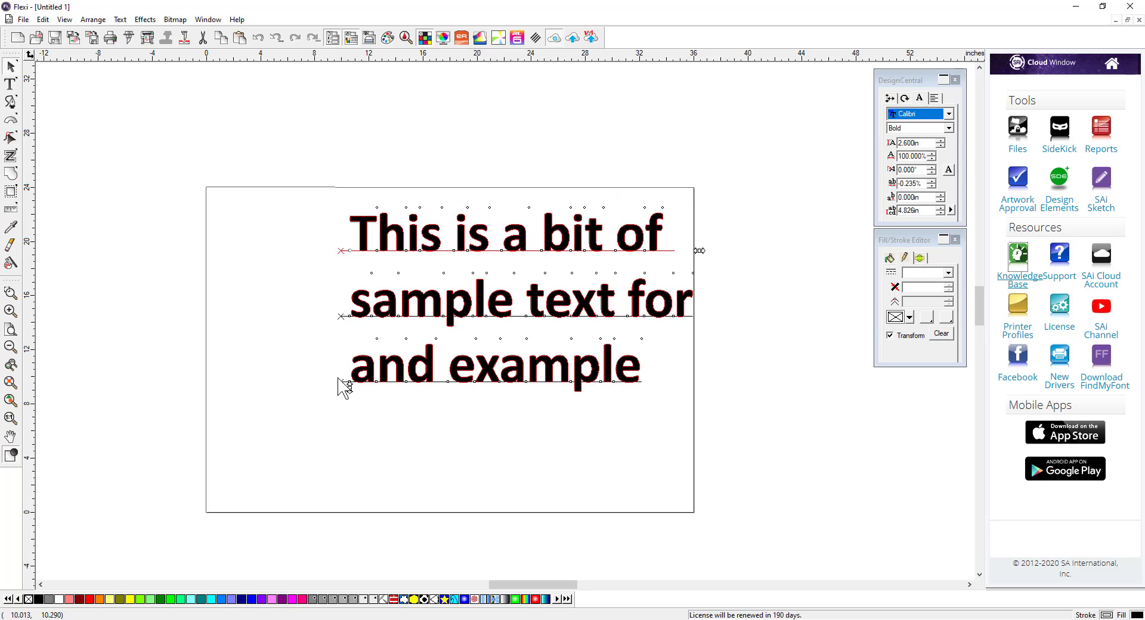
mouse_move(341, 381)
left_mouse_down()
mouse_move(340, 363)
mouse_move(340, 390)
mouse_move(338, 380)
left_mouse_up()
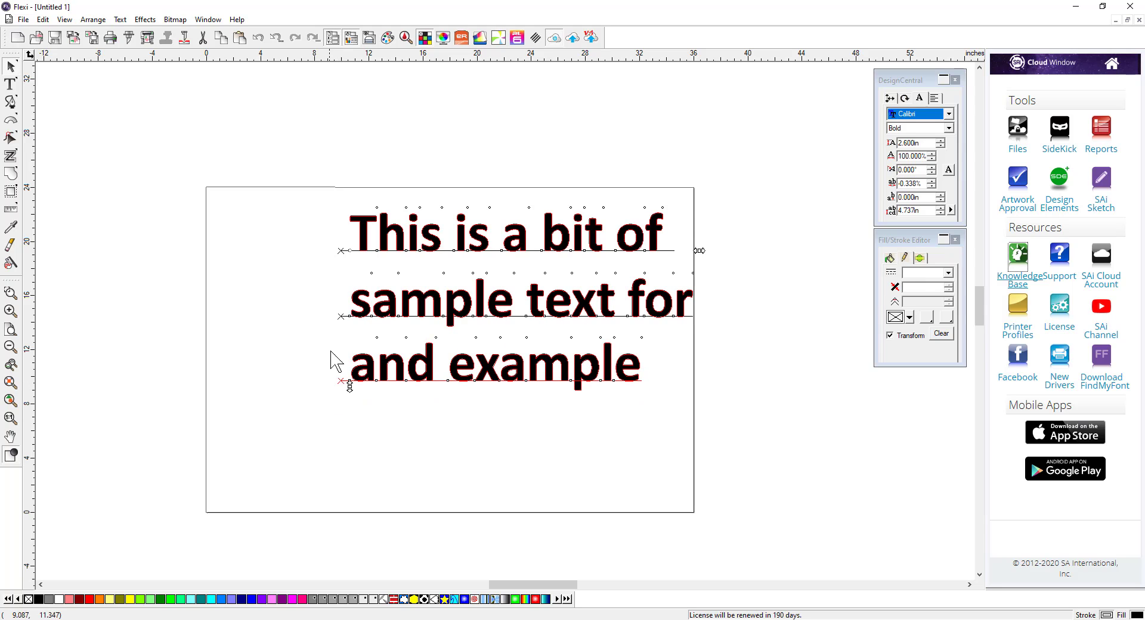
mouse_move(341, 317)
left_mouse_down()
mouse_move(341, 278)
mouse_move(338, 316)
left_mouse_up()
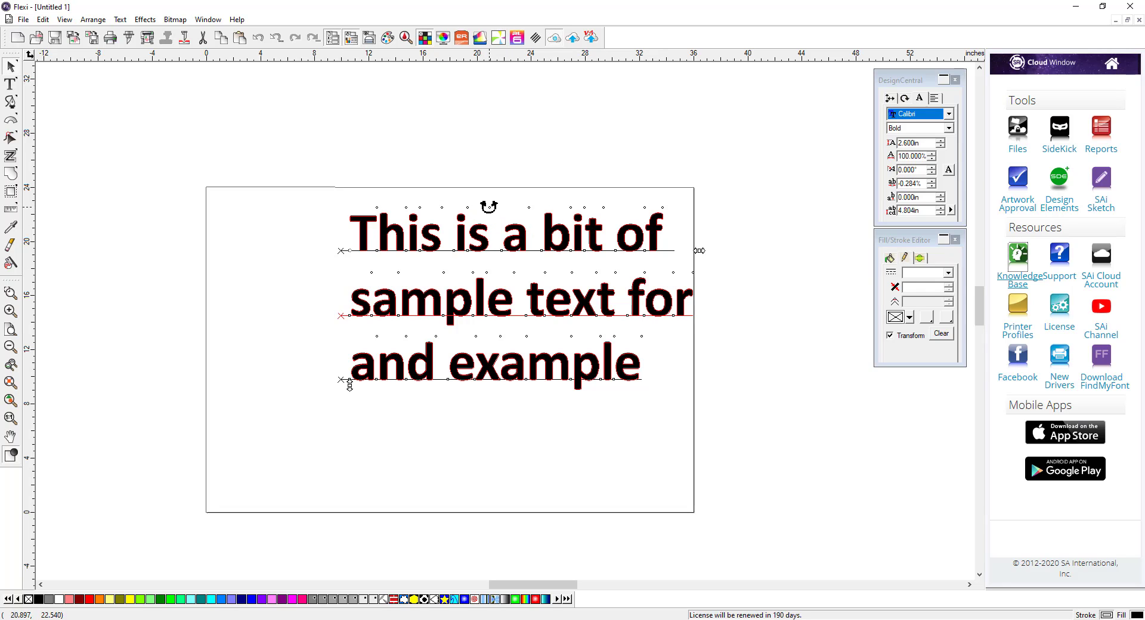
Step: Drag individual character handles in the first line to reposition and kern letters
left_click_drag(490, 208, 480, 268)
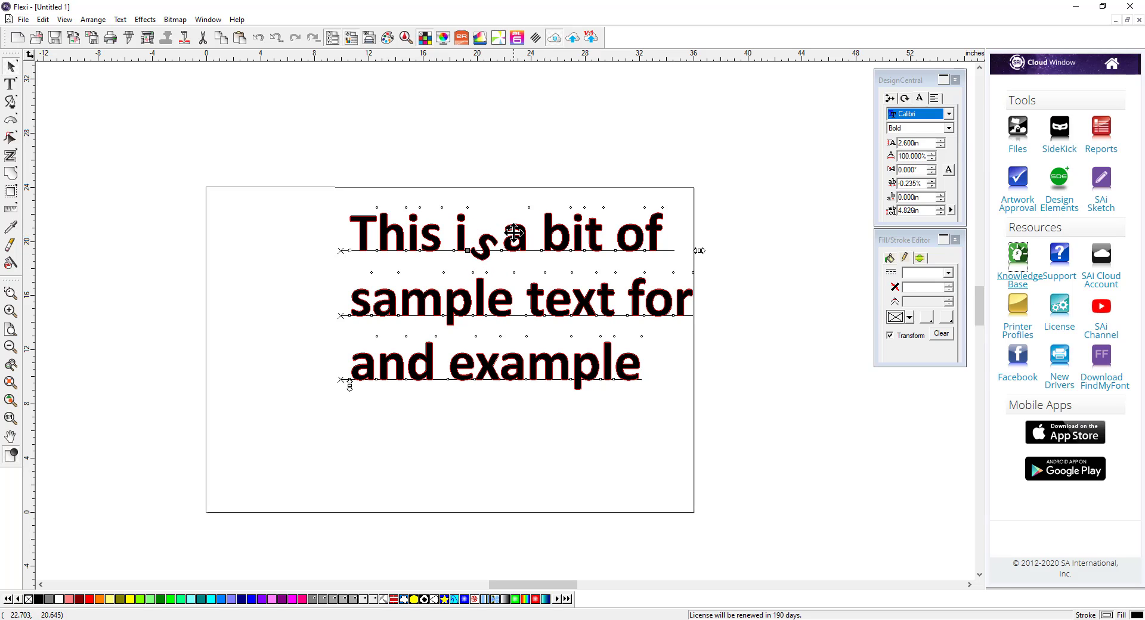
left_click_drag(503, 227, 492, 218)
left_click_drag(485, 215, 485, 216)
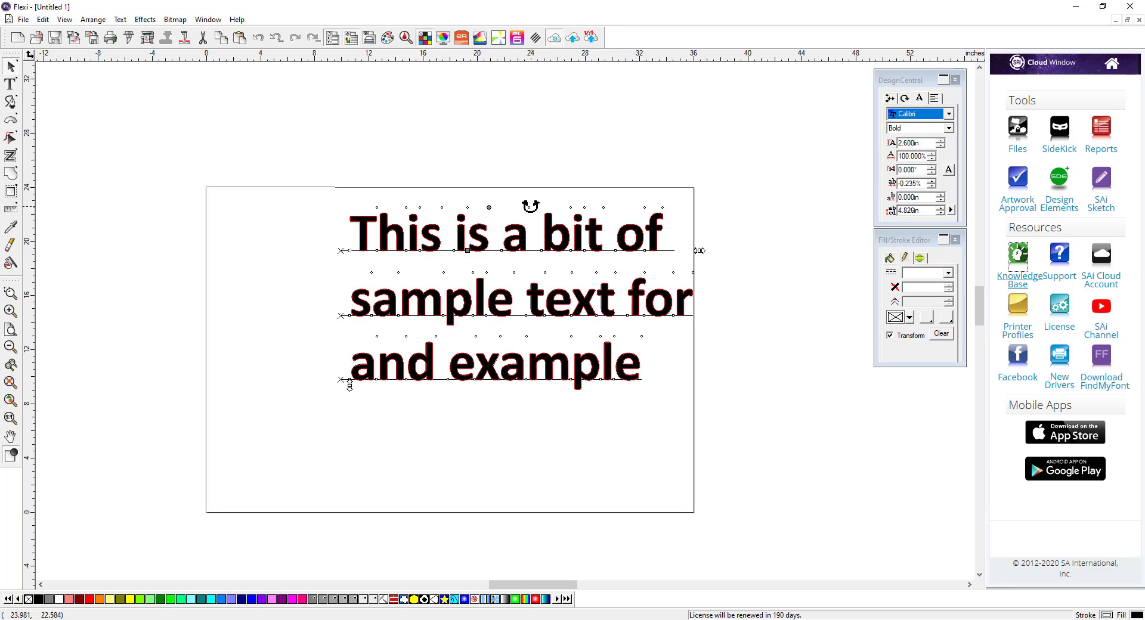
left_click(514, 238)
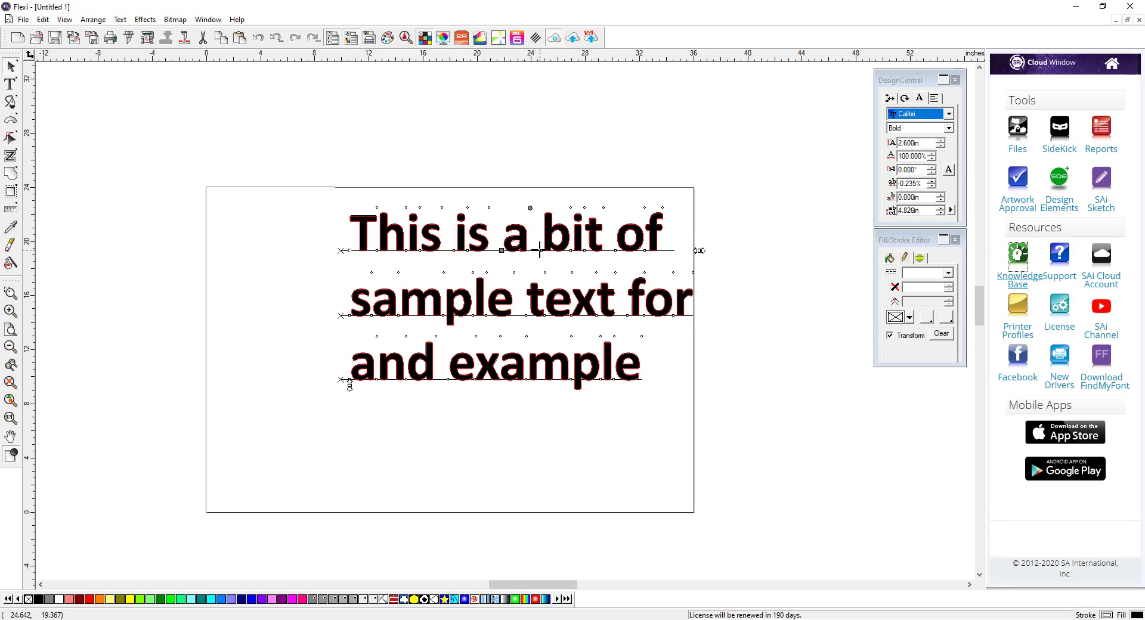
mouse_move(541, 250)
left_mouse_down()
mouse_move(589, 252)
mouse_move(540, 250)
mouse_move(576, 251)
mouse_move(513, 219)
mouse_move(578, 232)
mouse_move(504, 251)
mouse_move(569, 253)
mouse_move(539, 223)
mouse_move(540, 263)
mouse_move(552, 179)
mouse_move(552, 257)
mouse_move(552, 173)
mouse_move(551, 250)
left_mouse_up()
key("ctrl")
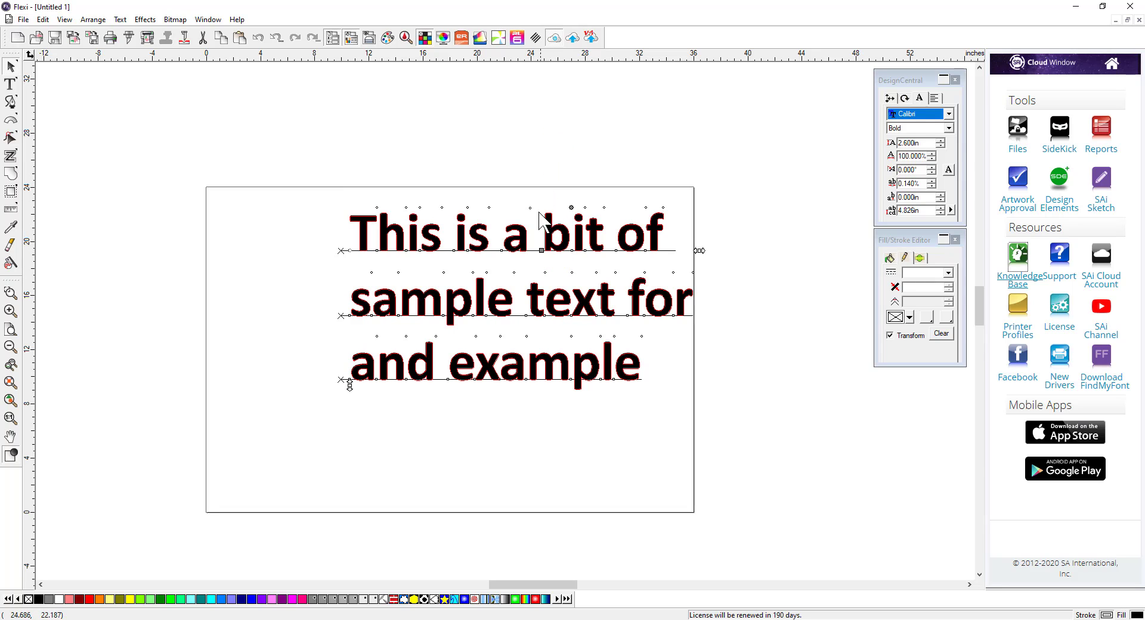
mouse_move(531, 206)
left_mouse_down()
mouse_move(509, 200)
mouse_move(534, 206)
left_mouse_up()
Step: Shift the first two text lines about 11 inches to the right using their line handles
left_click(341, 250)
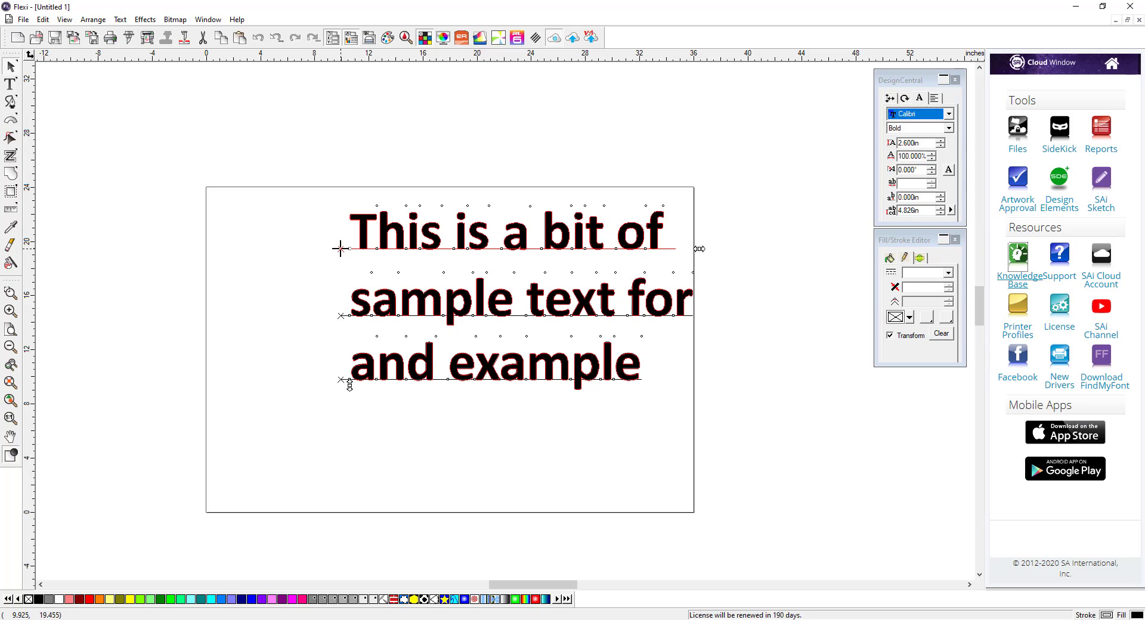
left_click_drag(340, 248, 482, 248)
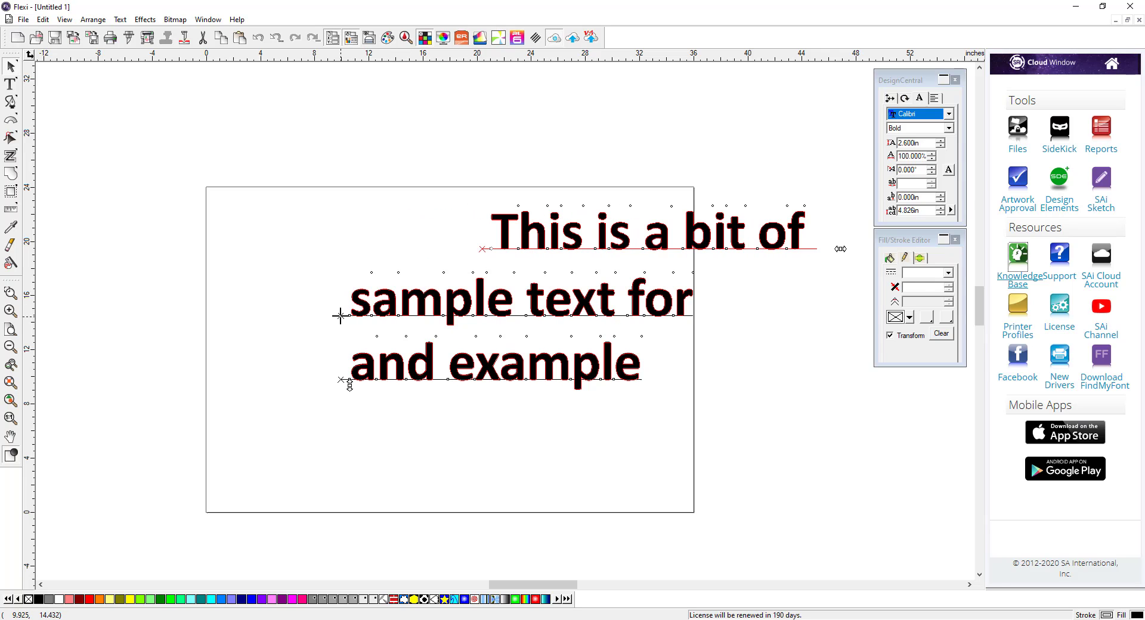
left_click_drag(340, 316, 483, 315)
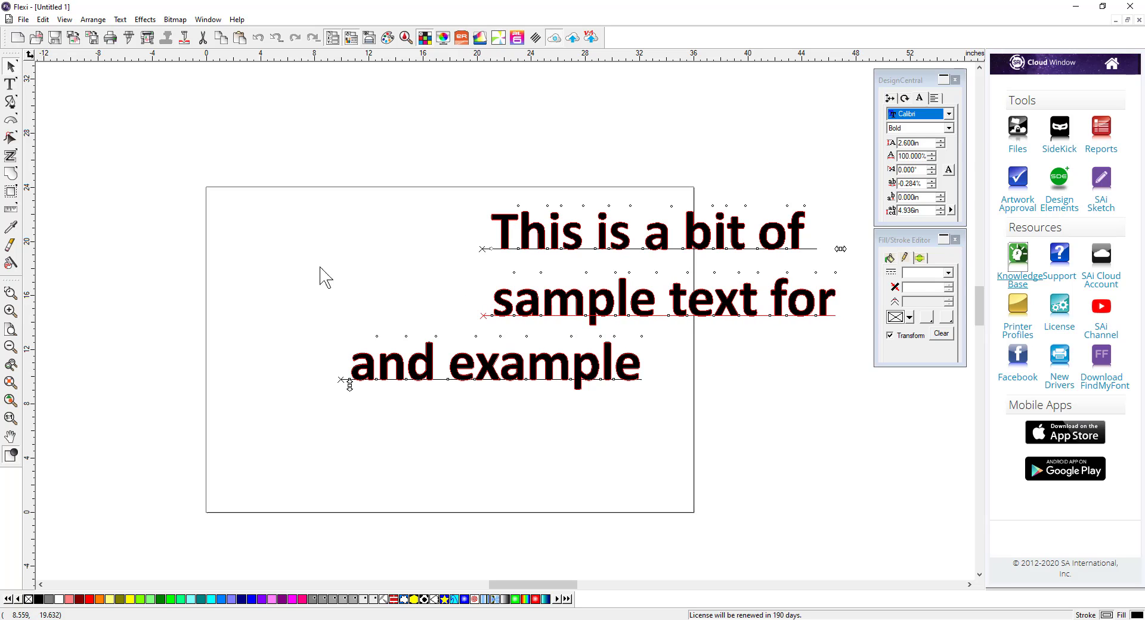
left_click(336, 257)
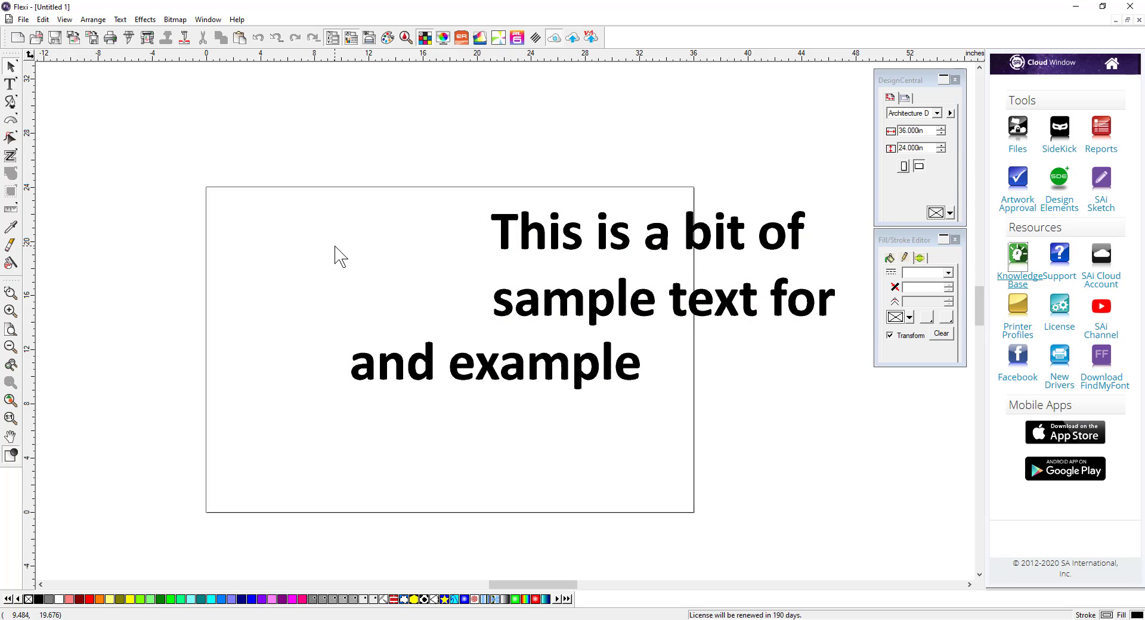
Step: Import Fish.tif from the Lessons folder and place it to the left of the first two lines
left_click(23, 19)
left_click(60, 142)
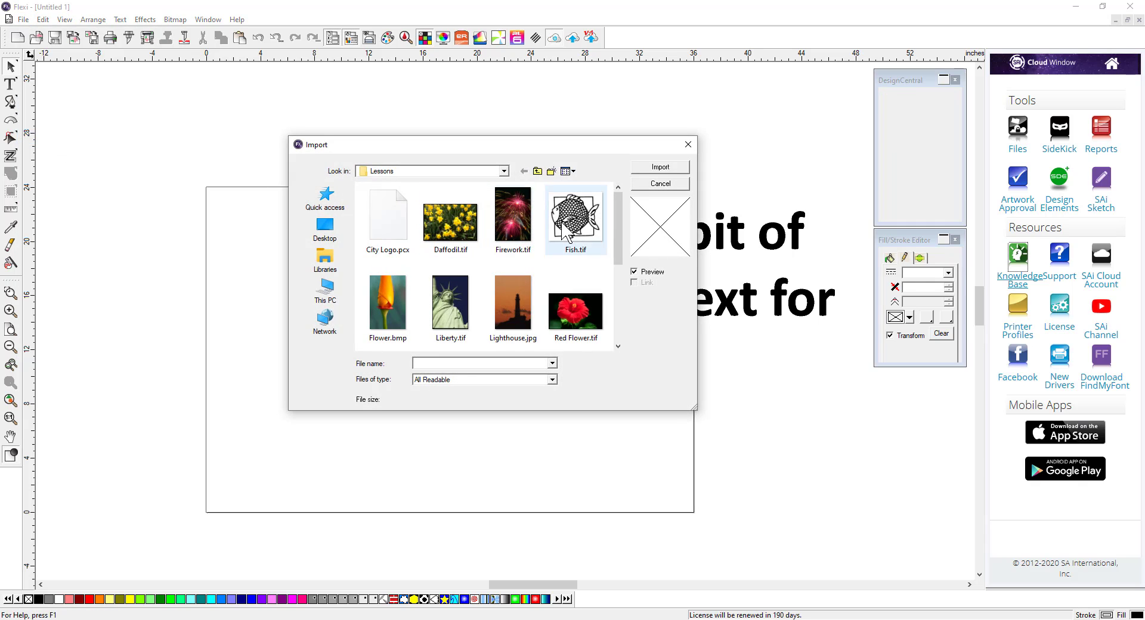
left_click(570, 221)
left_click(660, 167)
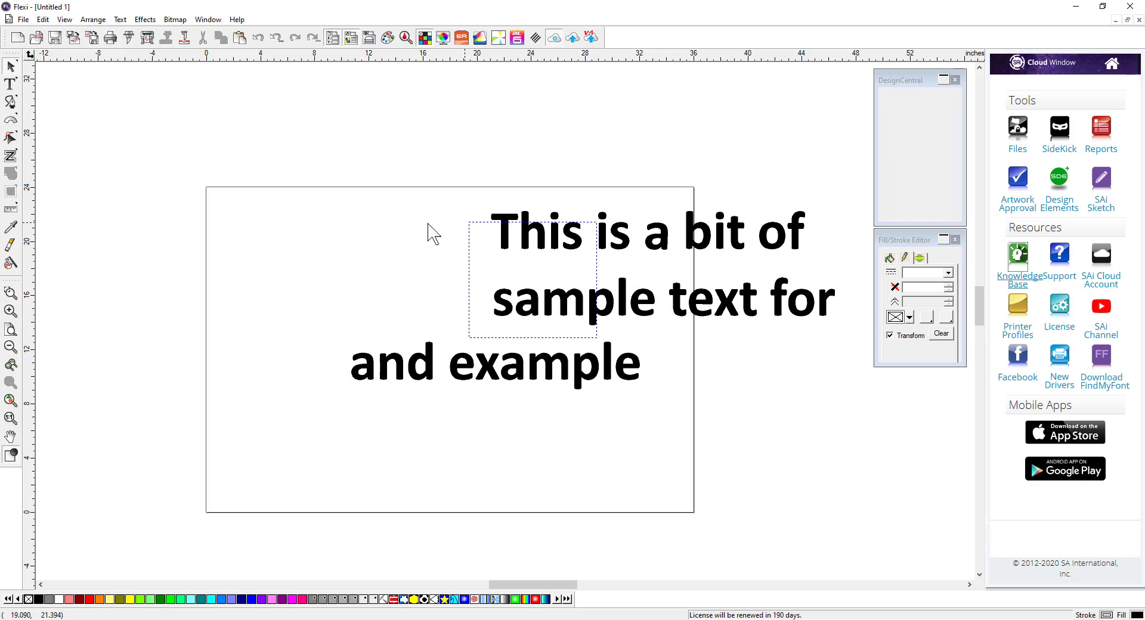
left_click(346, 205)
left_click(251, 328)
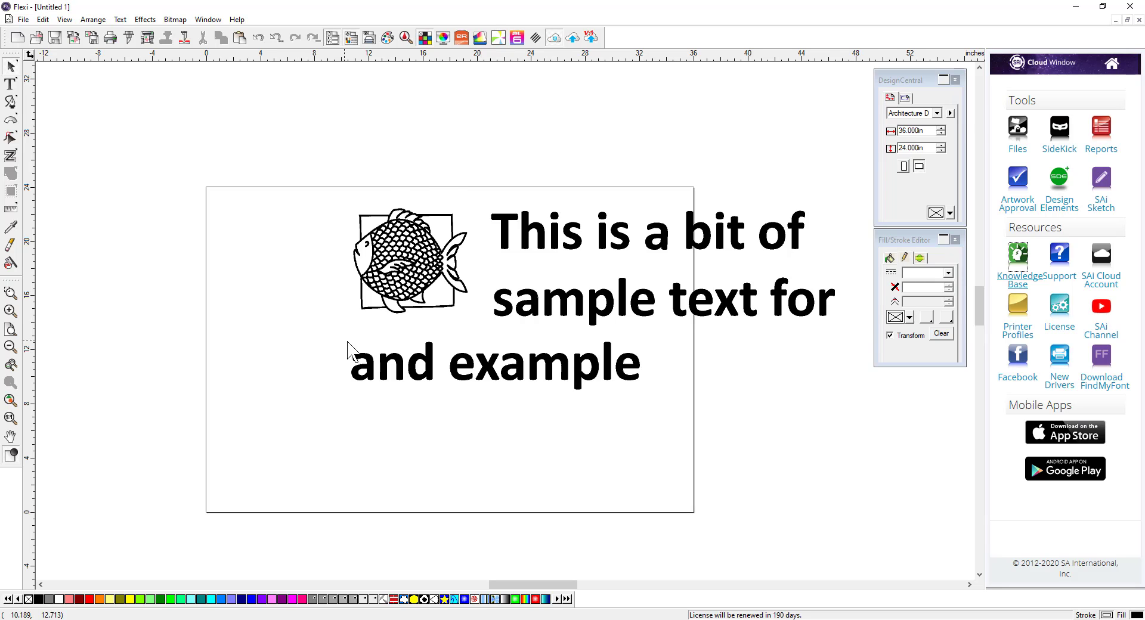
Step: Draw an arc segment of about 20.4 in radius with a 90° sweep above the page using the Arc tool
scroll(462, 206, "down", 6)
scroll(480, 320, "up", 1)
scroll(480, 325, "up", 1)
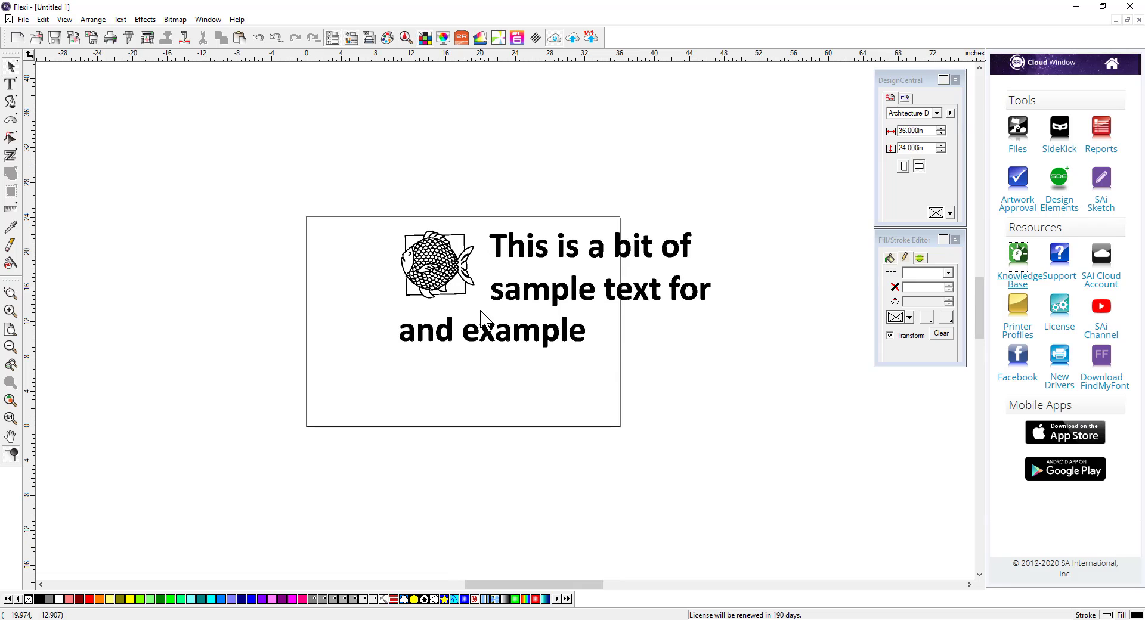
scroll(480, 316, "up", 4)
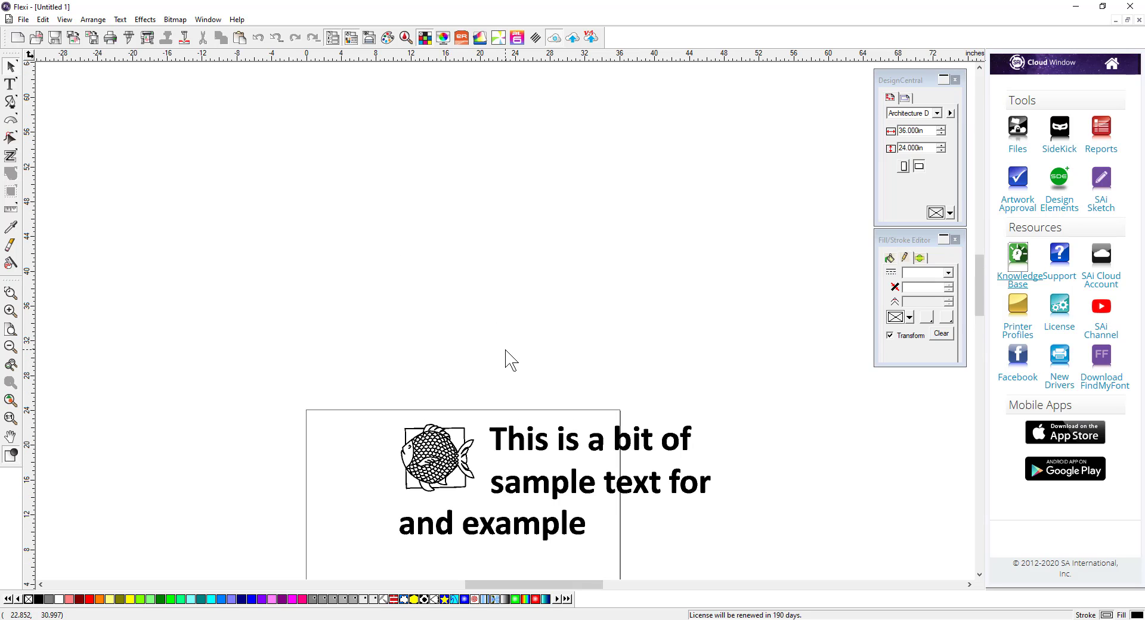
left_click(11, 120)
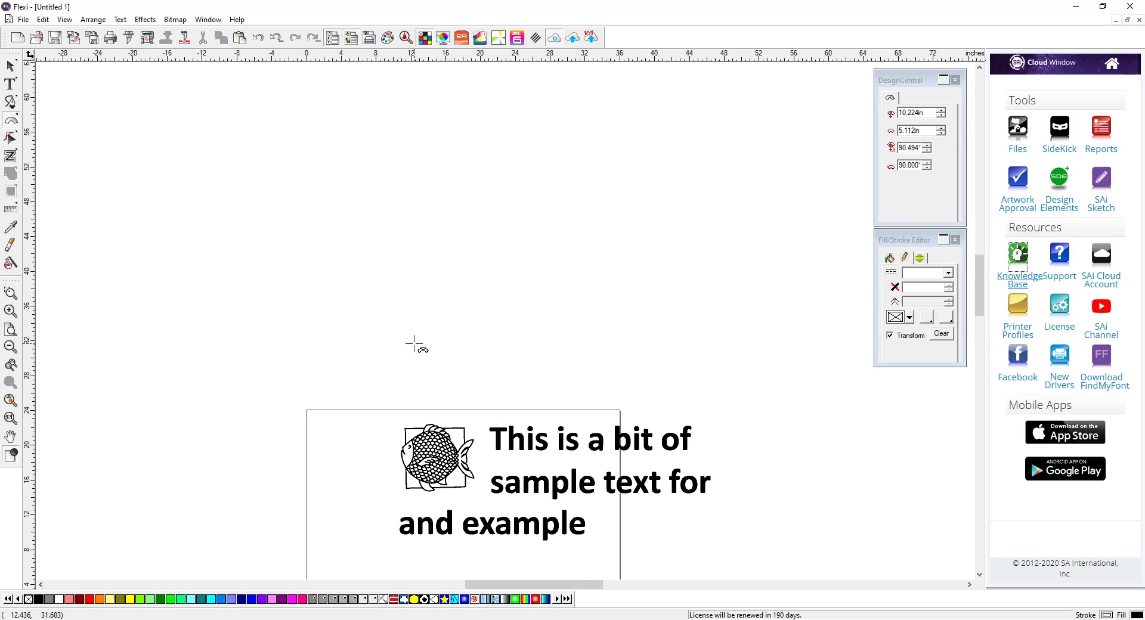
left_click_drag(394, 330, 391, 240)
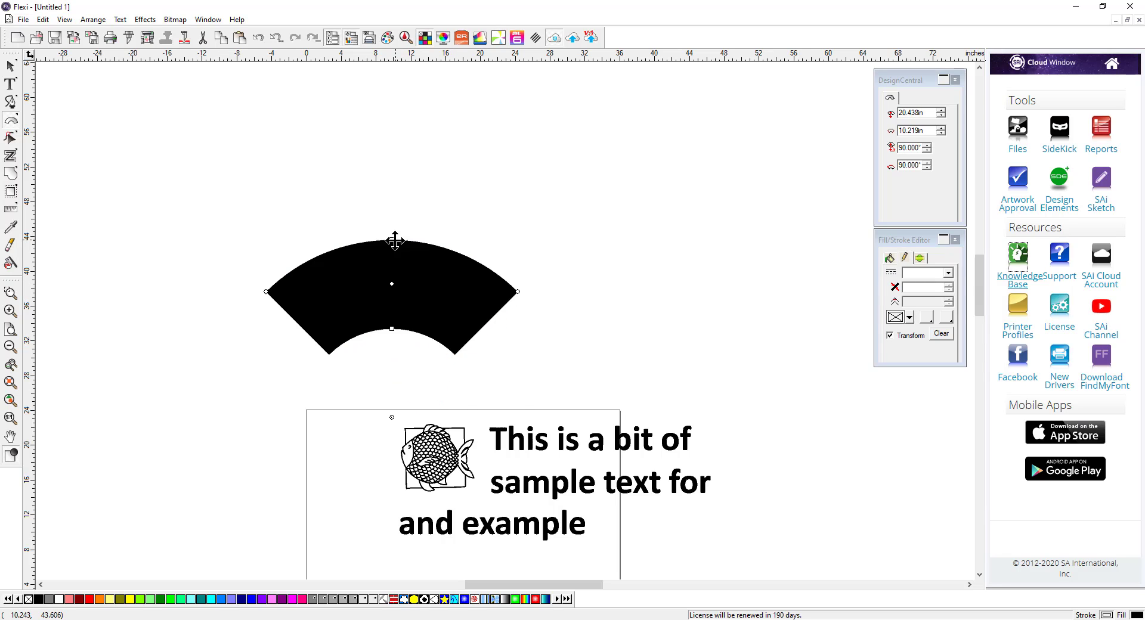
Step: Duplicate the arc and delete the copy
left_click(255, 278)
right_click(255, 238)
left_click(288, 246)
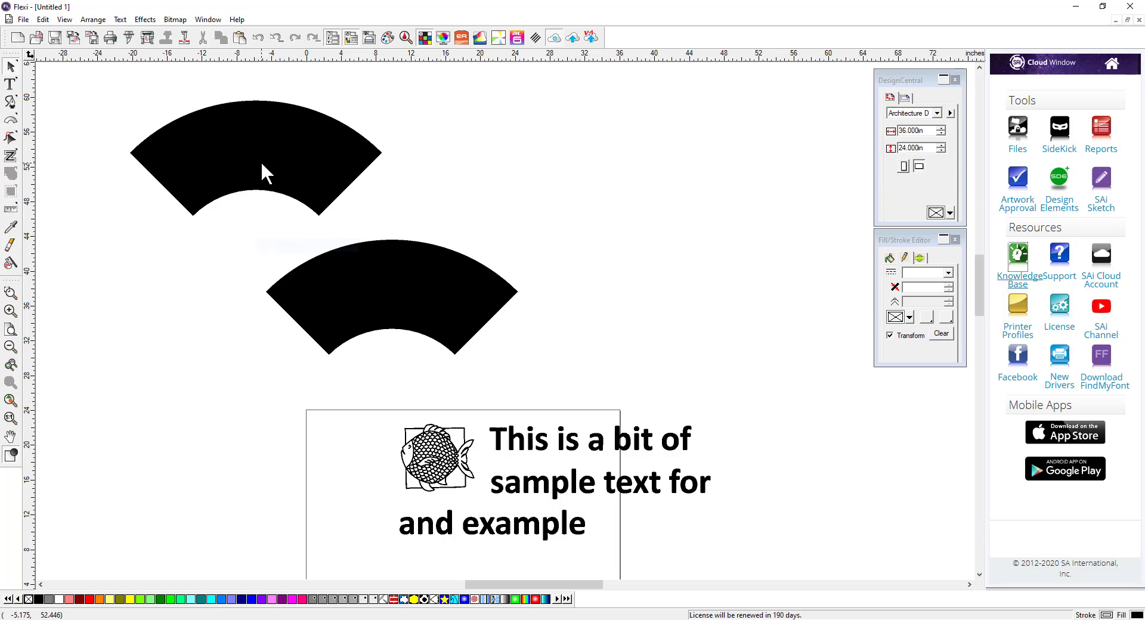
left_click(260, 160)
key("Delete")
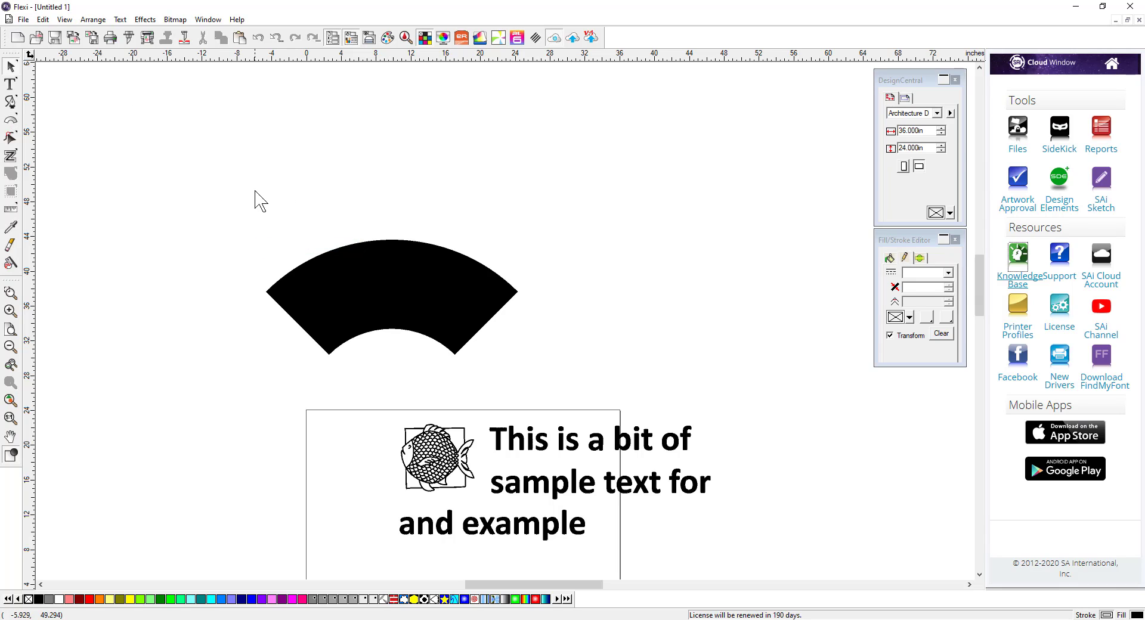
Step: Type FLEXI SOFTWARE along the top edge of the arc using the Path Text tool
left_click(10, 86)
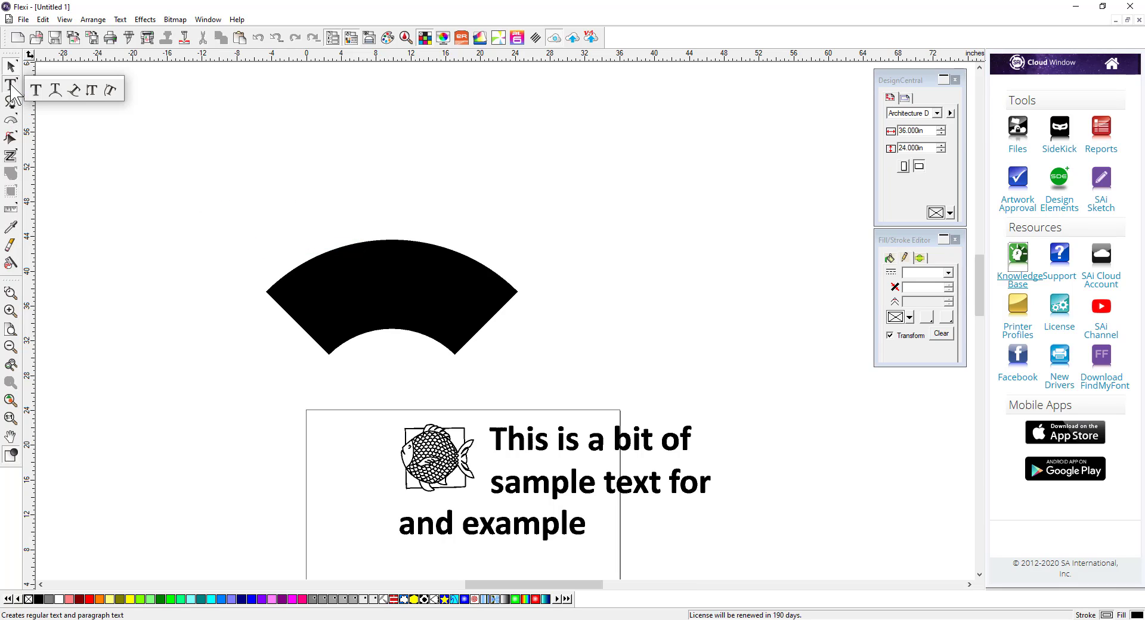
left_click(74, 90)
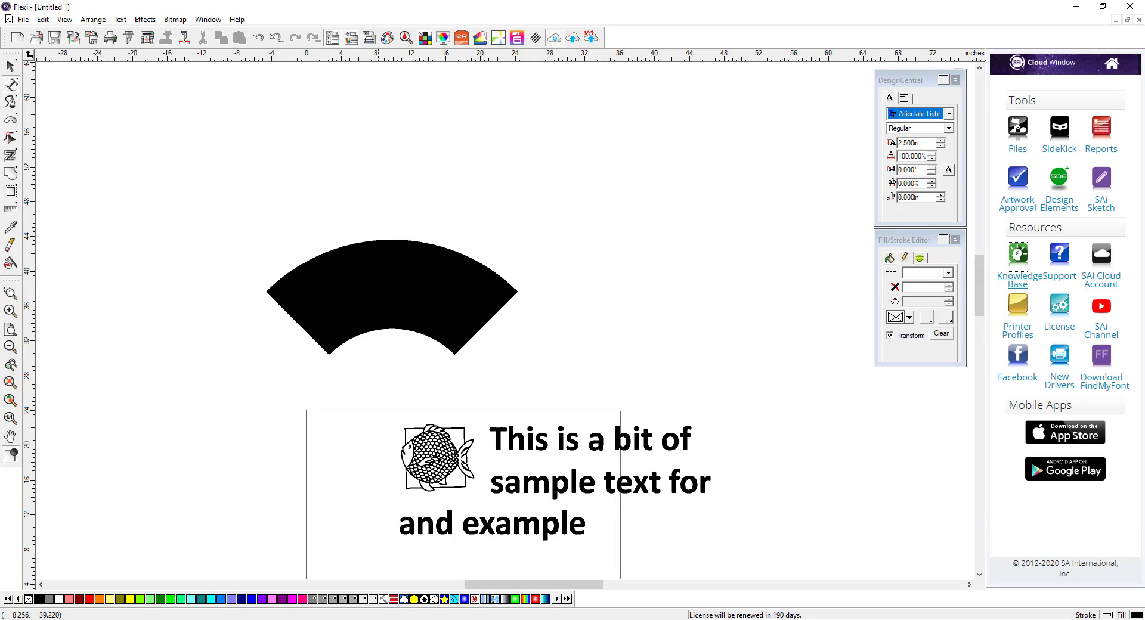
type("FL")
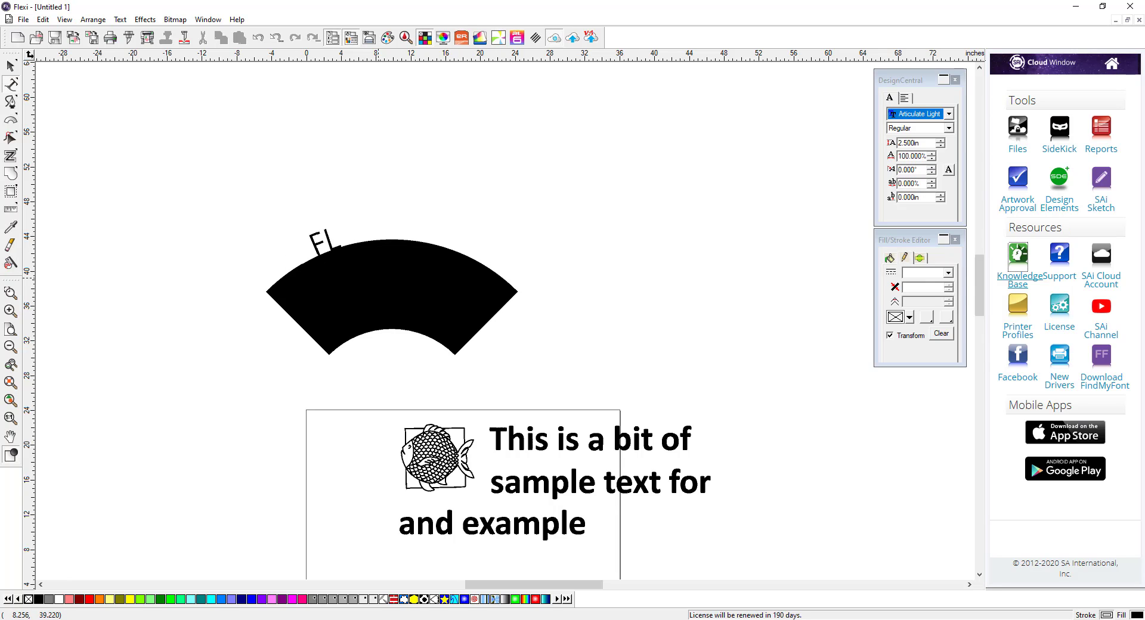
type("EXI S")
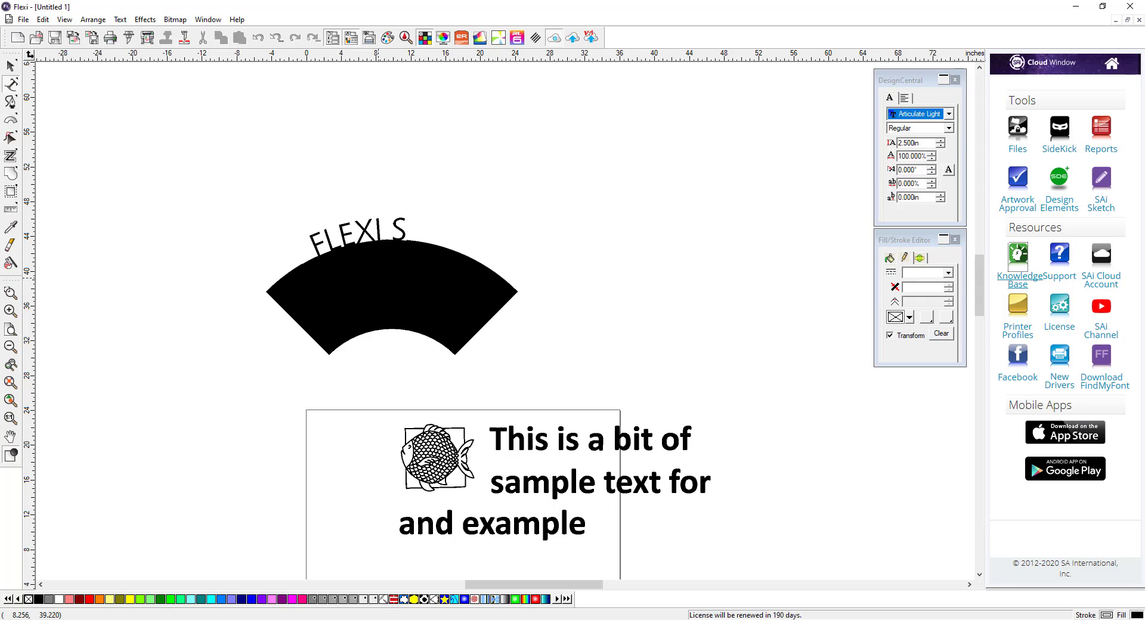
type("OFTWARE")
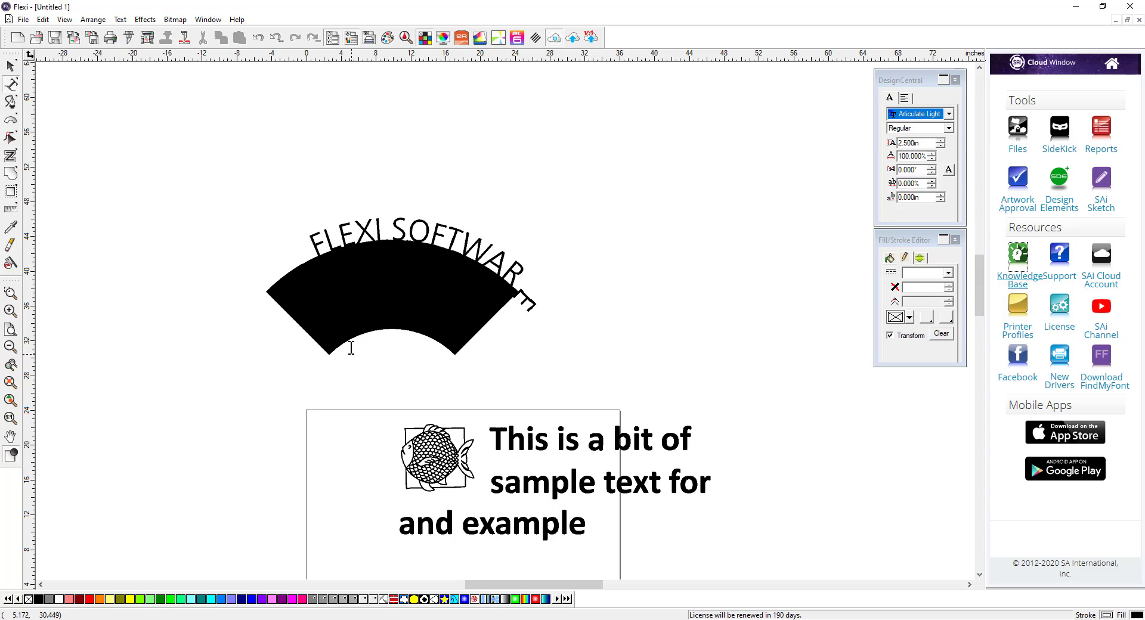
Step: Stretch the path text along the arc by moving its start and end handles and adjusting its spacing
left_click(11, 67)
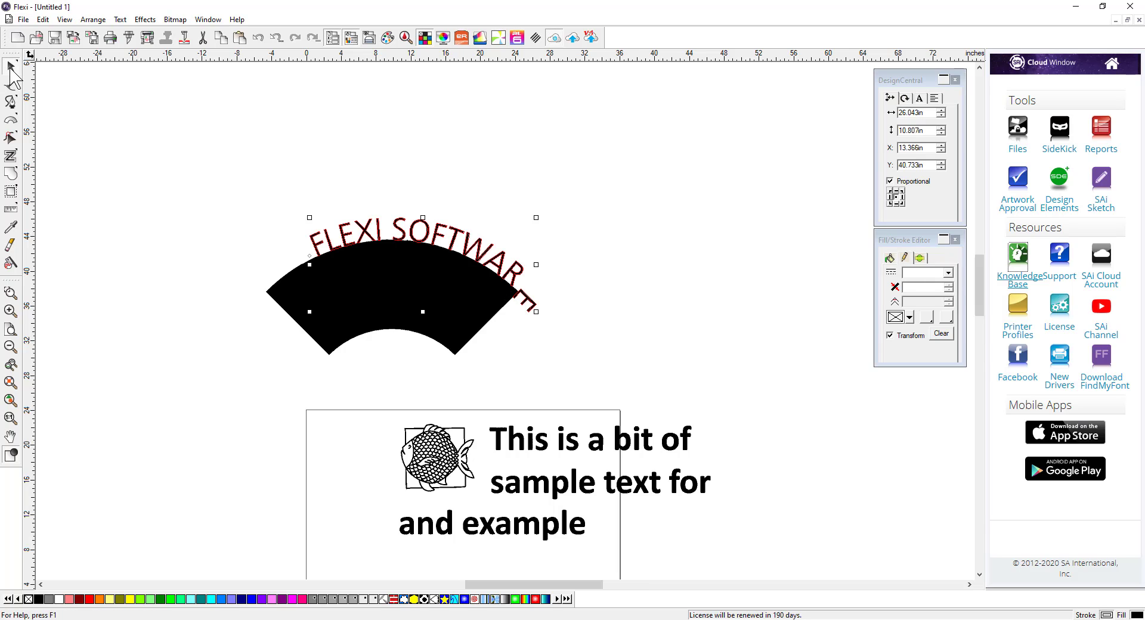
left_click(920, 98)
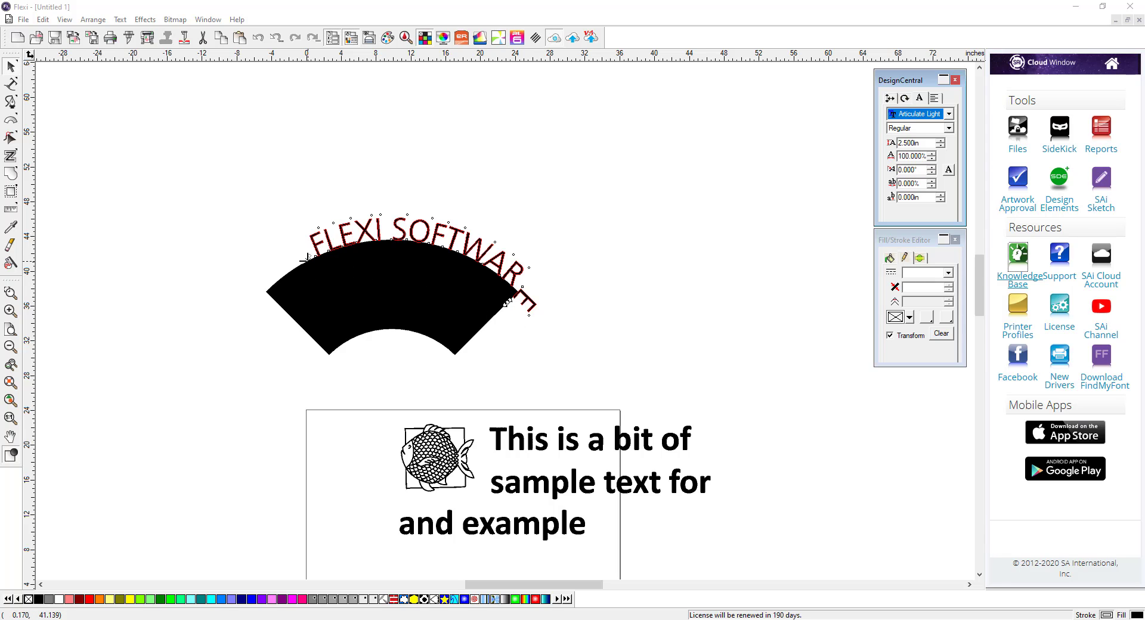
left_click_drag(307, 257, 233, 276)
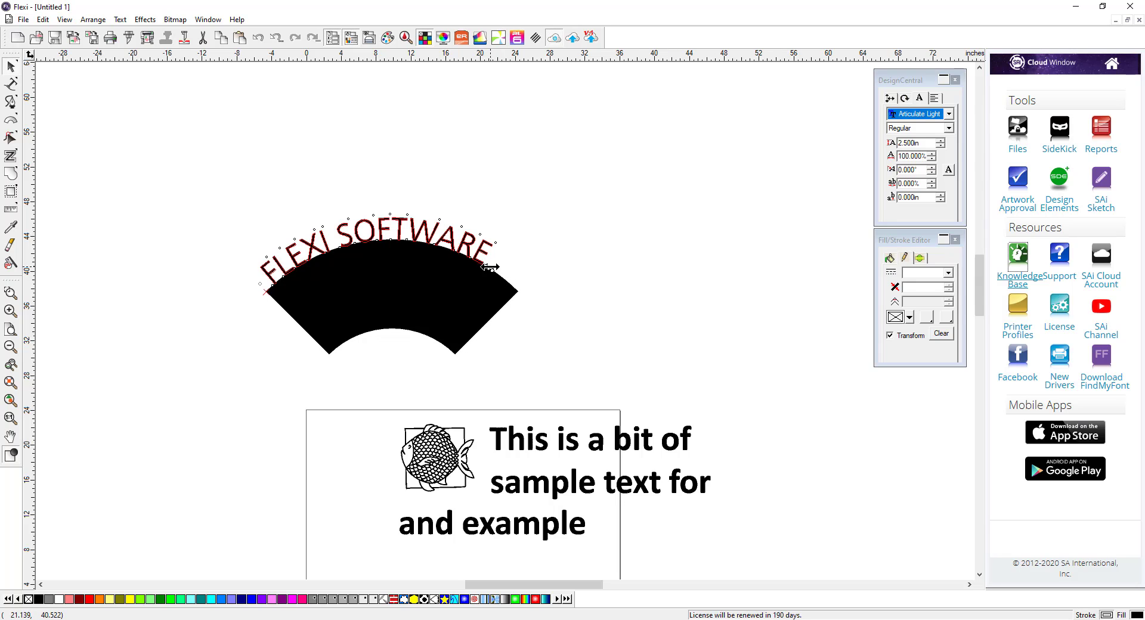
left_click_drag(498, 276, 524, 288)
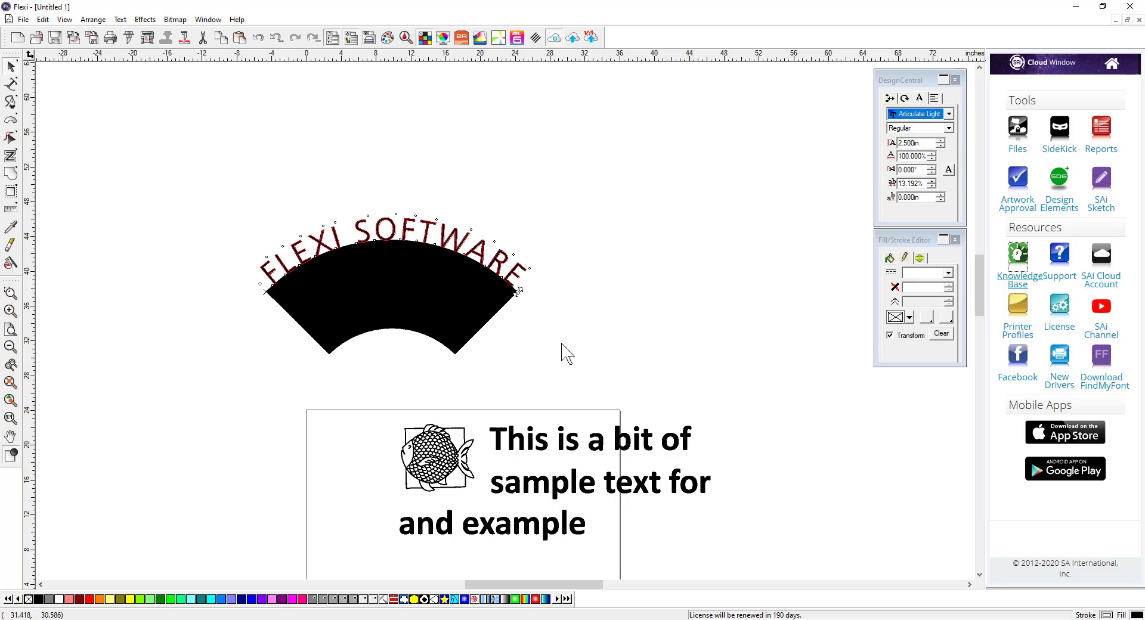
left_click_drag(356, 243, 357, 247)
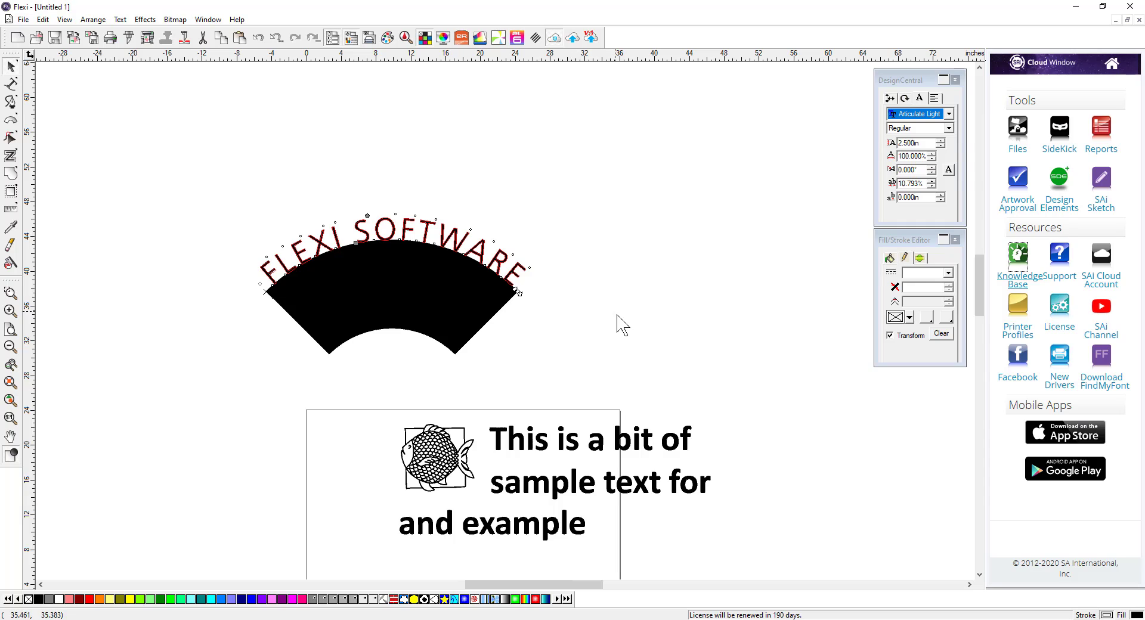
Step: Select the arc shape and delete it, keeping the curved text
left_click(617, 334)
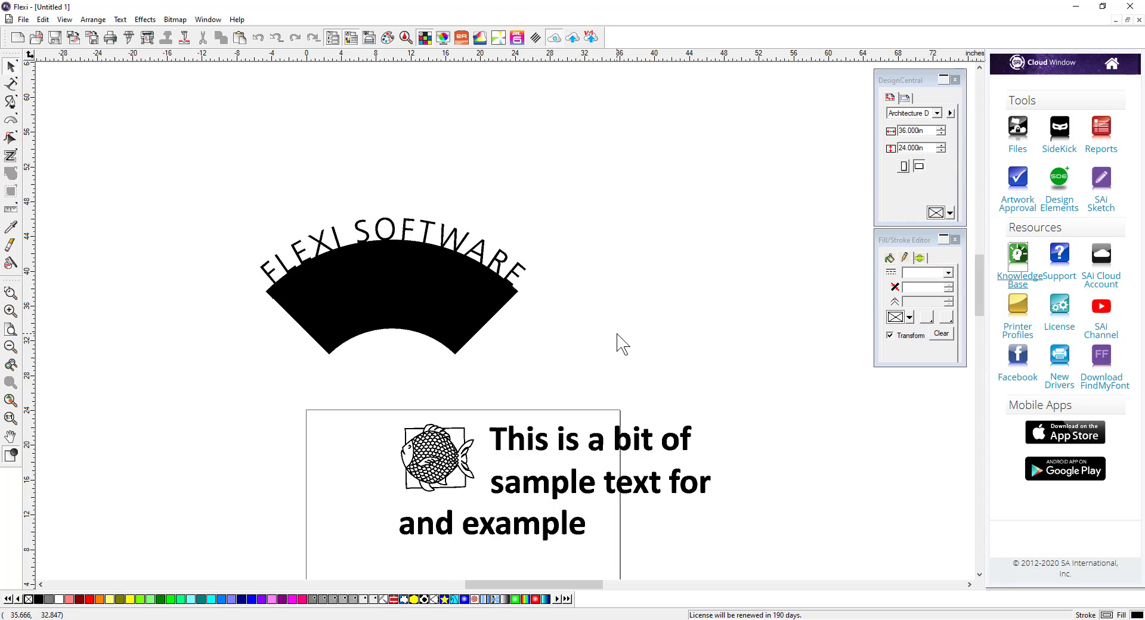
left_click(450, 329)
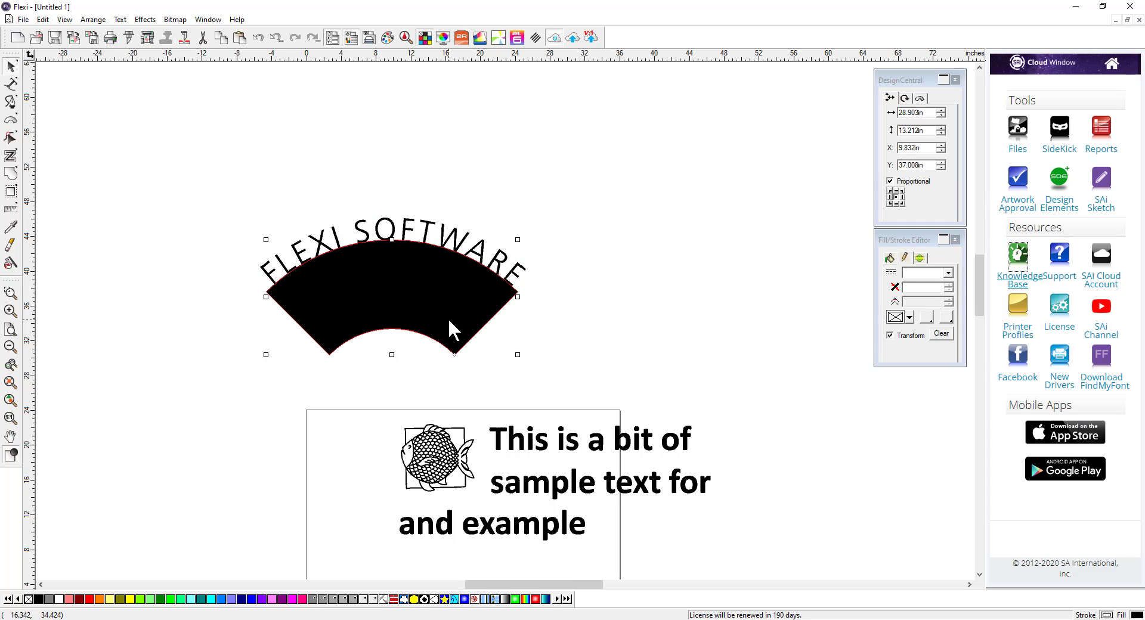
key("Delete")
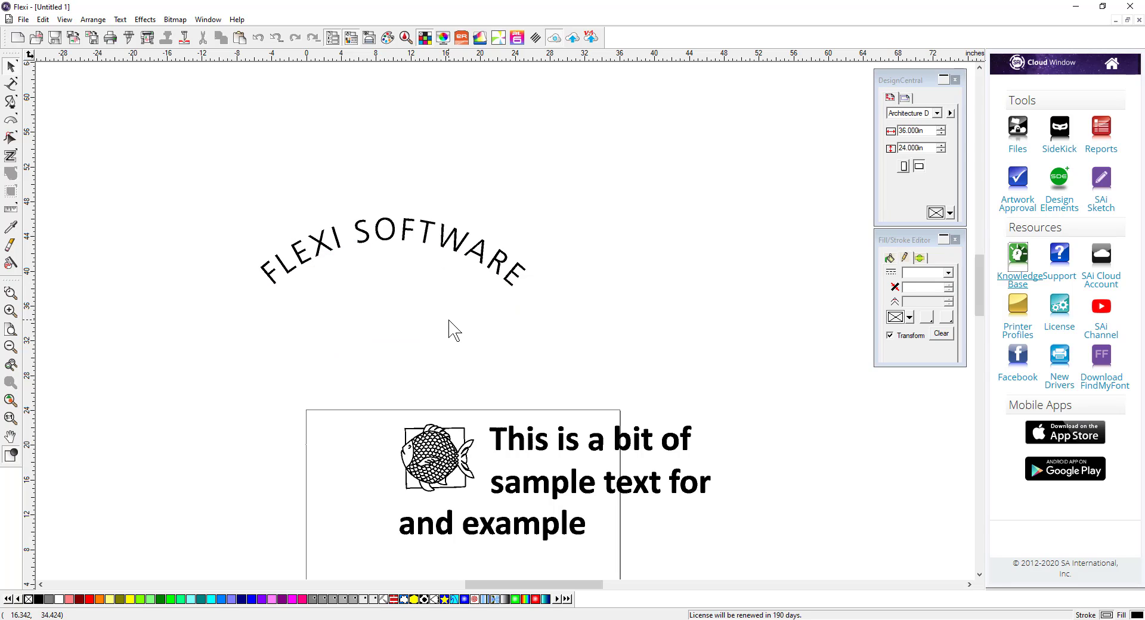
Step: Select the fish image and view its bitmap properties
left_click_drag(217, 195, 544, 337)
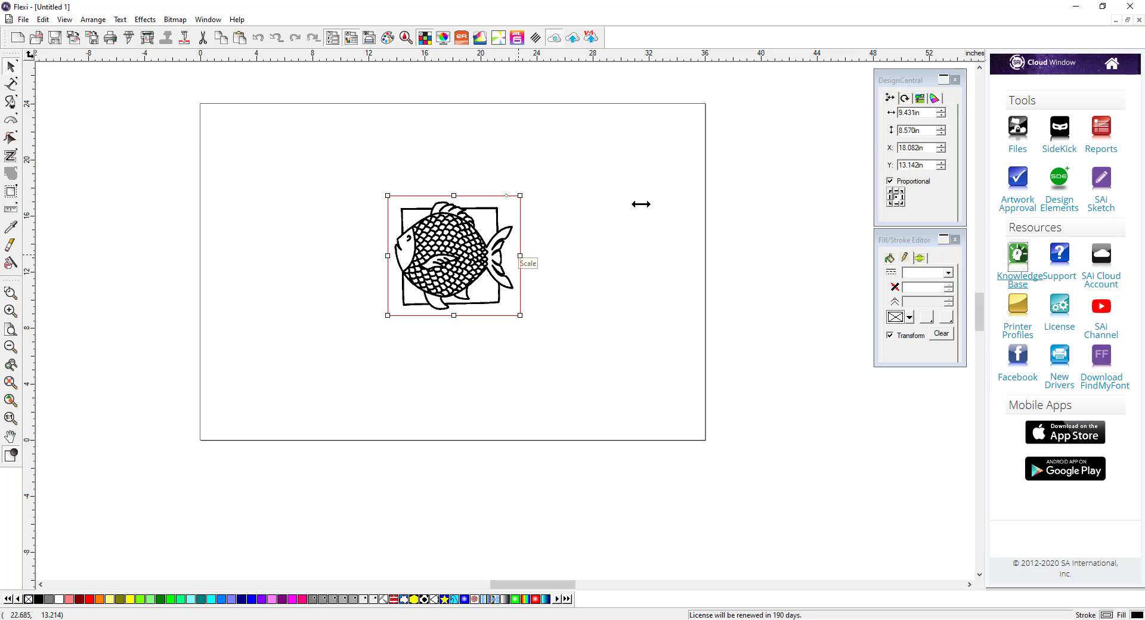
left_click(920, 99)
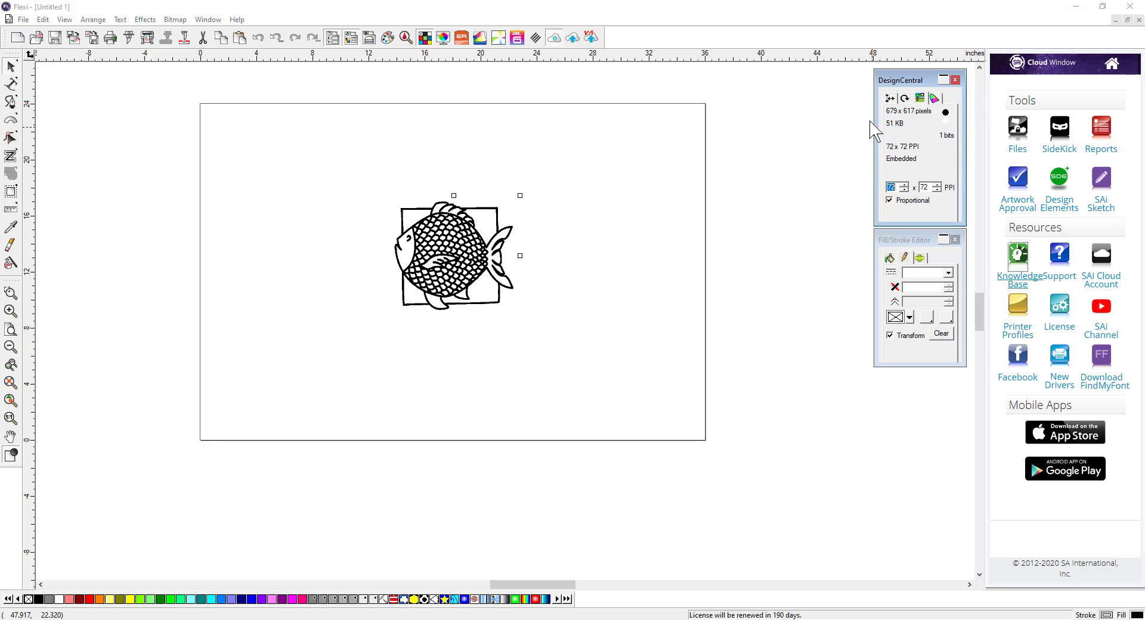
Step: Import Firework.tif from the Lessons folder and place it to the right of the fish
left_click(23, 19)
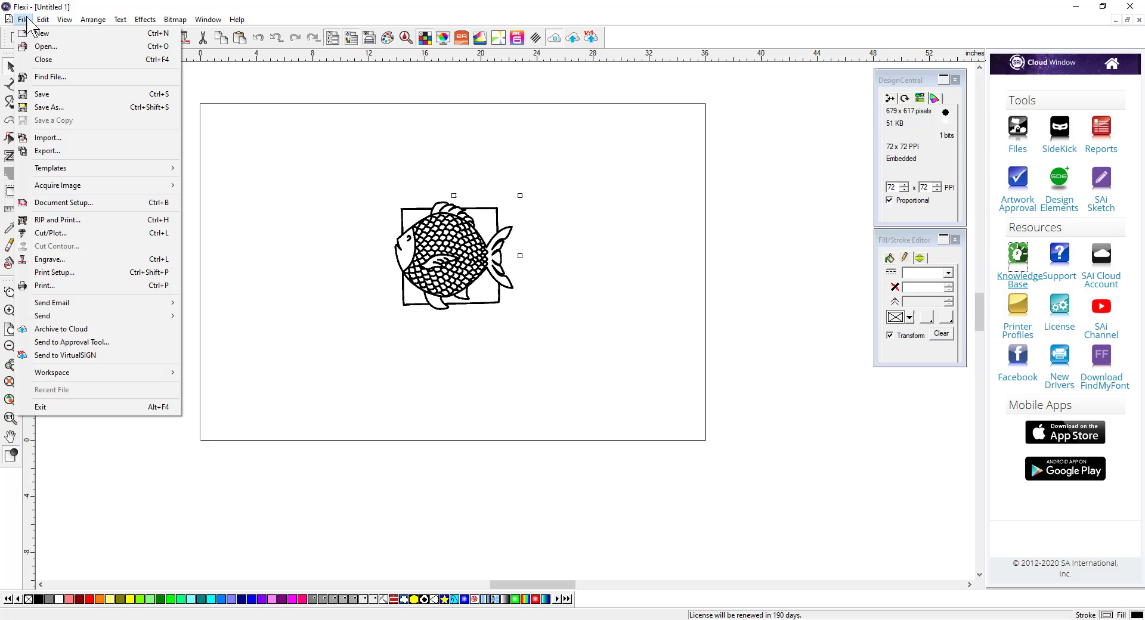
left_click(42, 137)
left_click(513, 216)
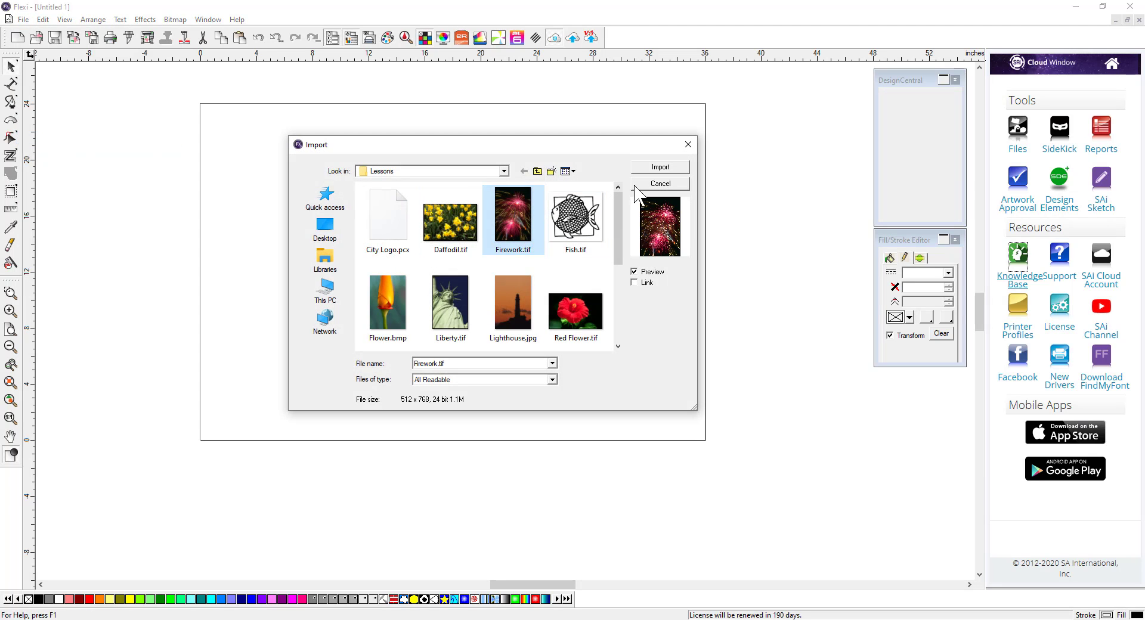
left_click(660, 167)
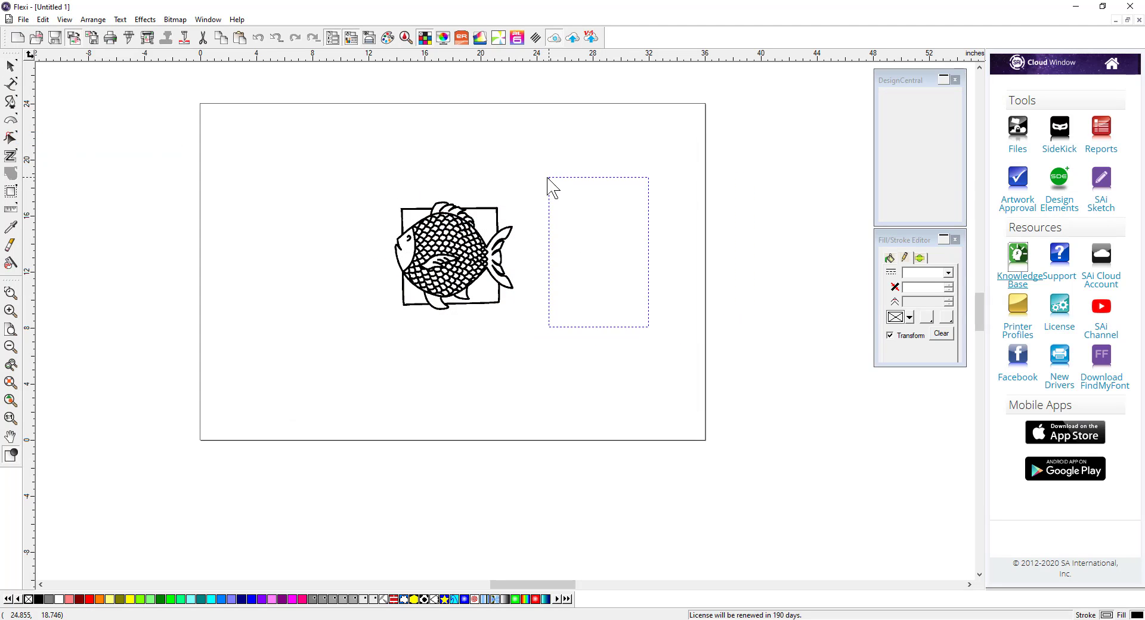
left_click(548, 178)
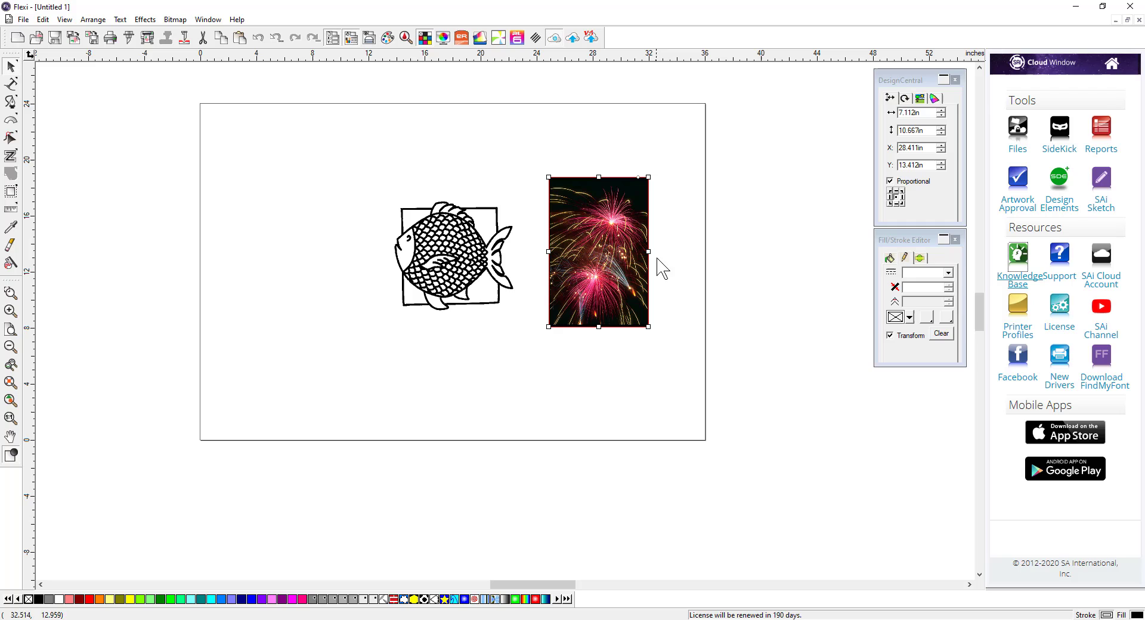
Step: Inspect the firework image's bitmap and color management properties
left_click(921, 98)
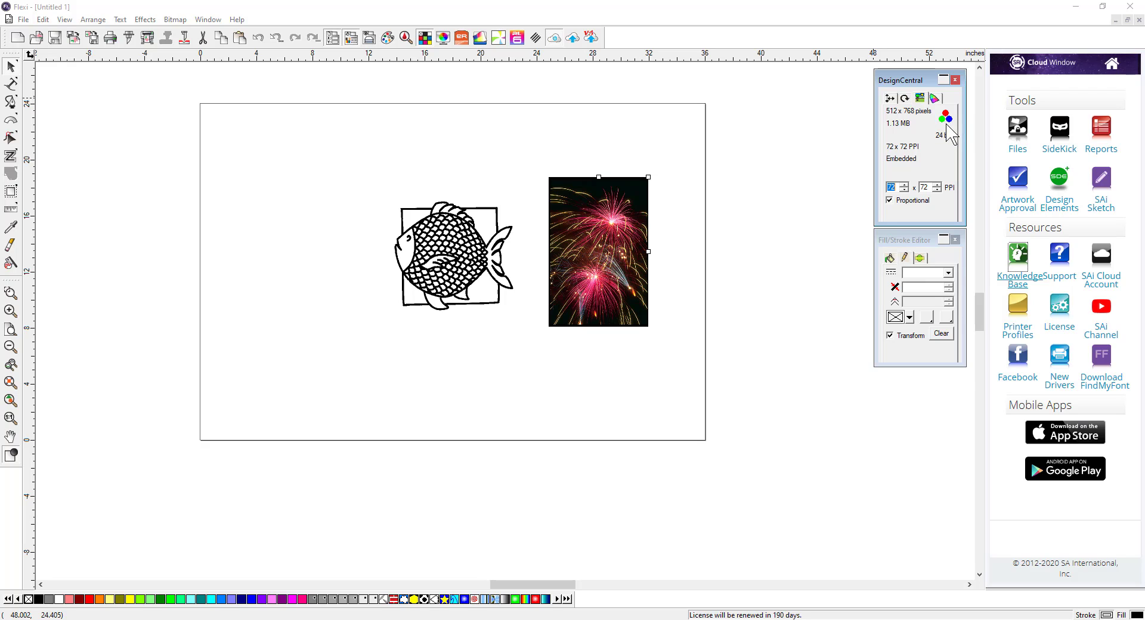
left_click(935, 99)
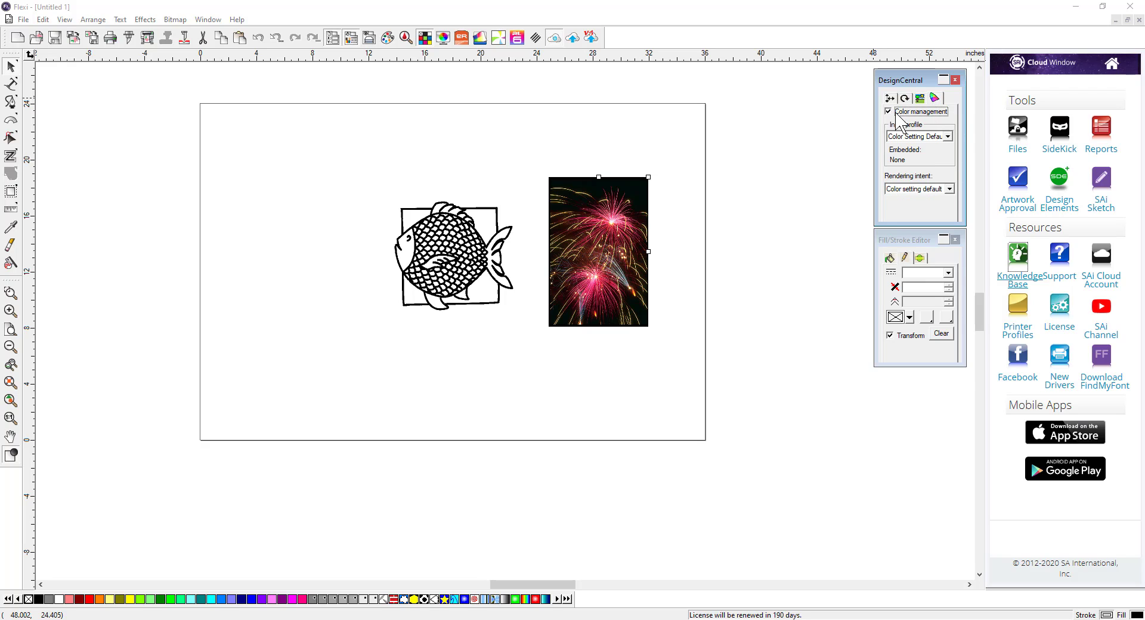
left_click(487, 269)
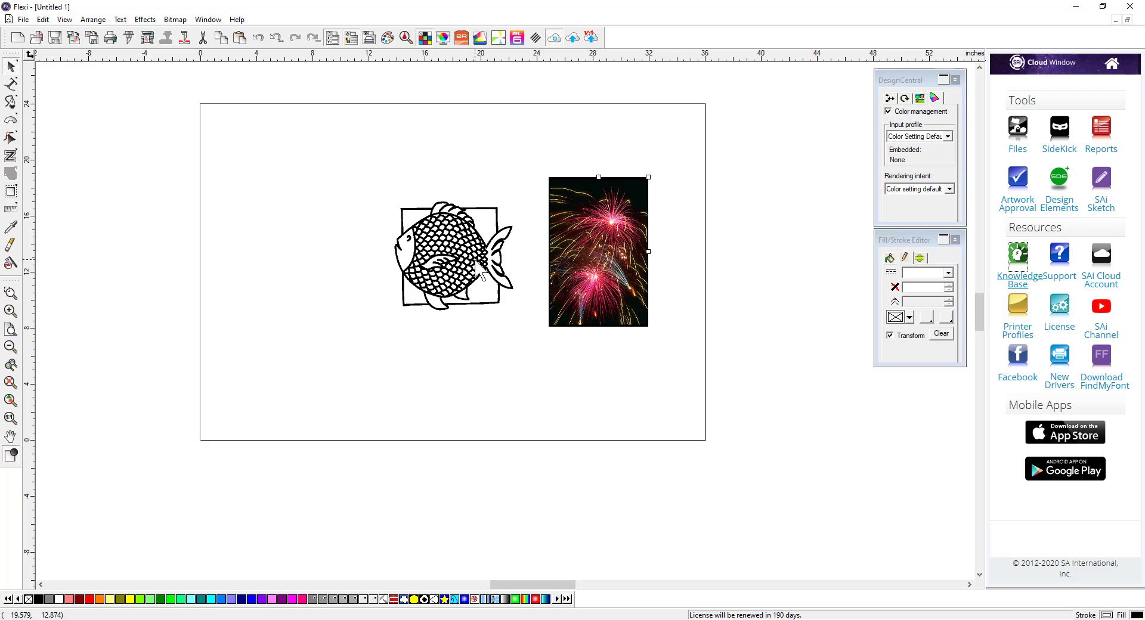
left_click(593, 274)
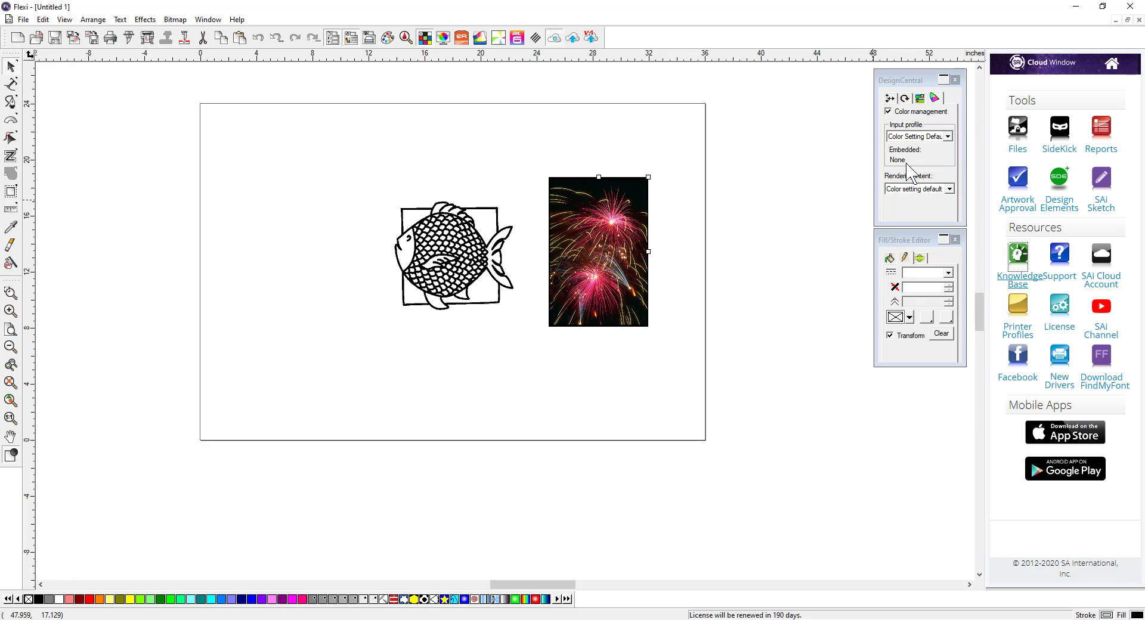
Step: Select the firework image and delete it
left_click_drag(571, 148, 688, 368)
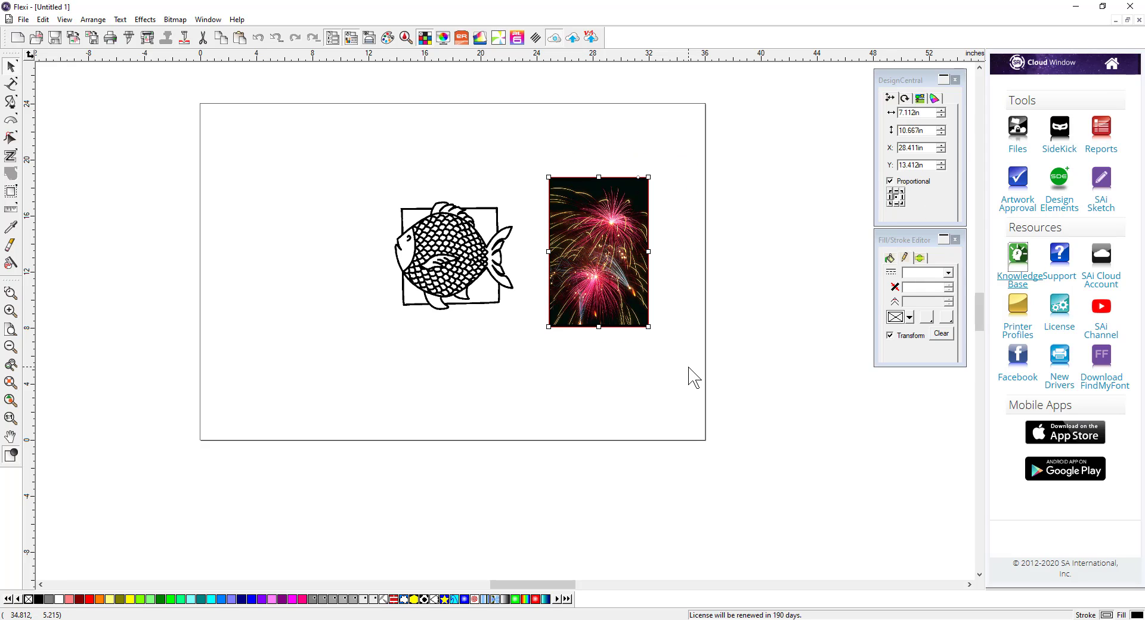
key("Delete")
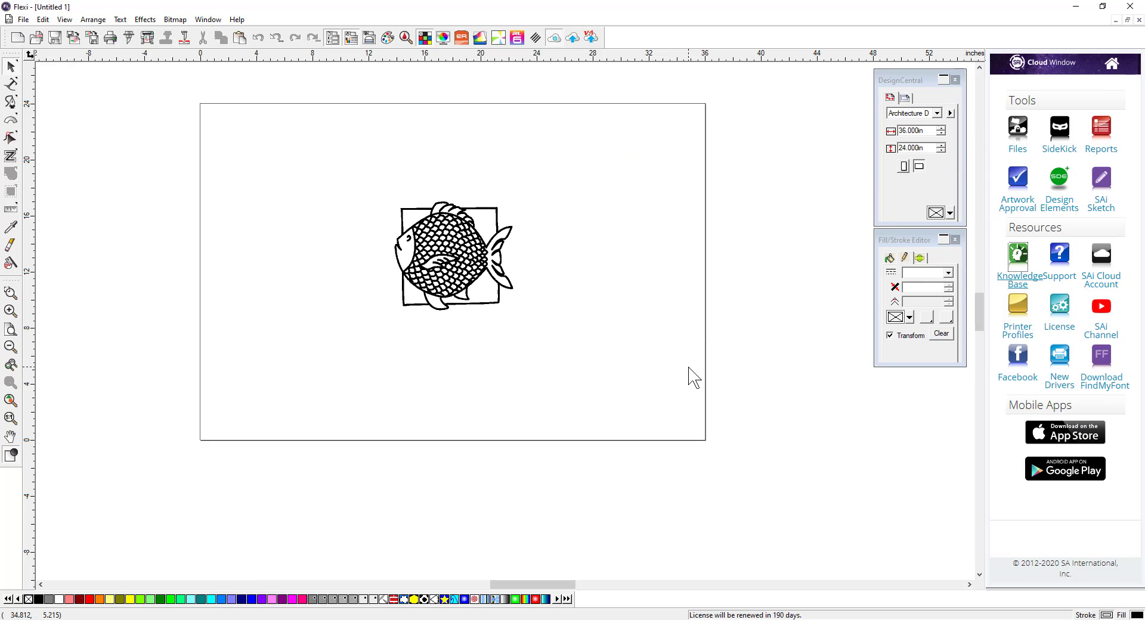
Step: Vectorize the fish bitmap using Bezier tracing
left_click(492, 260)
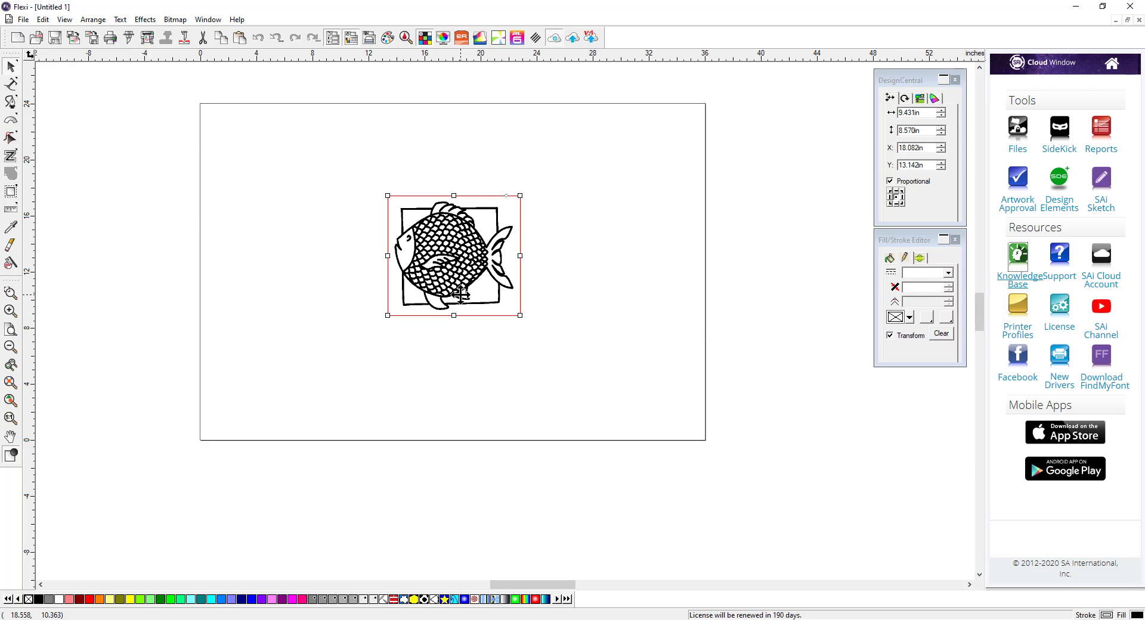
left_click(919, 98)
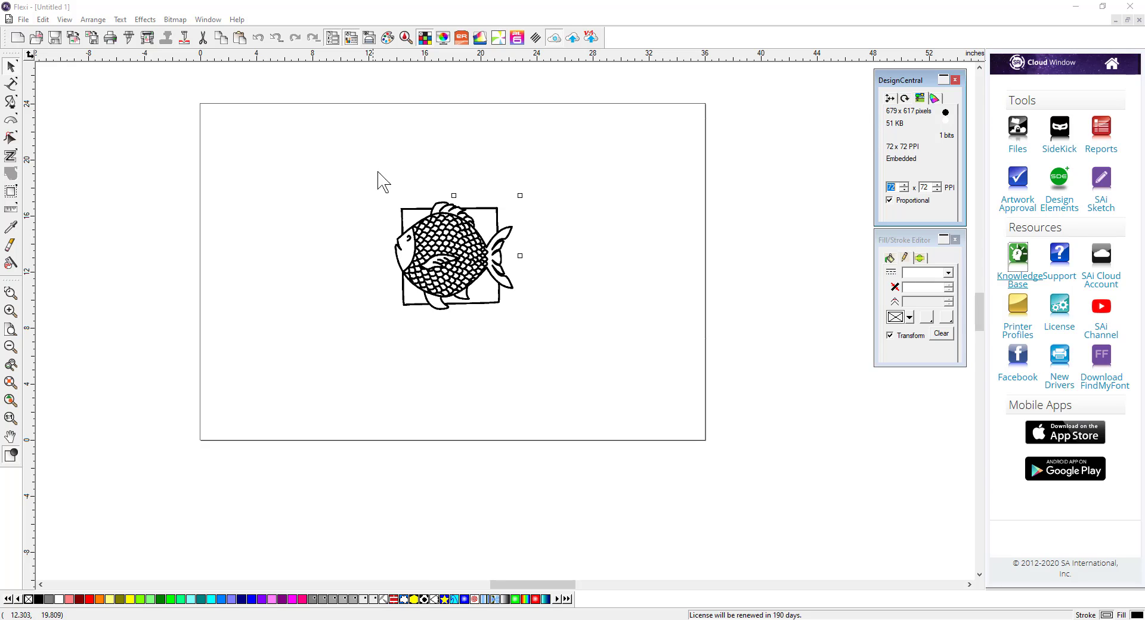
left_click_drag(373, 165, 561, 355)
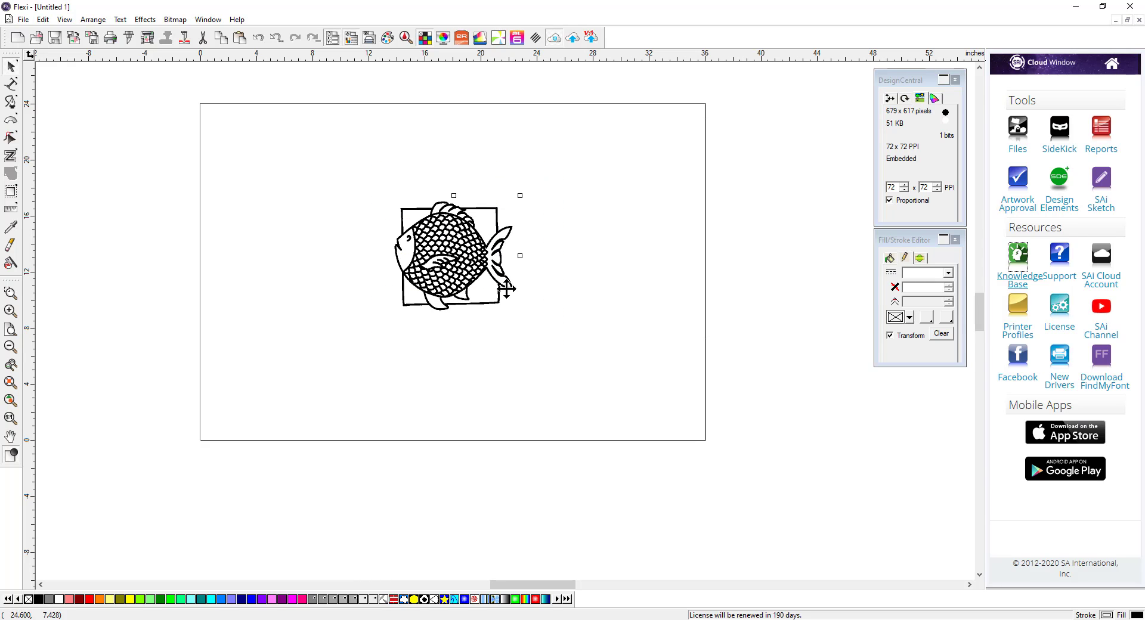
left_click(175, 20)
mouse_move(191, 124)
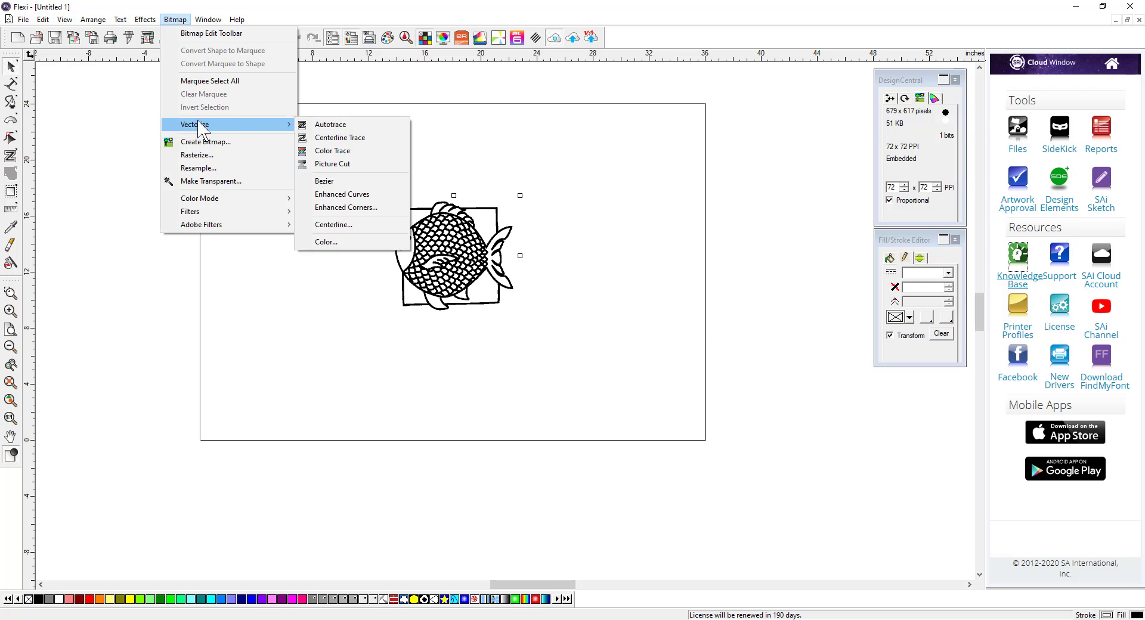
left_click(346, 181)
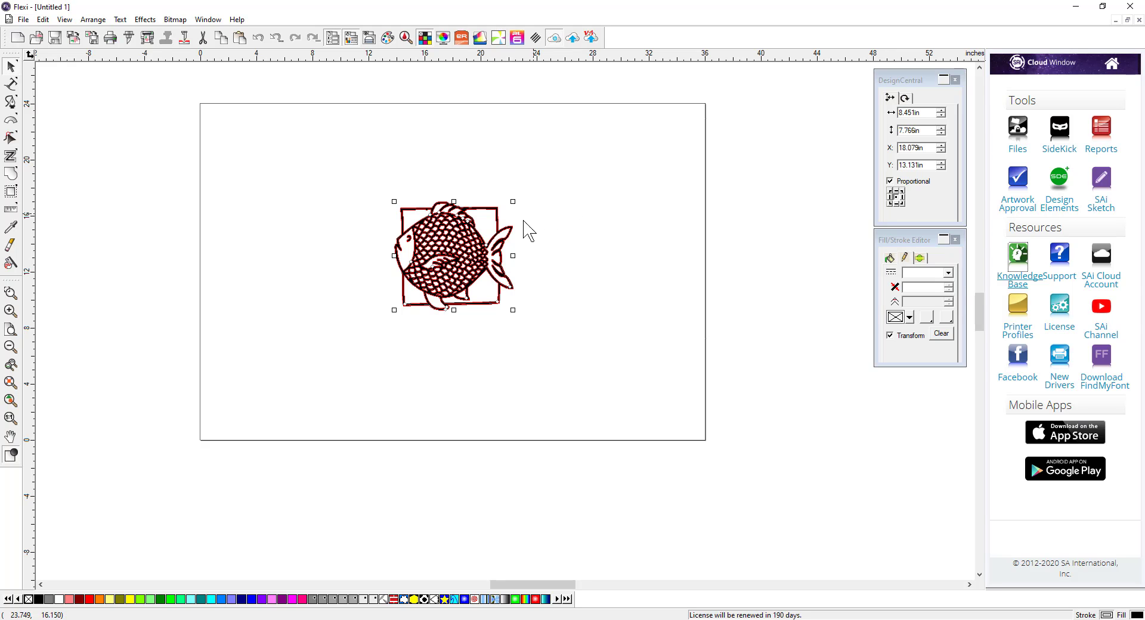
Step: Move the original fish bitmap to the right of the traced vector fish
scroll(512, 234, "up", 3)
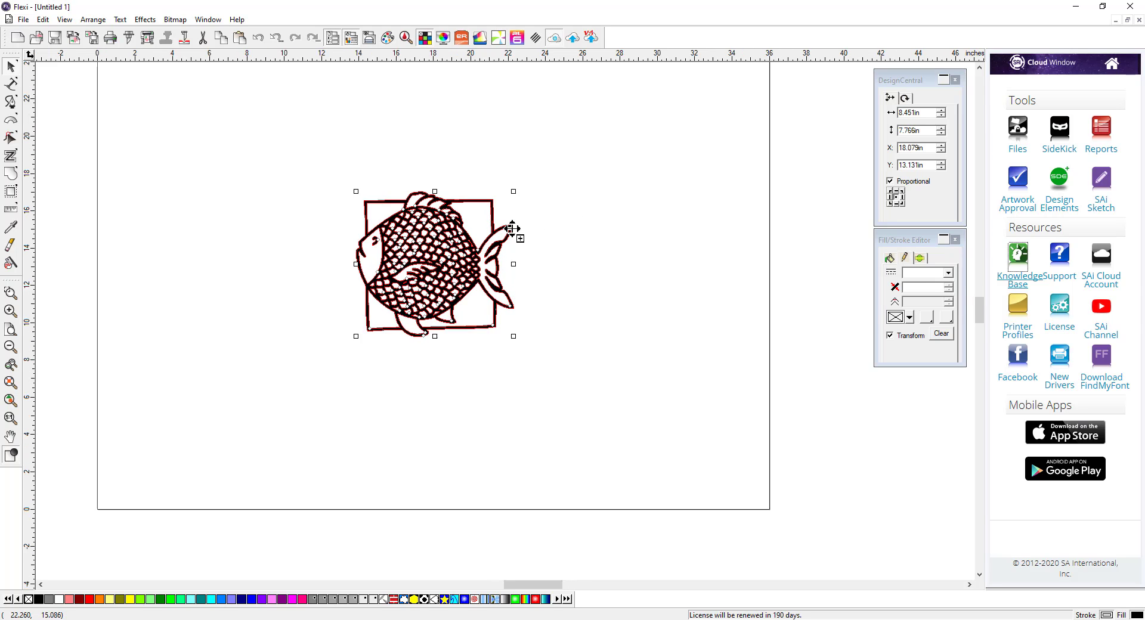
left_click(700, 186)
left_click(530, 183)
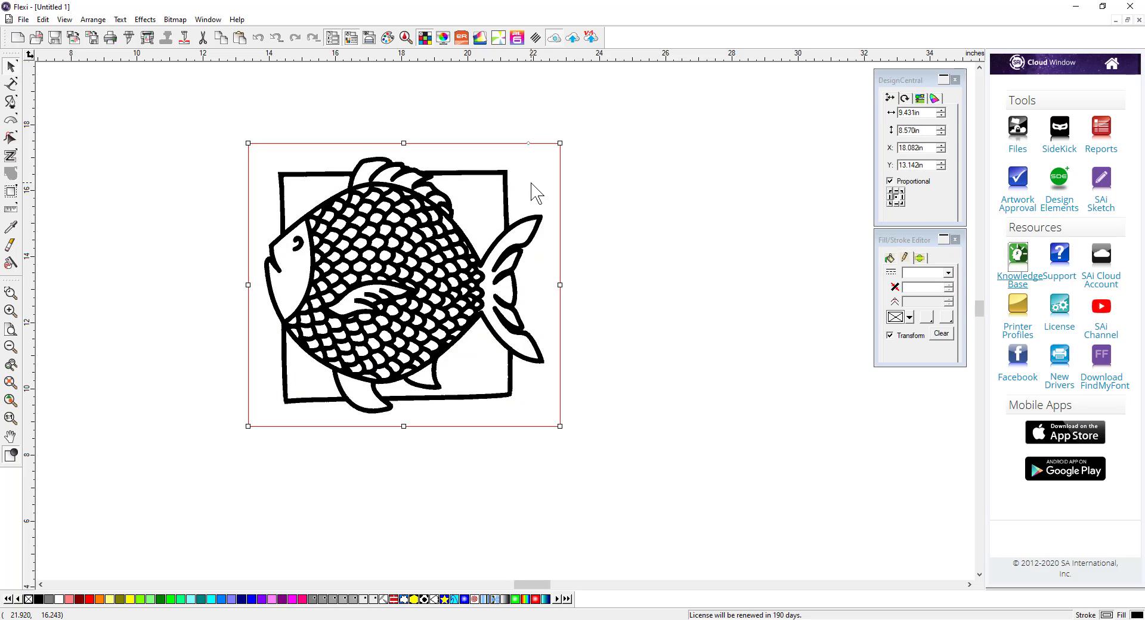
left_click_drag(531, 184, 877, 184)
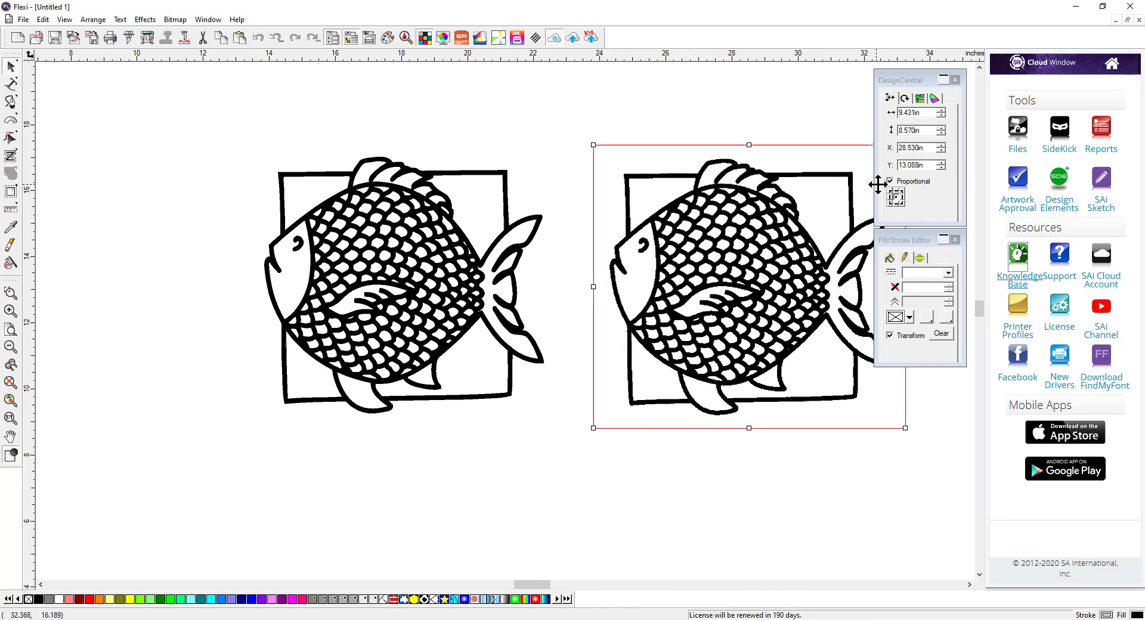
Step: Select the traced fish and zoom in to compare its outlines with the original bitmap
left_click_drag(222, 125, 575, 450)
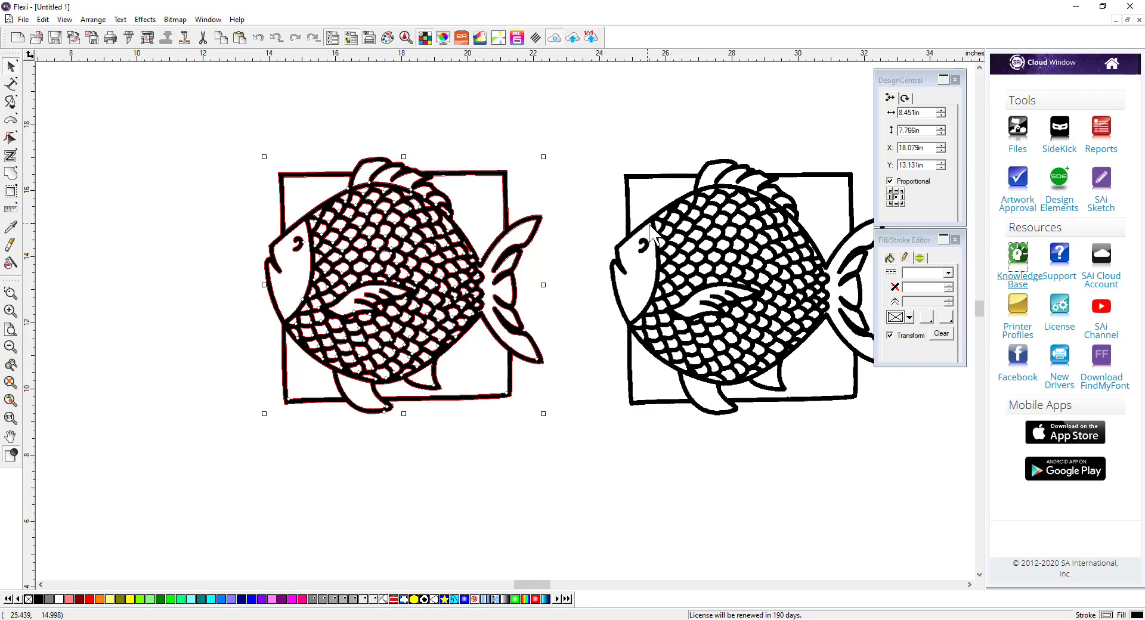
scroll(658, 214, "up", 5)
scroll(657, 215, "up", 2)
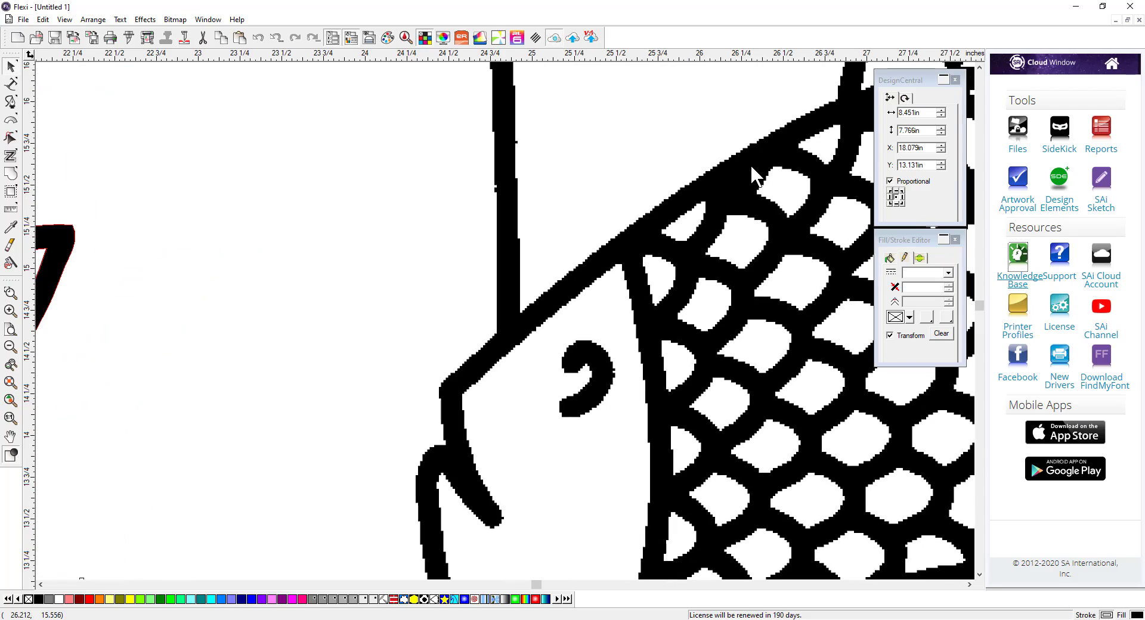
scroll(686, 280, "down", 2)
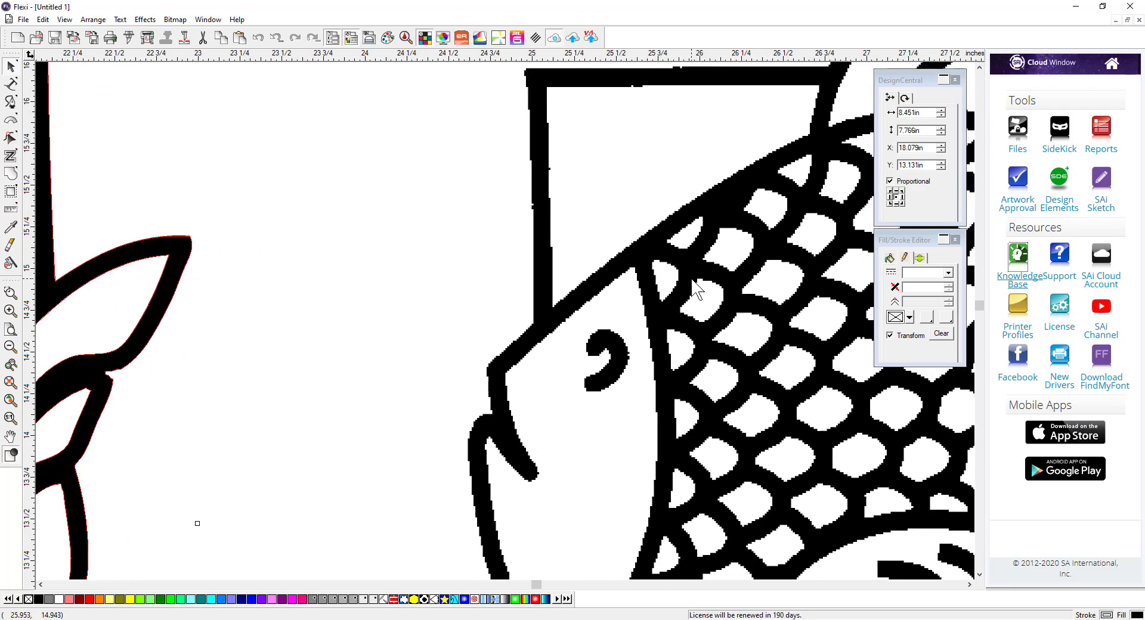
scroll(317, 310, "down", 1)
scroll(226, 325, "down", 1)
scroll(113, 338, "up", 2)
scroll(113, 339, "up", 2)
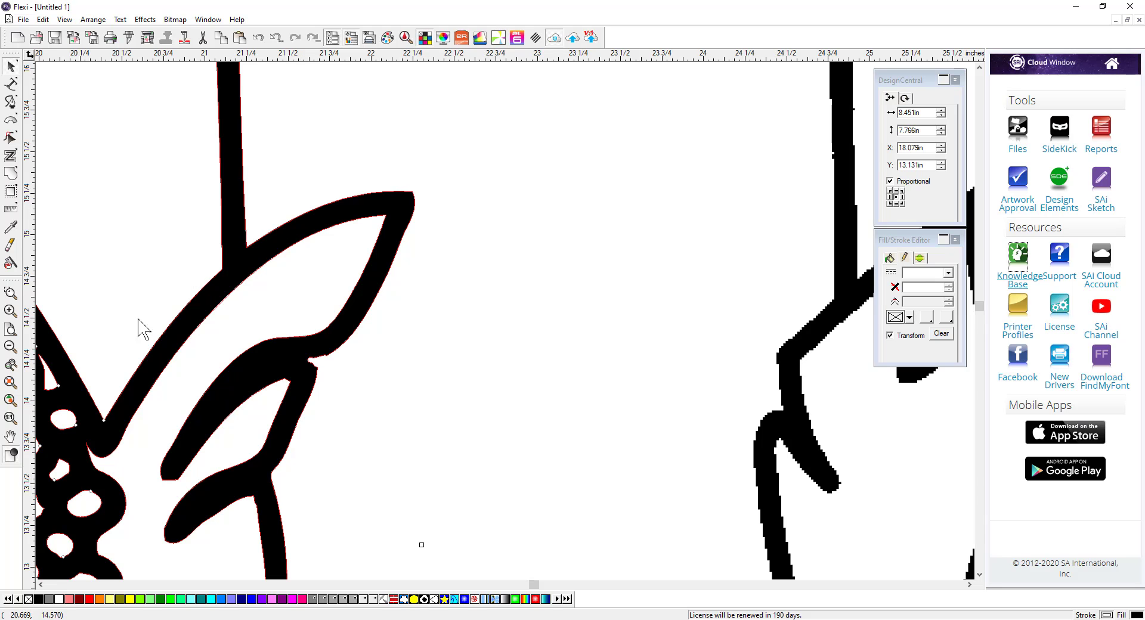
scroll(367, 426, "down", 2)
scroll(375, 427, "down", 2)
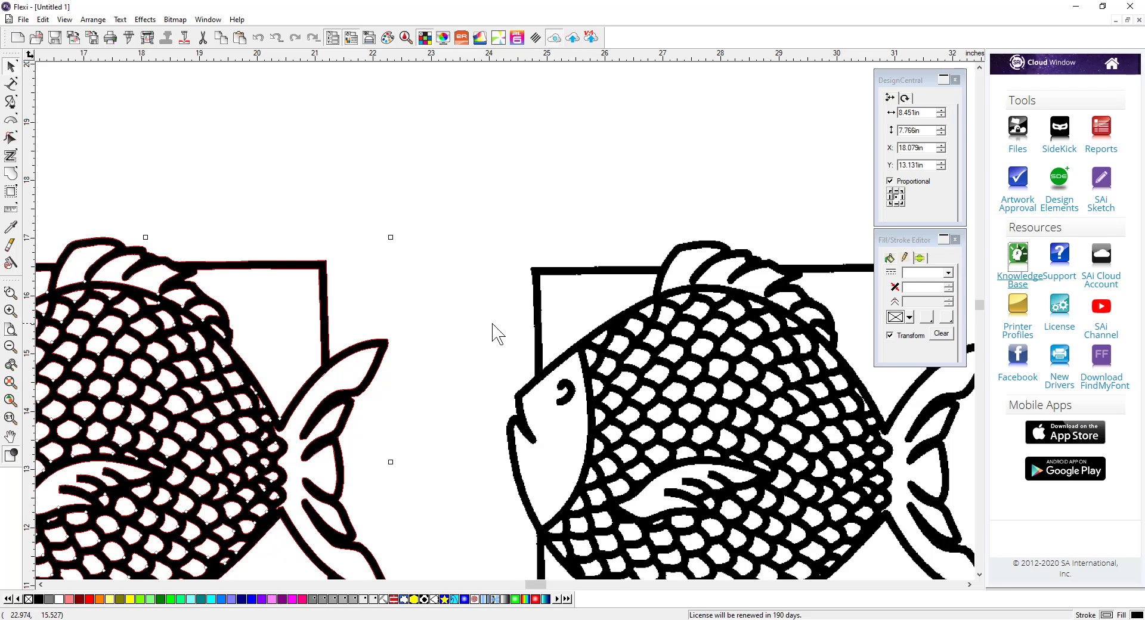
scroll(409, 378, "down", 2)
scroll(103, 573, "up", 2)
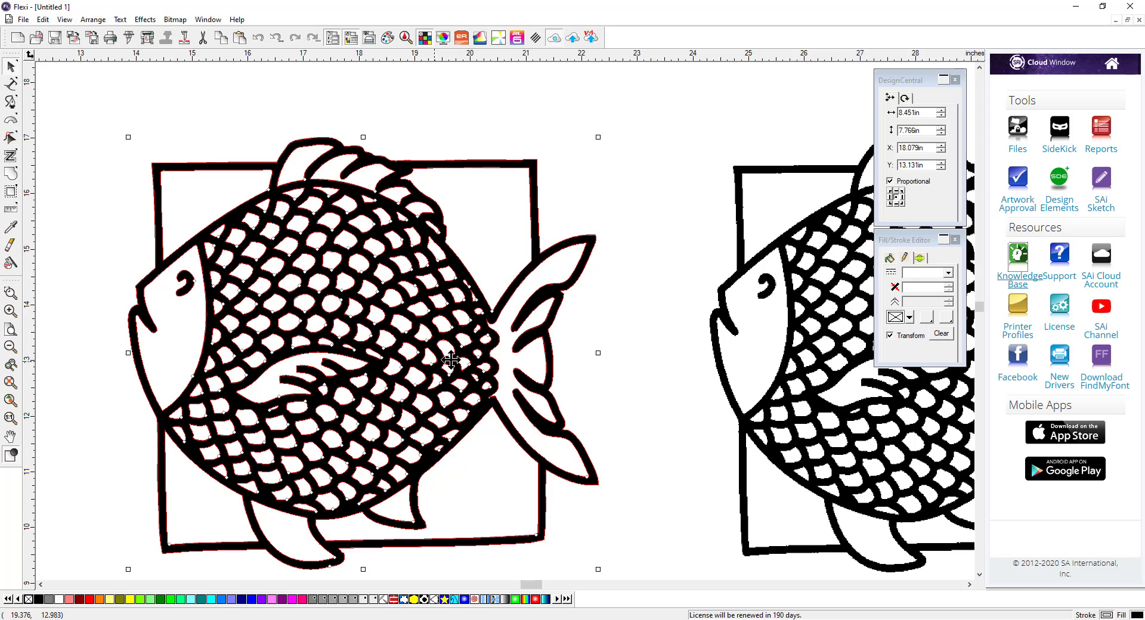
scroll(534, 373, "down", 3)
scroll(151, 374, "down", 1)
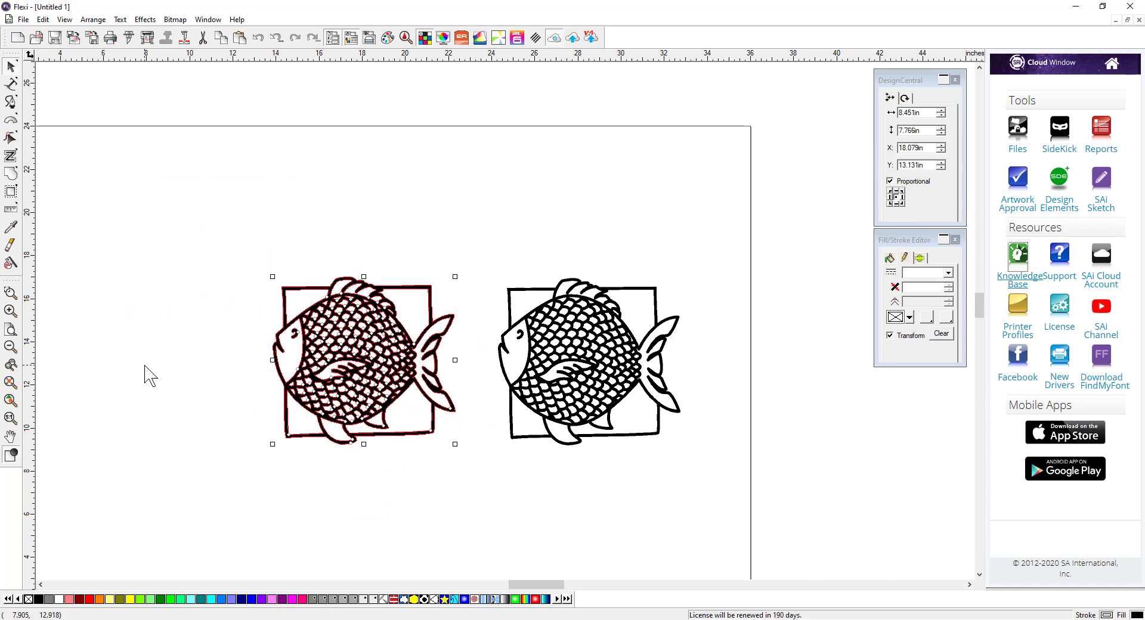